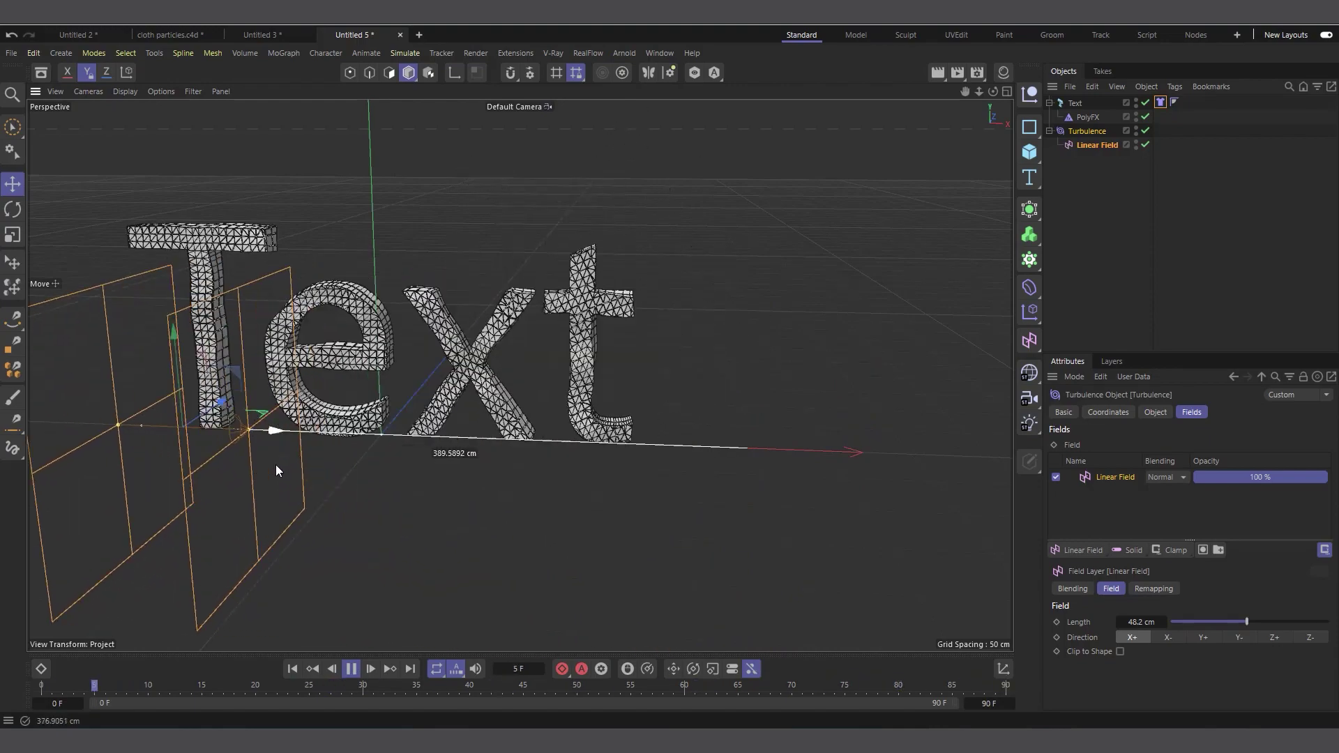
- Play the text simulation while moving the linear field along the X axis across the letters, and rewind it to the start
click(351, 669)
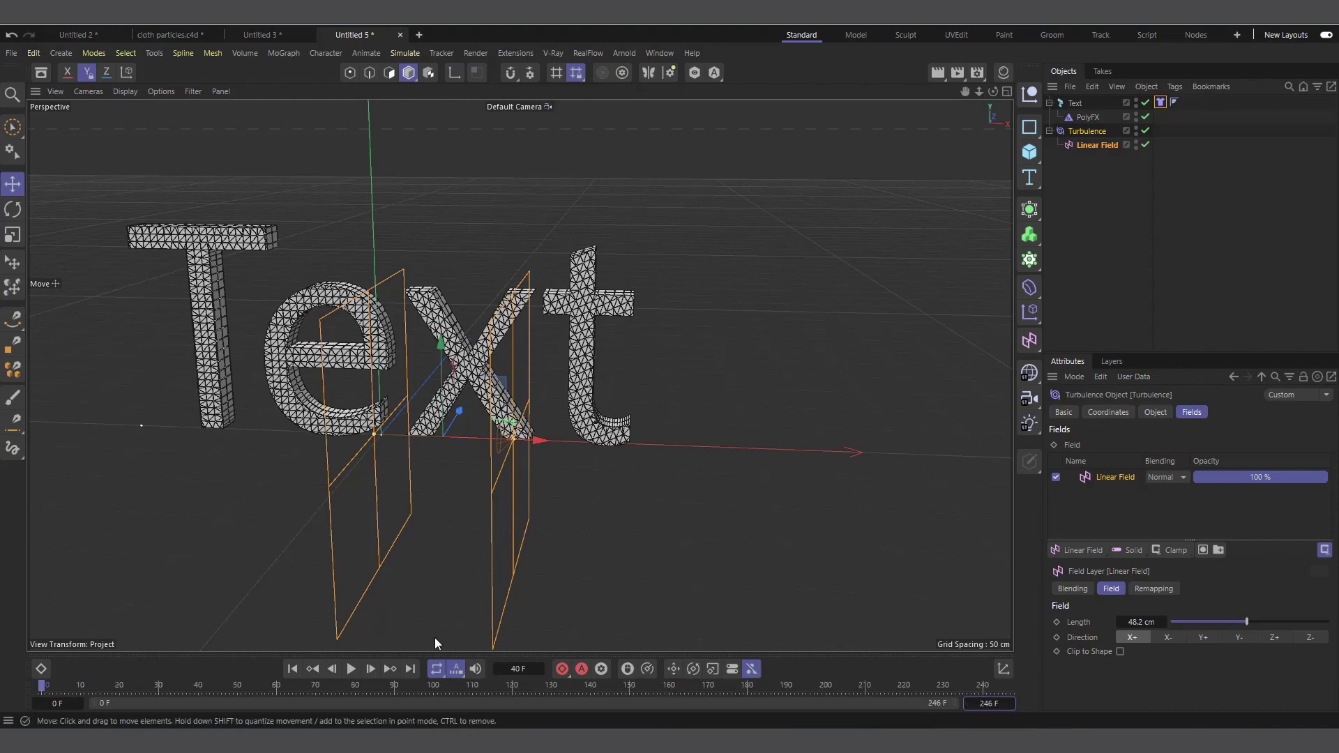
key(F8)
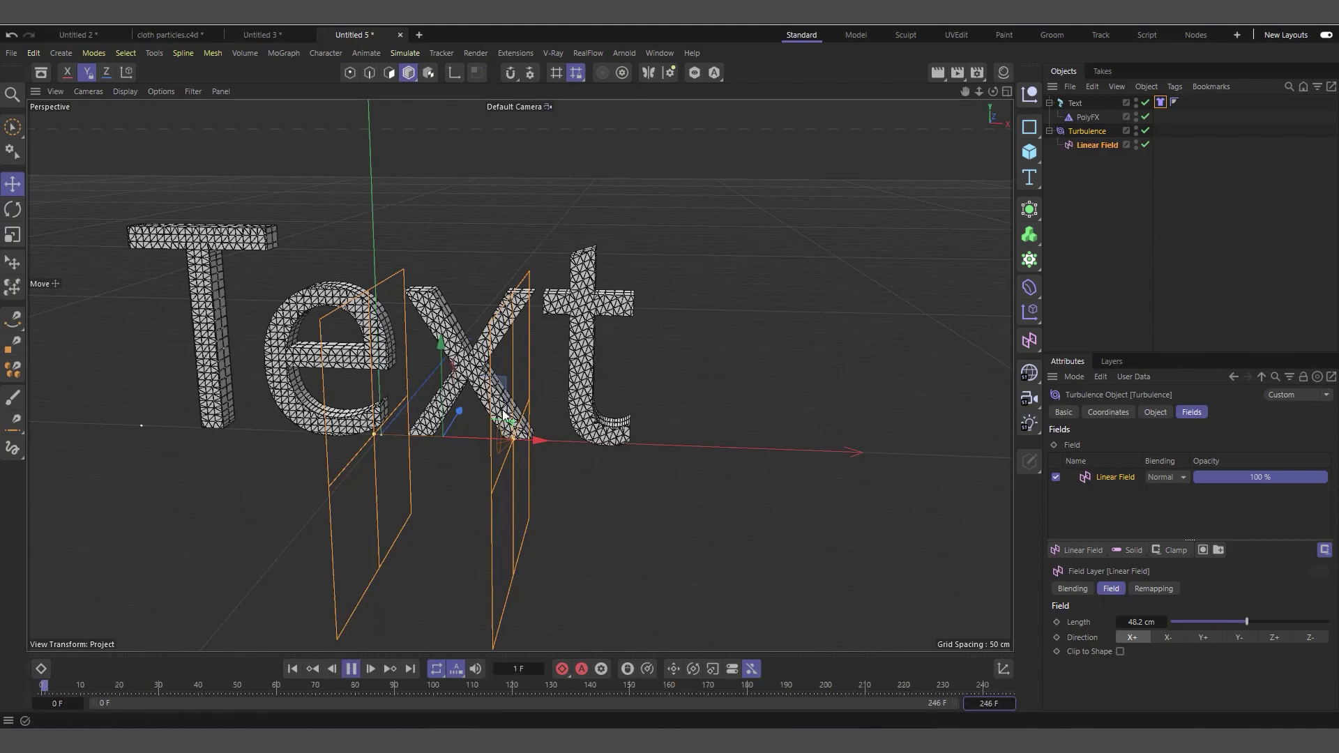
drag(533, 433, 614, 436)
click(351, 669)
click(292, 669)
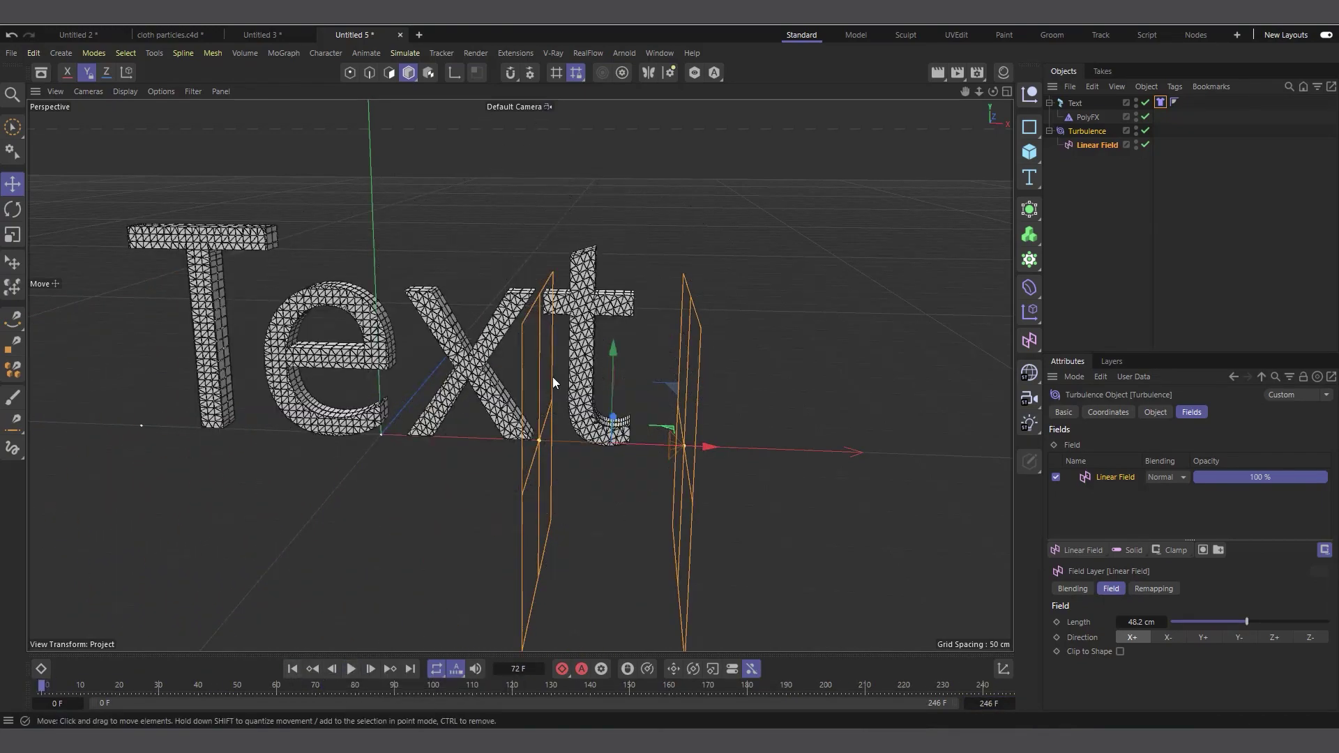
alt+middle_drag(552, 375, 521, 376)
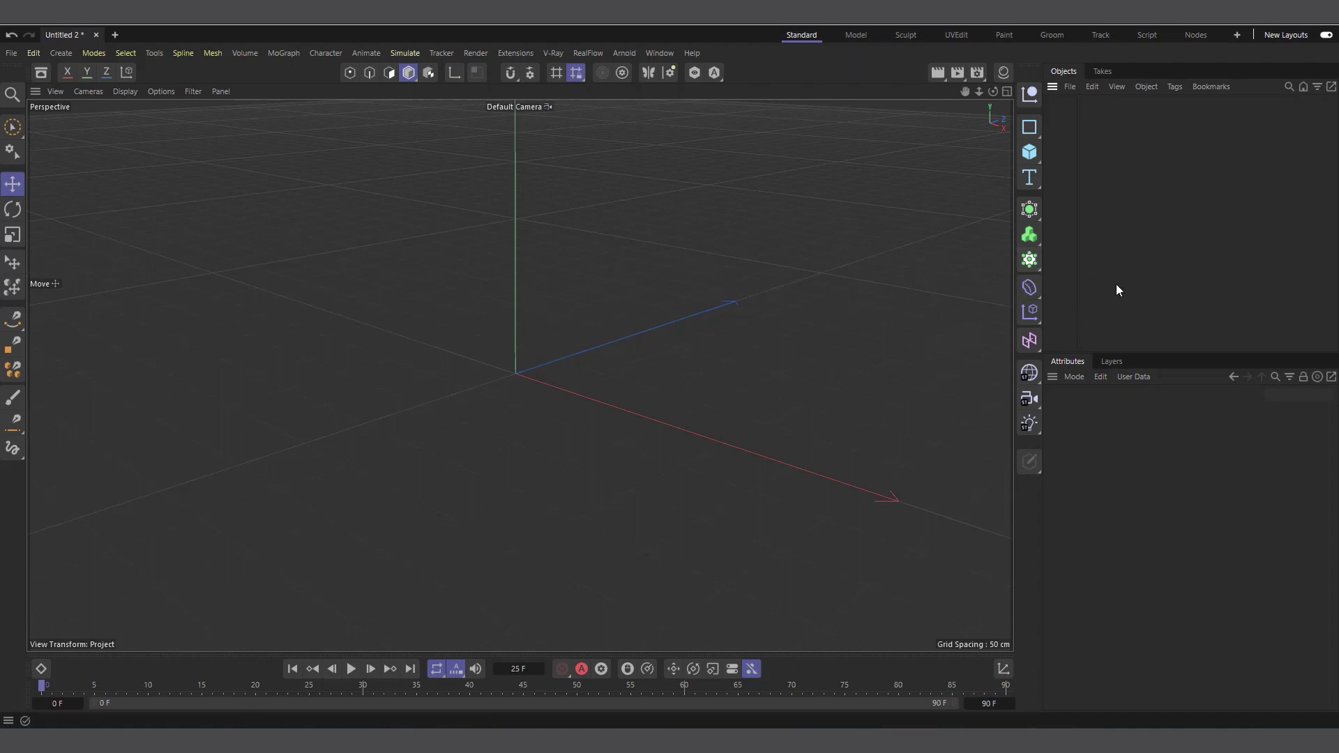
- Add a Matrix object, give it a Cloth simulation tag, and preview the simulation before rewinding to the start
click(1032, 270)
click(1098, 301)
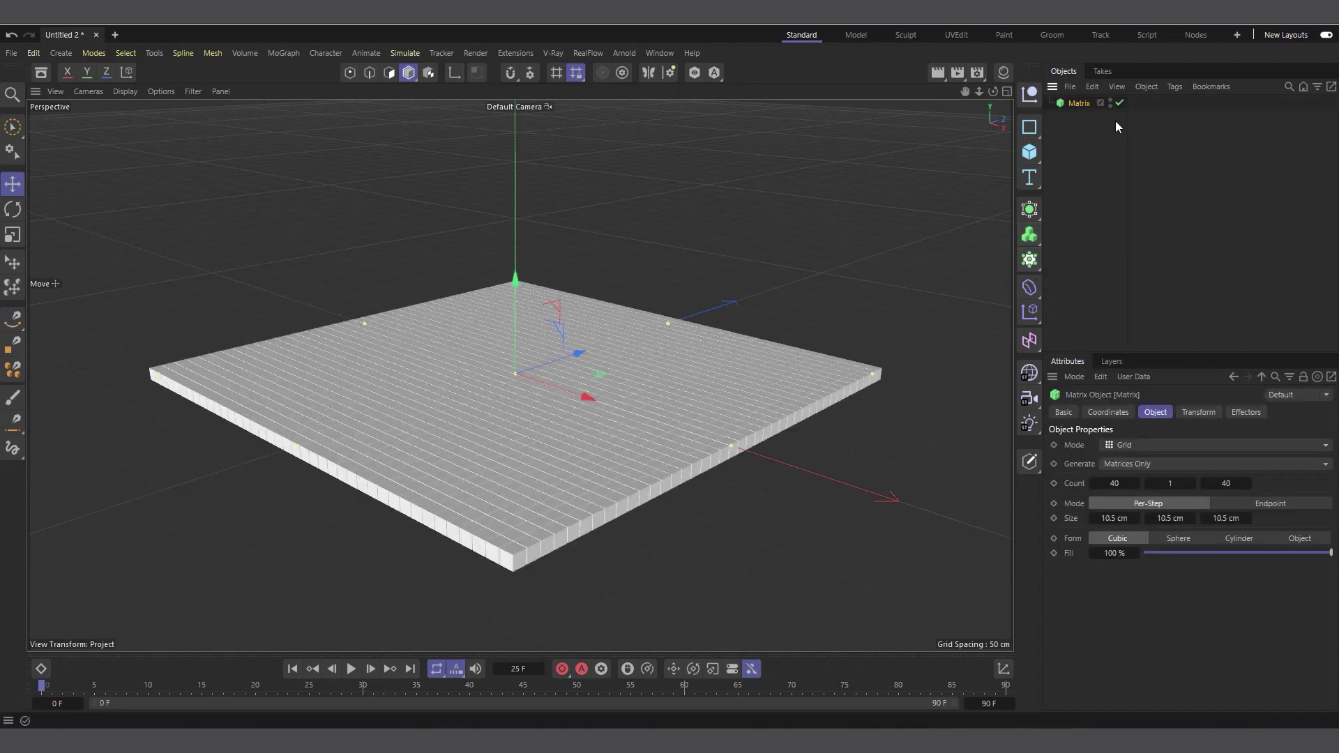
right_click(1080, 104)
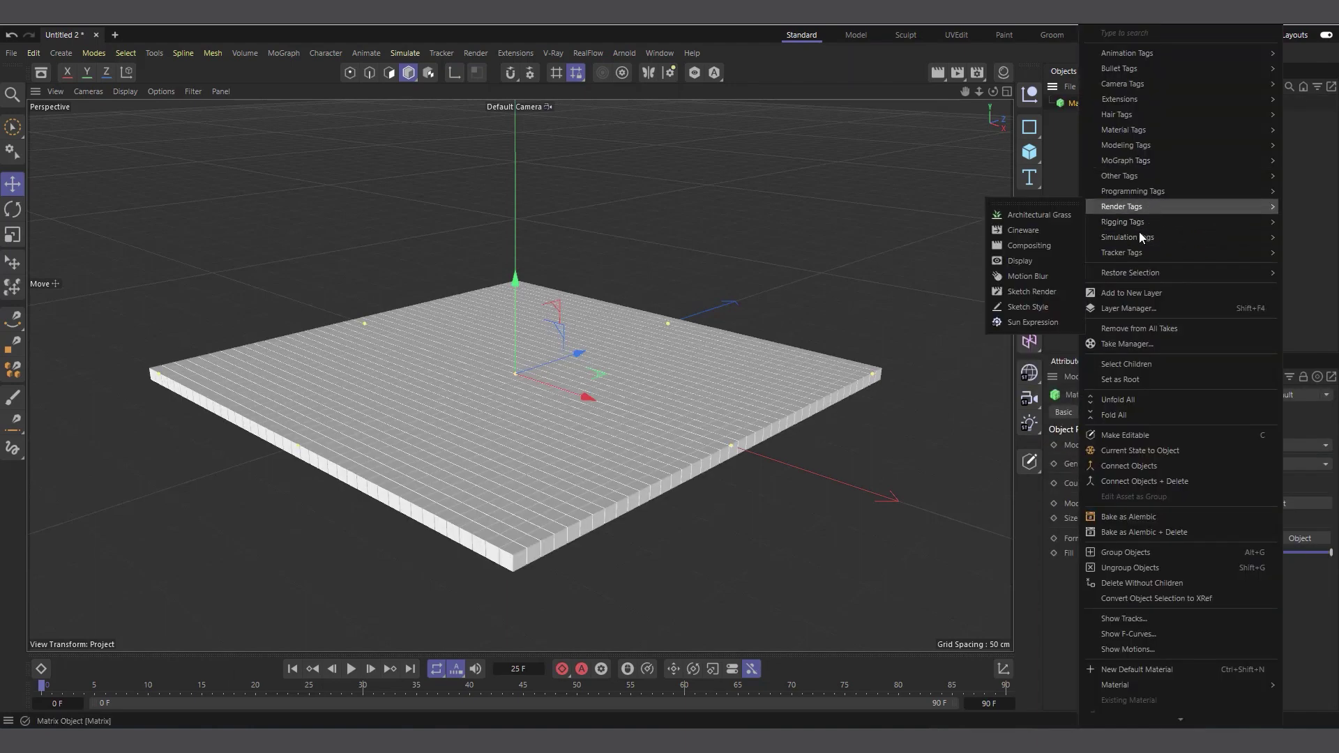
mouse_move(1132, 240)
click(1052, 245)
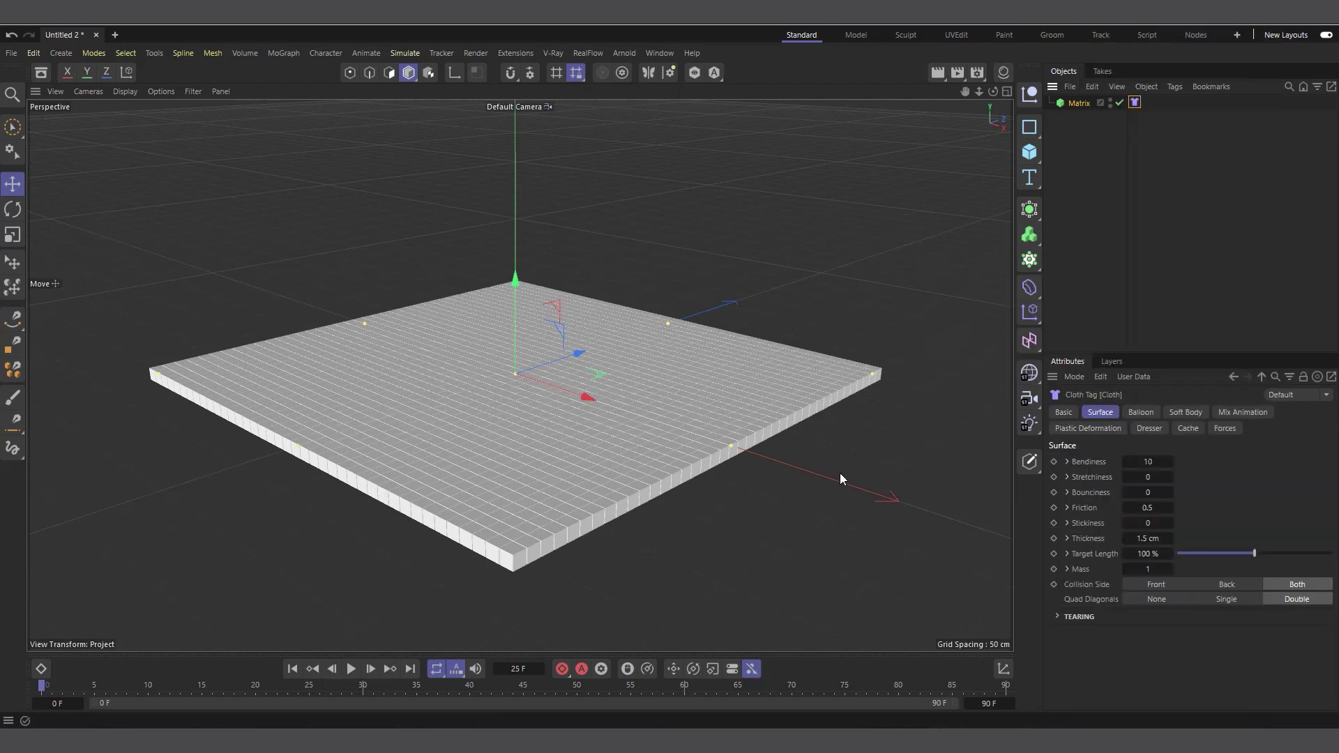
click(350, 668)
click(292, 670)
- Set the gravity in the project's simulation scene settings to 0 cm
click(1126, 228)
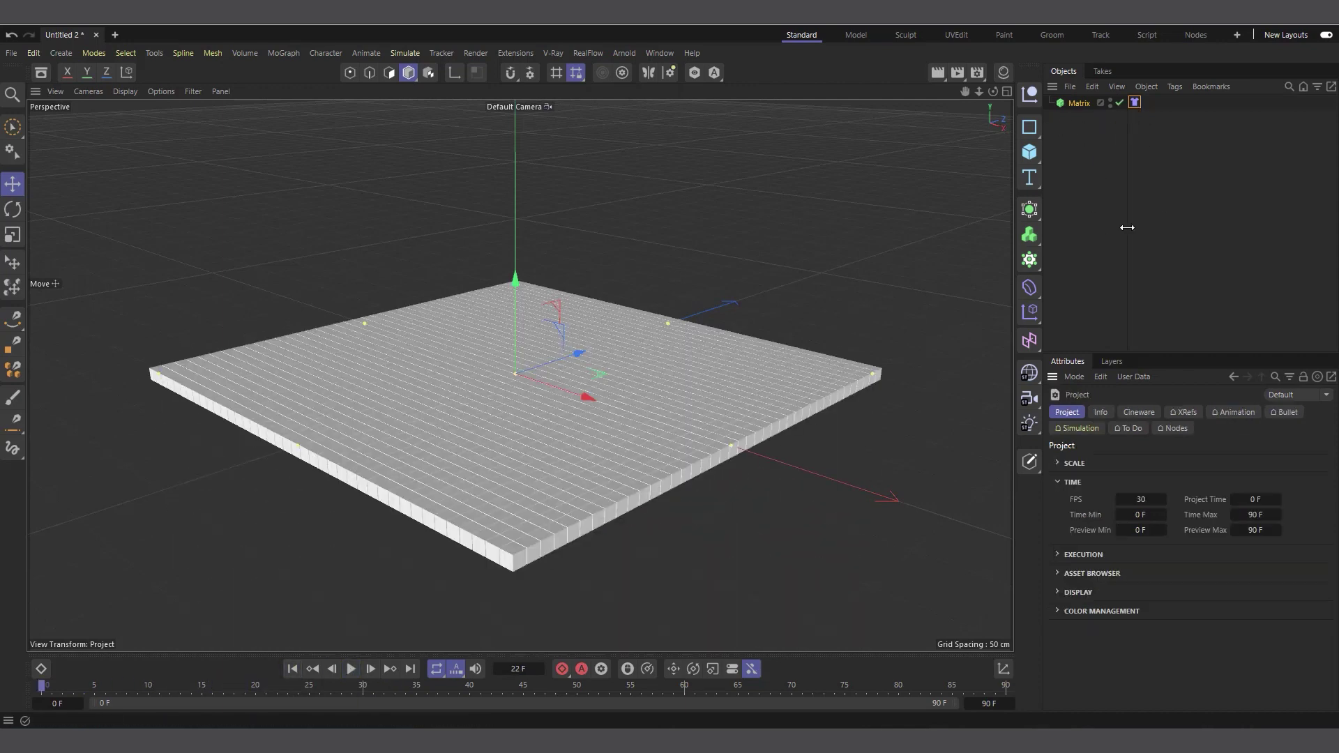
click(1079, 428)
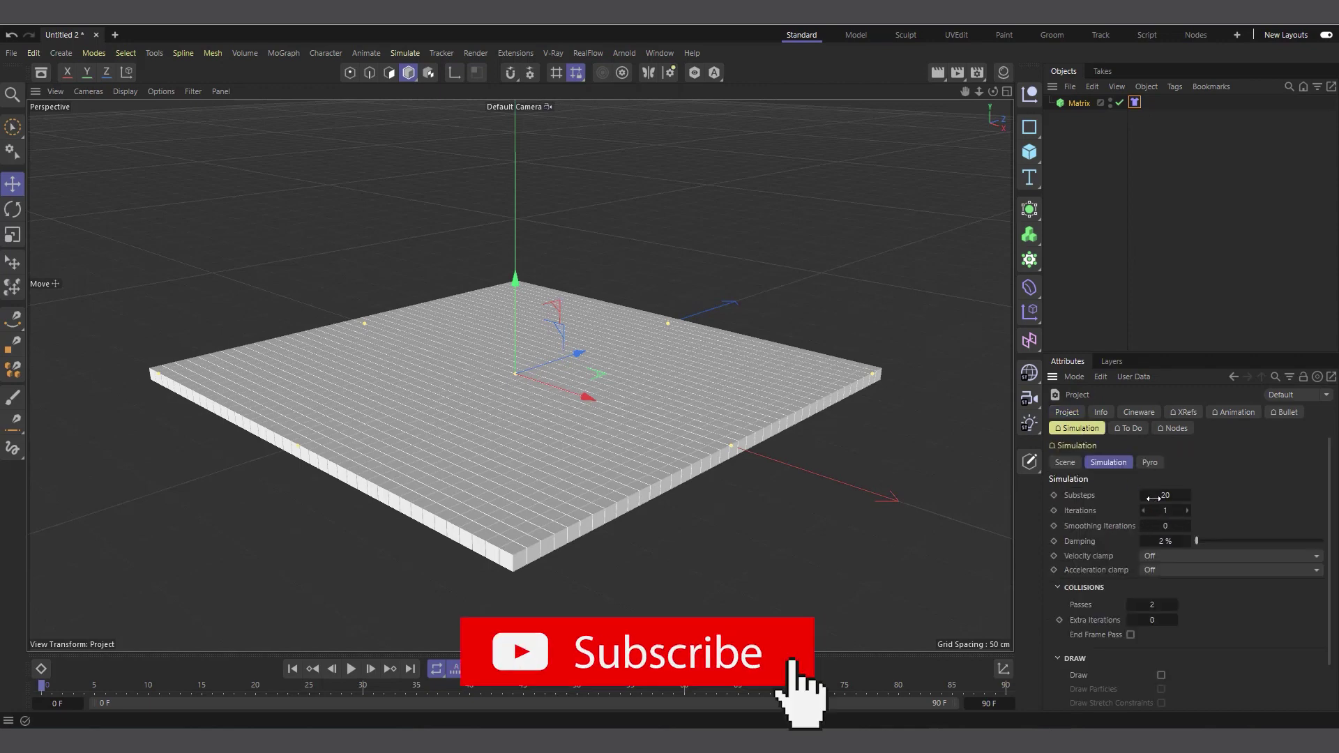
double_click(1181, 510)
text(0)
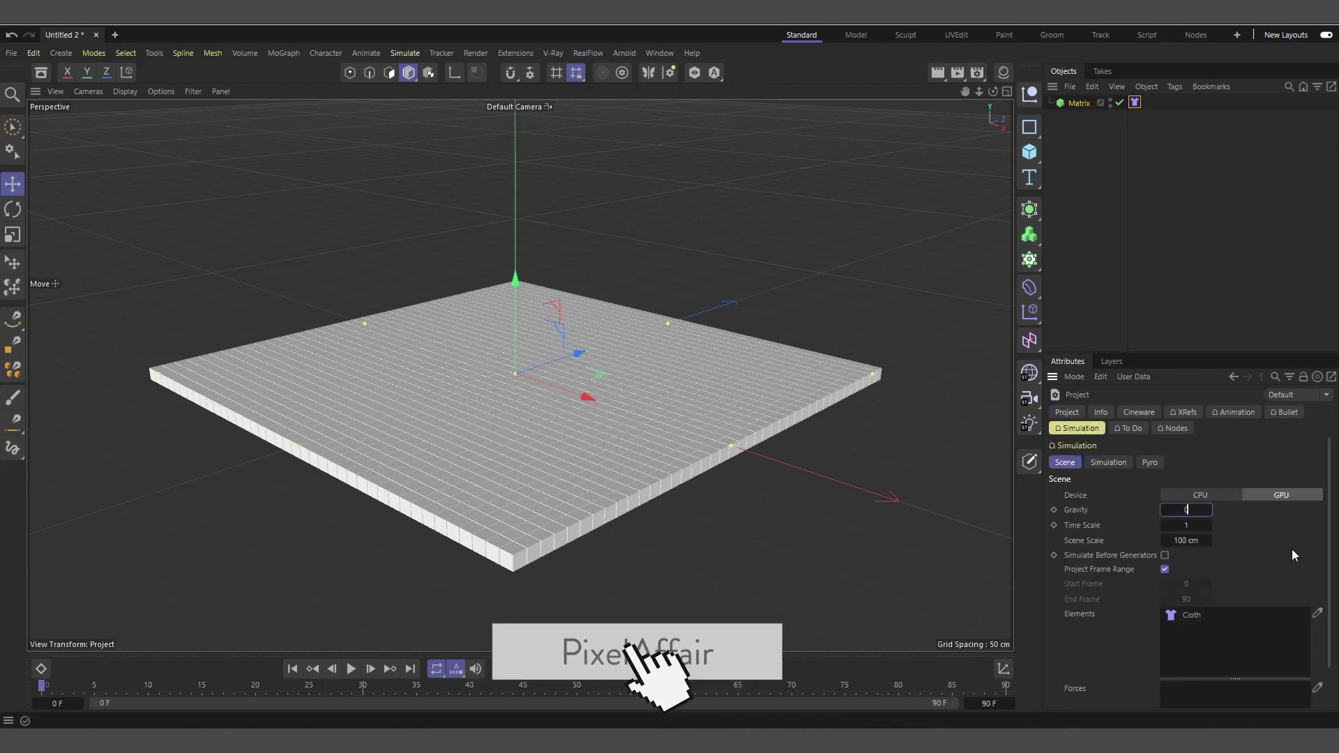
- Add a Turbulence force to the scene and play the simulation to preview its effect on the matrix
click(404, 54)
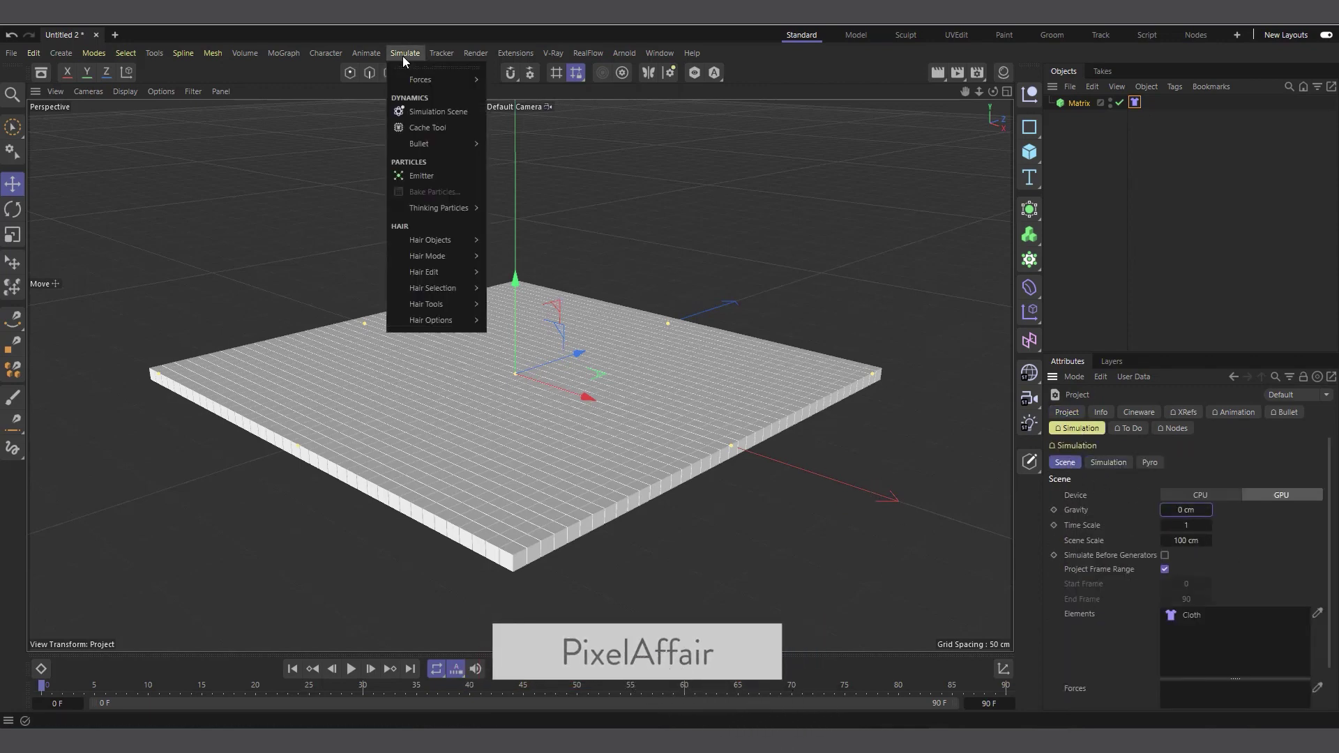
mouse_move(473, 82)
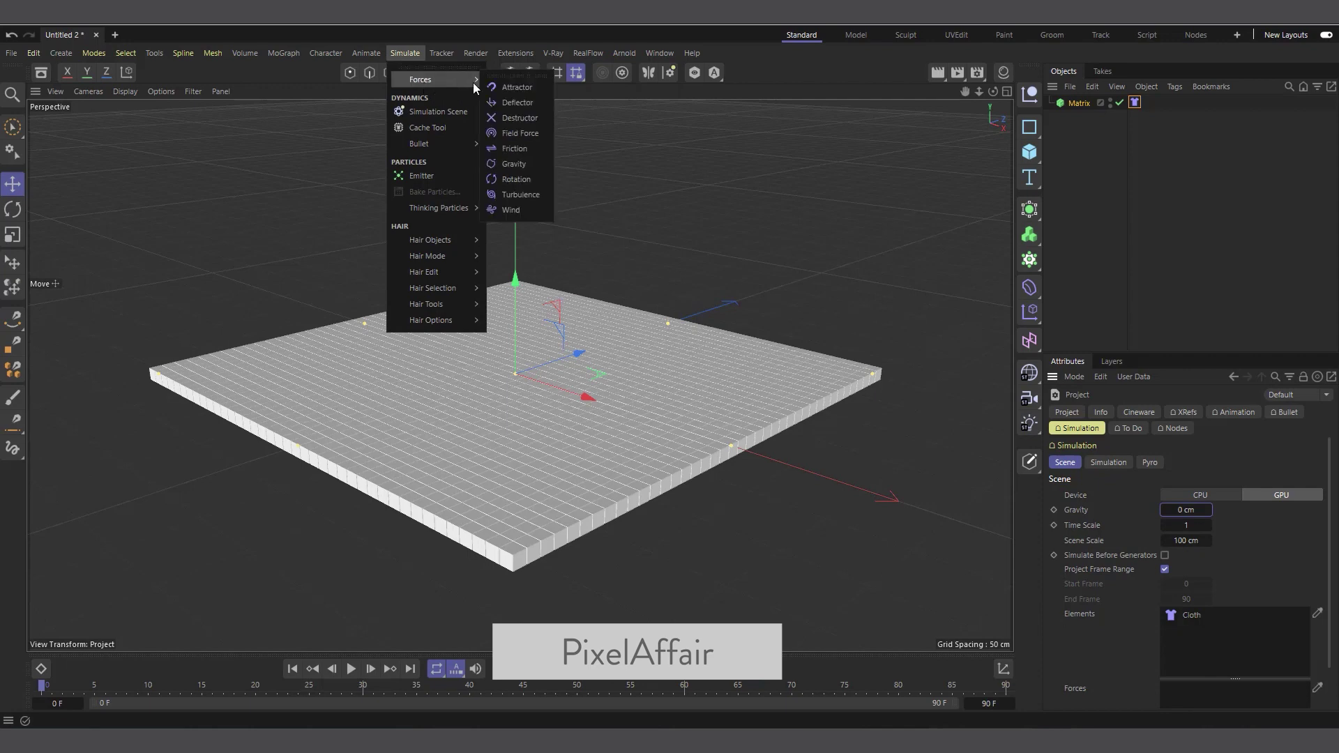
click(517, 192)
click(351, 668)
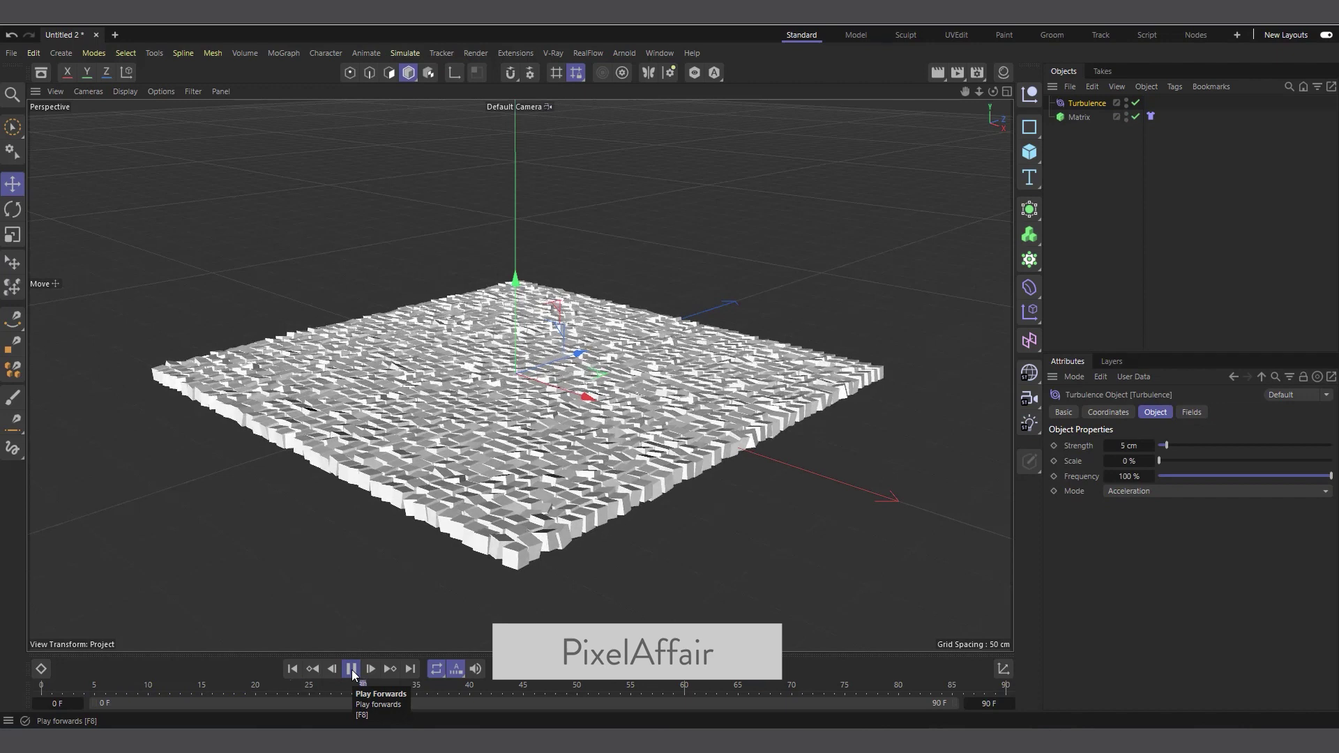
click(351, 668)
- Set the Turbulence strength to 44.2 cm and scale to 10.2 %, and replay the matrix simulation from the start
mouse_move(1166, 445)
mouse_down()
mouse_move(1236, 445)
mouse_move(1175, 462)
mouse_up()
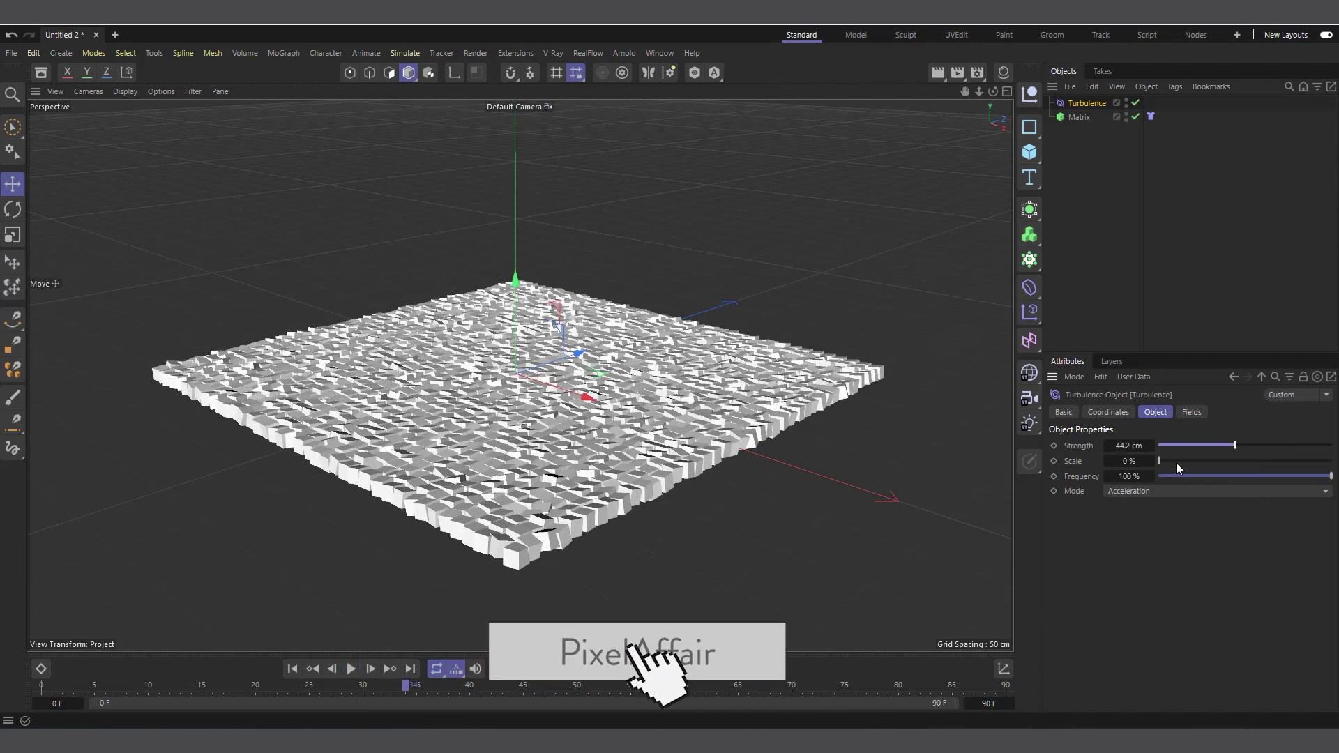
click(293, 669)
click(351, 669)
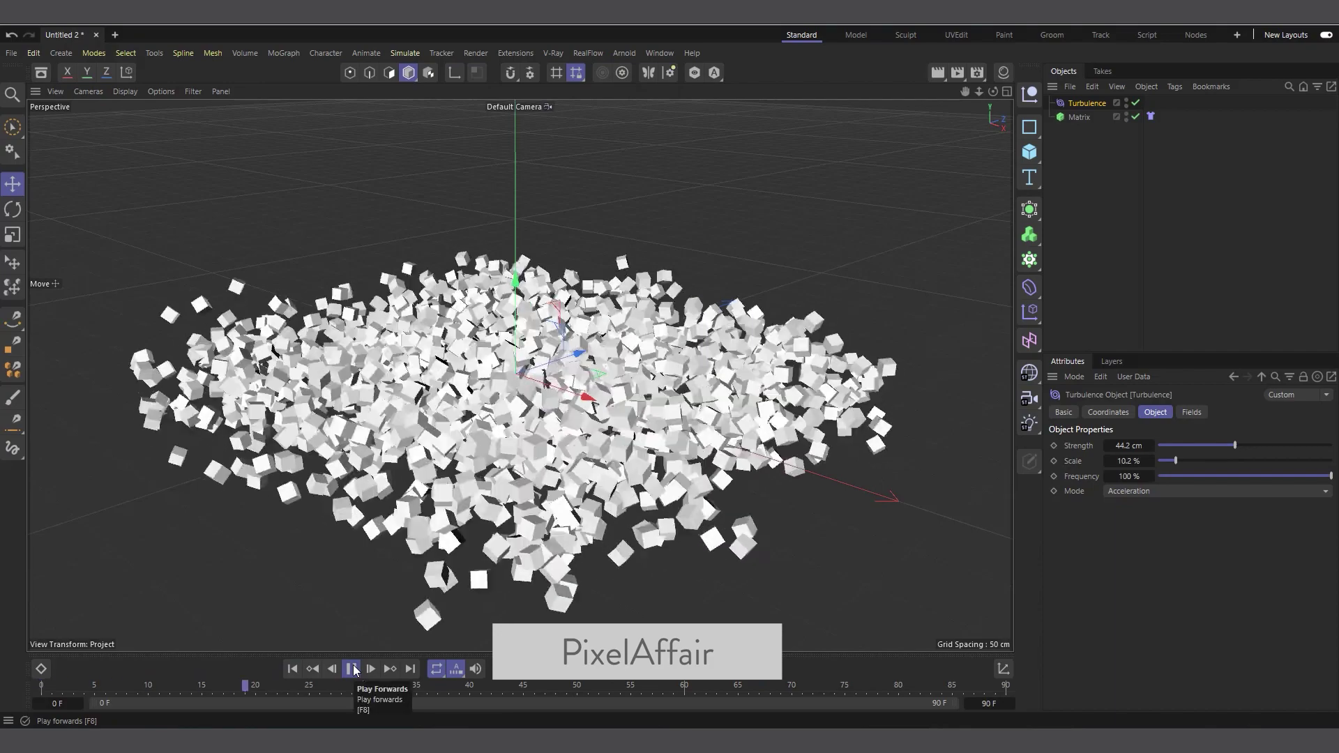
click(353, 669)
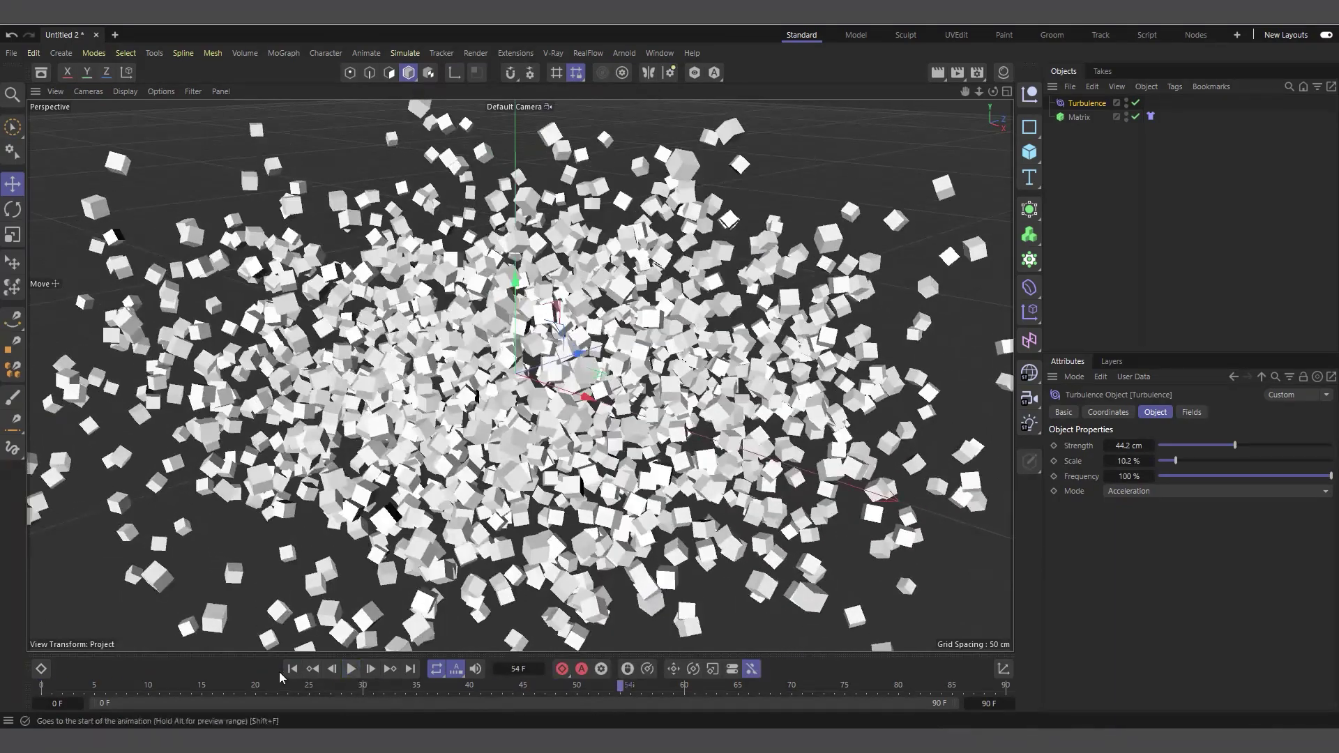
click(292, 669)
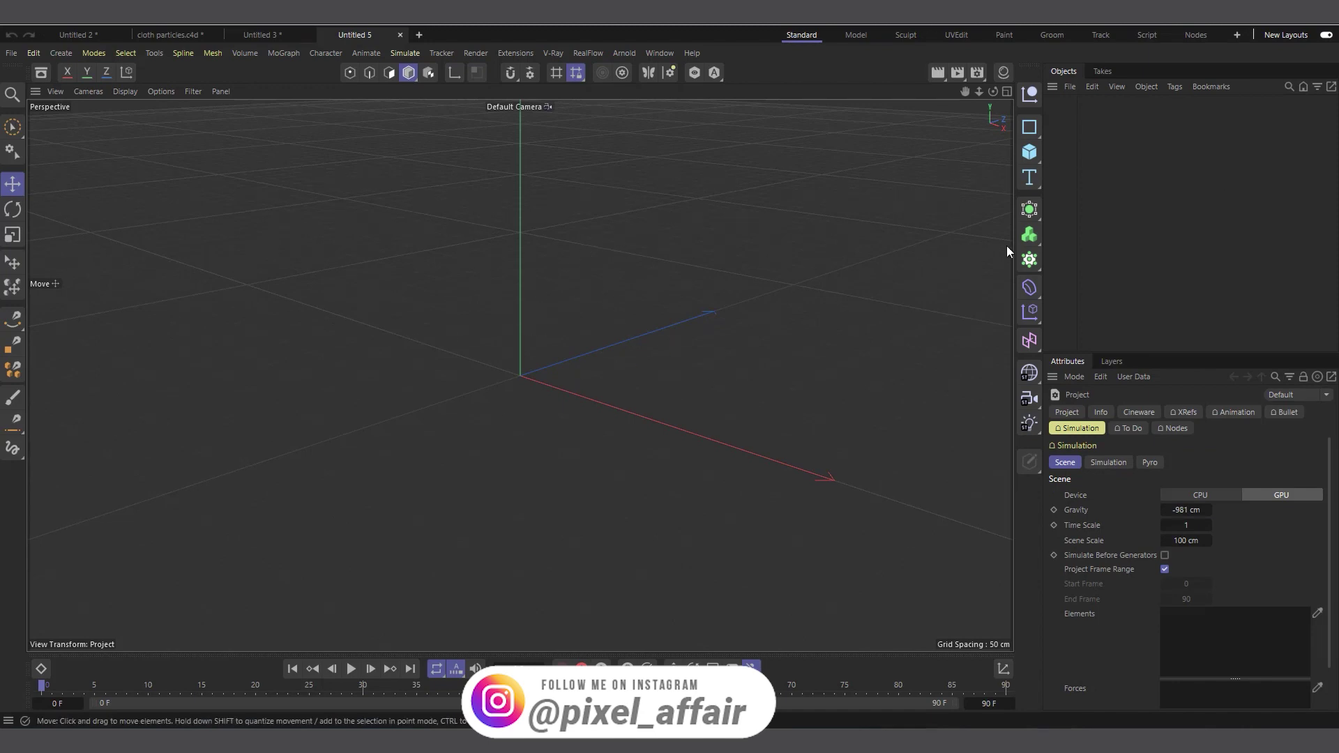
- Add a Plane object to the empty Untitled 5 project and display shading with polygon lines in the viewport
click(1030, 152)
click(1097, 203)
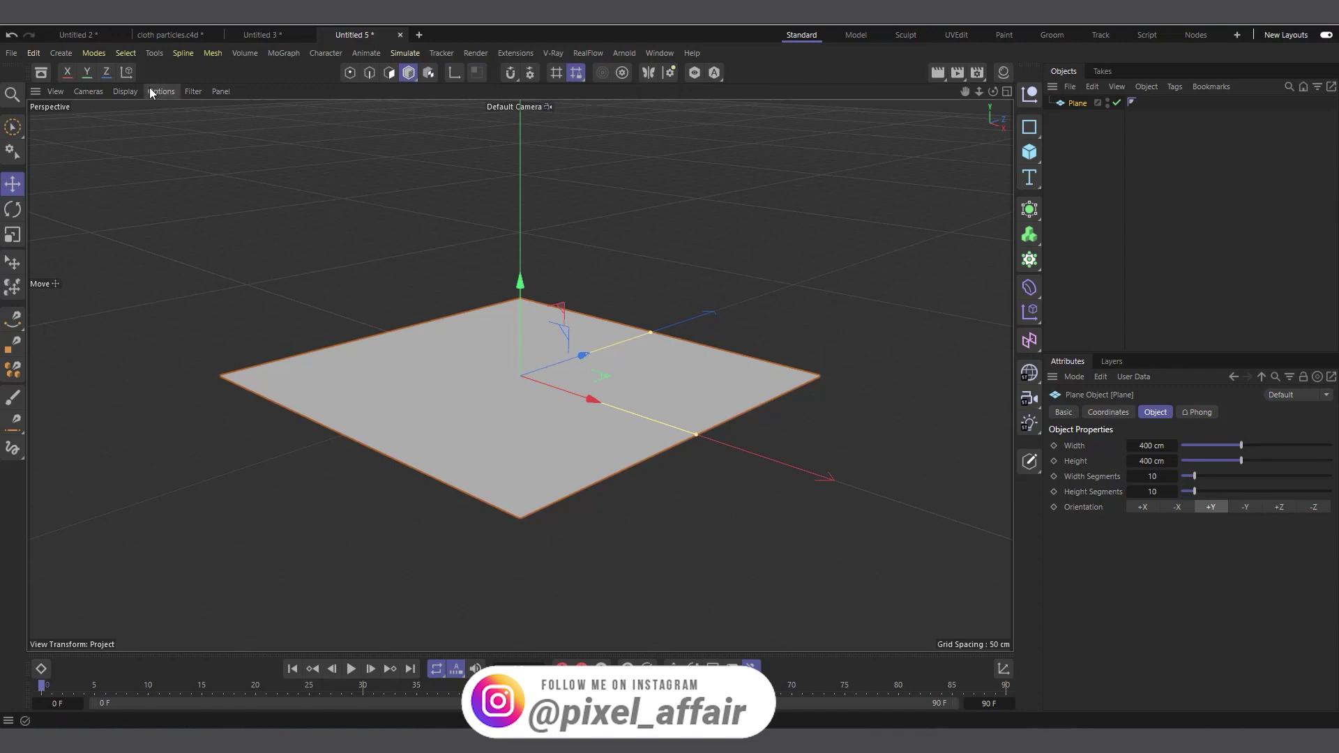
click(128, 92)
click(162, 144)
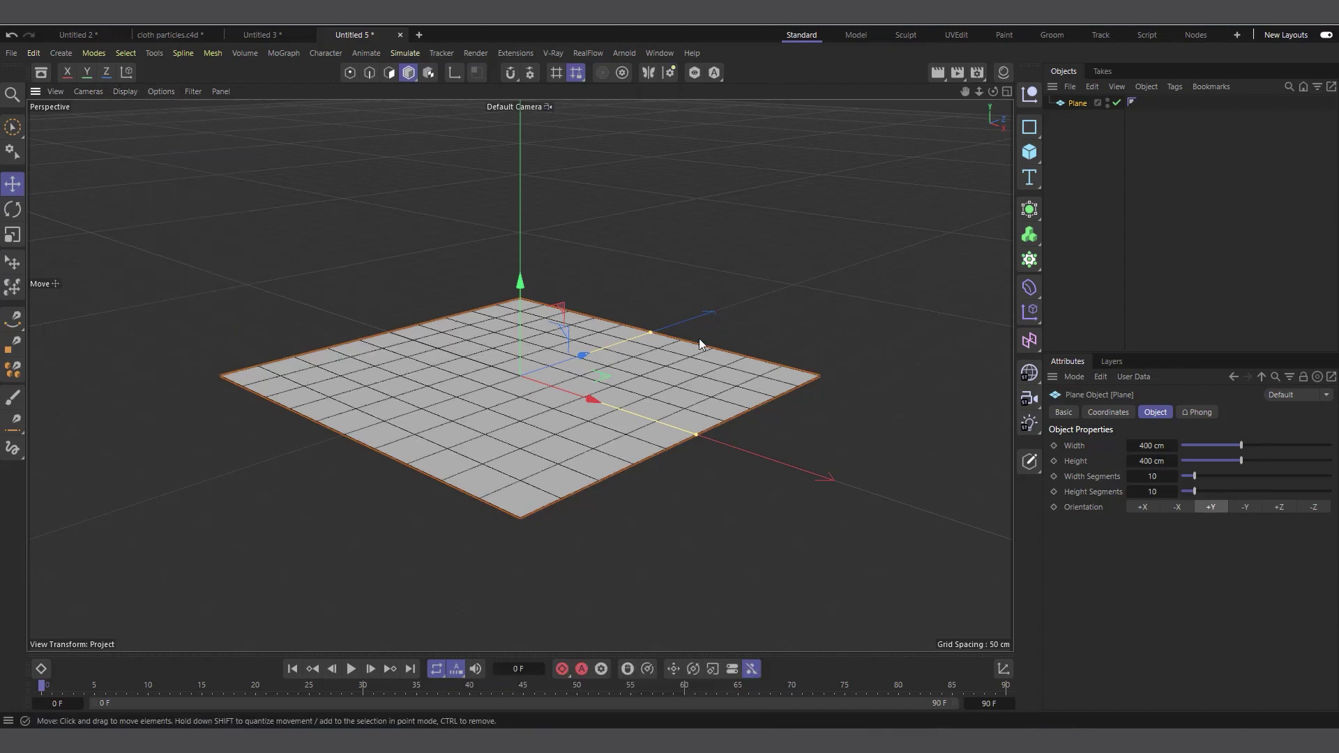
- Set both the width segments and the height segments of the plane to 20
drag(992, 92, 993, 122)
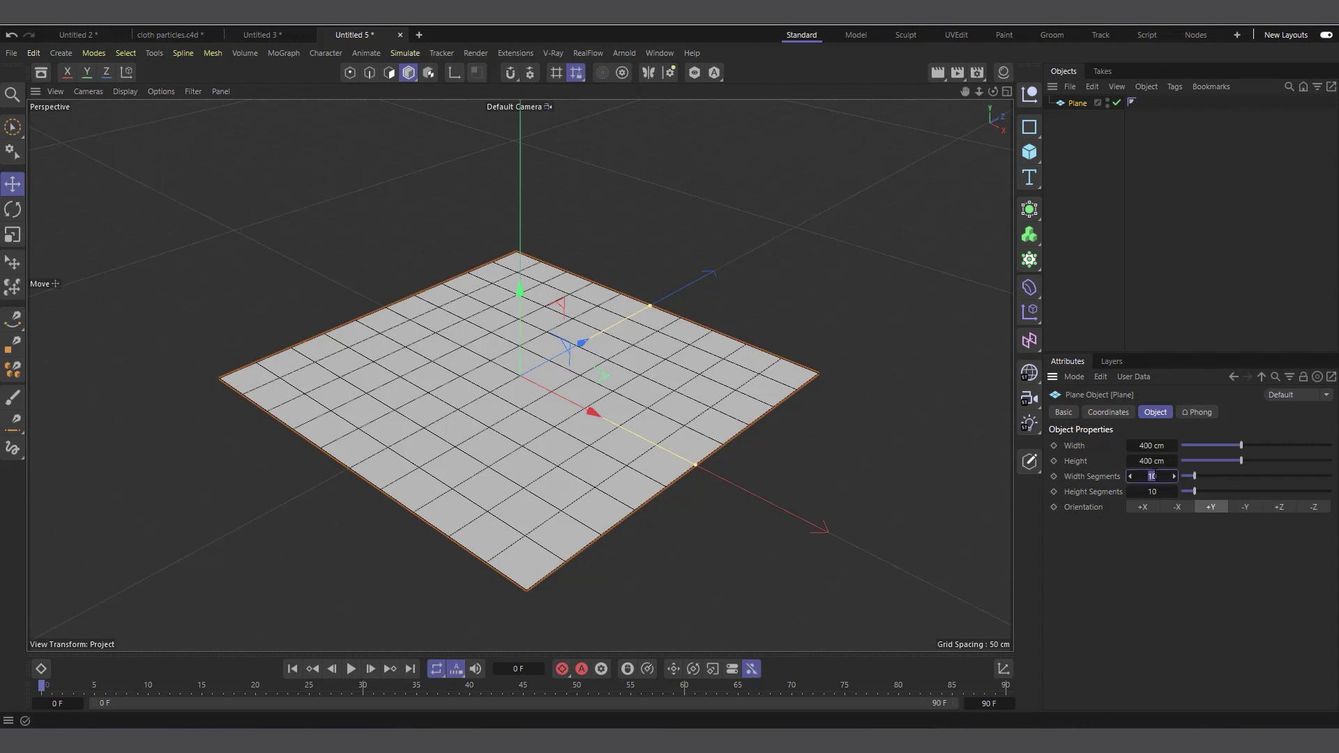
click(1155, 491)
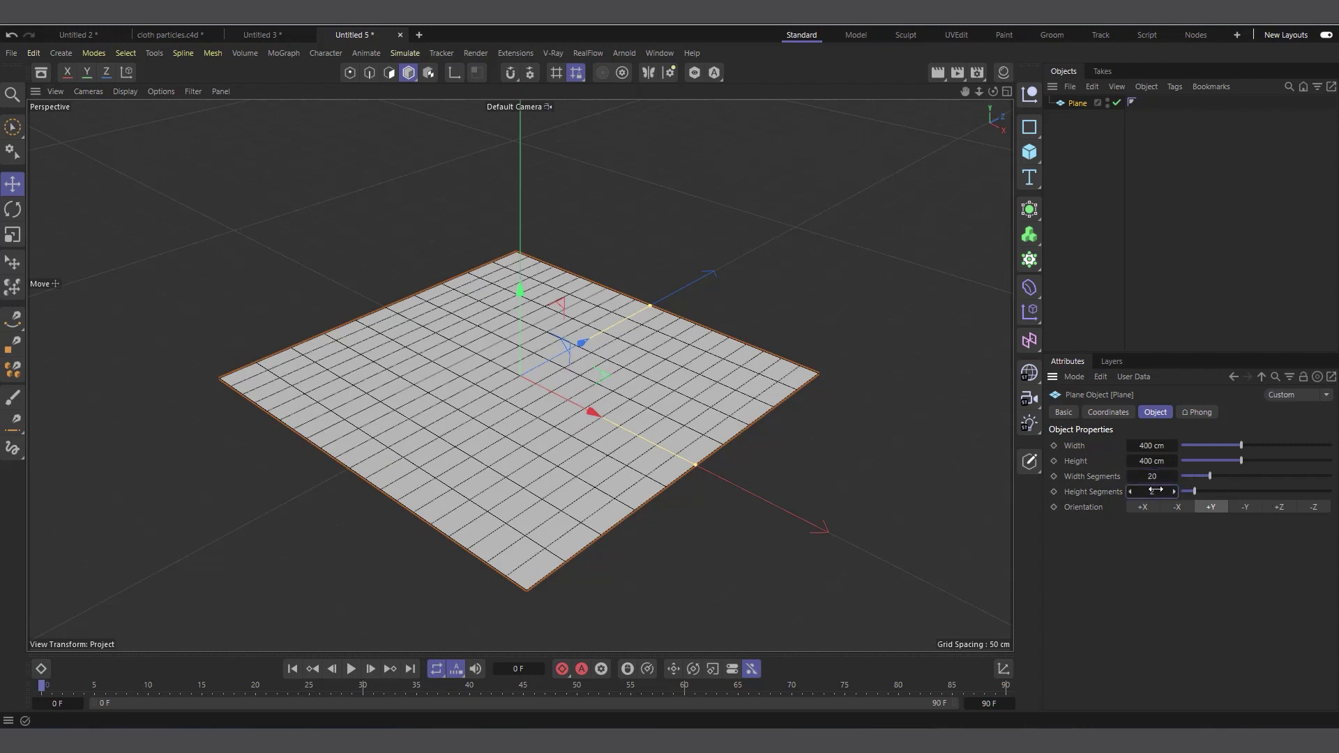
text(20)
key(Return)
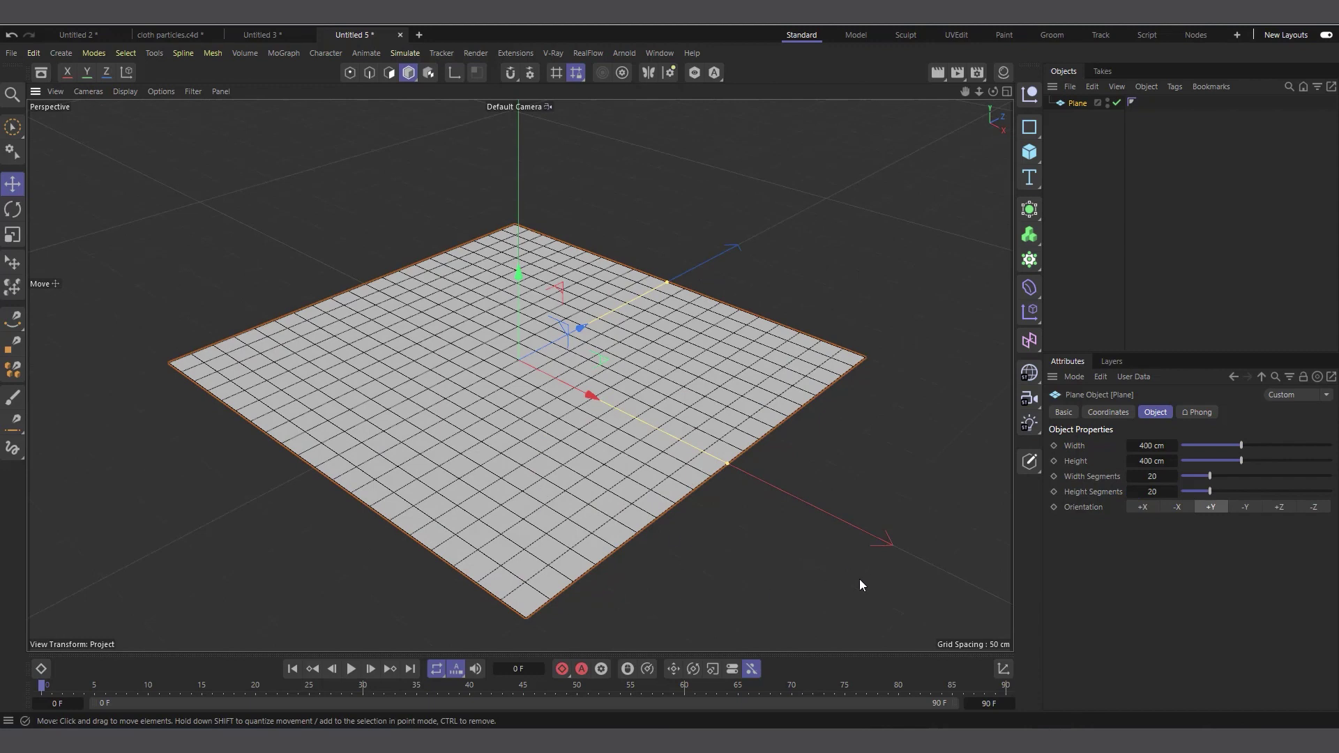
- Apply a Cloth simulation tag to the plane and preview the simulation before rewinding to the start
scroll(862, 584, up, 2)
drag(965, 91, 980, 87)
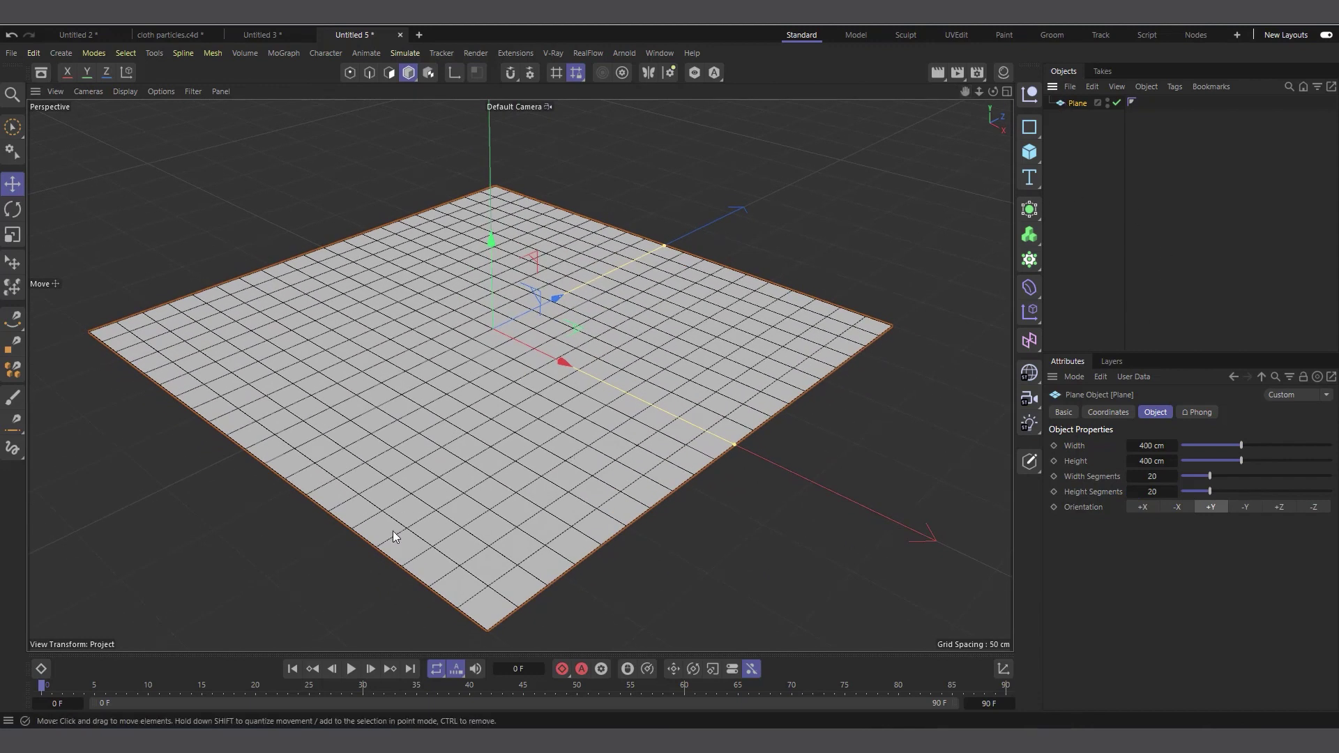
right_click(1075, 106)
mouse_move(1130, 237)
click(1066, 249)
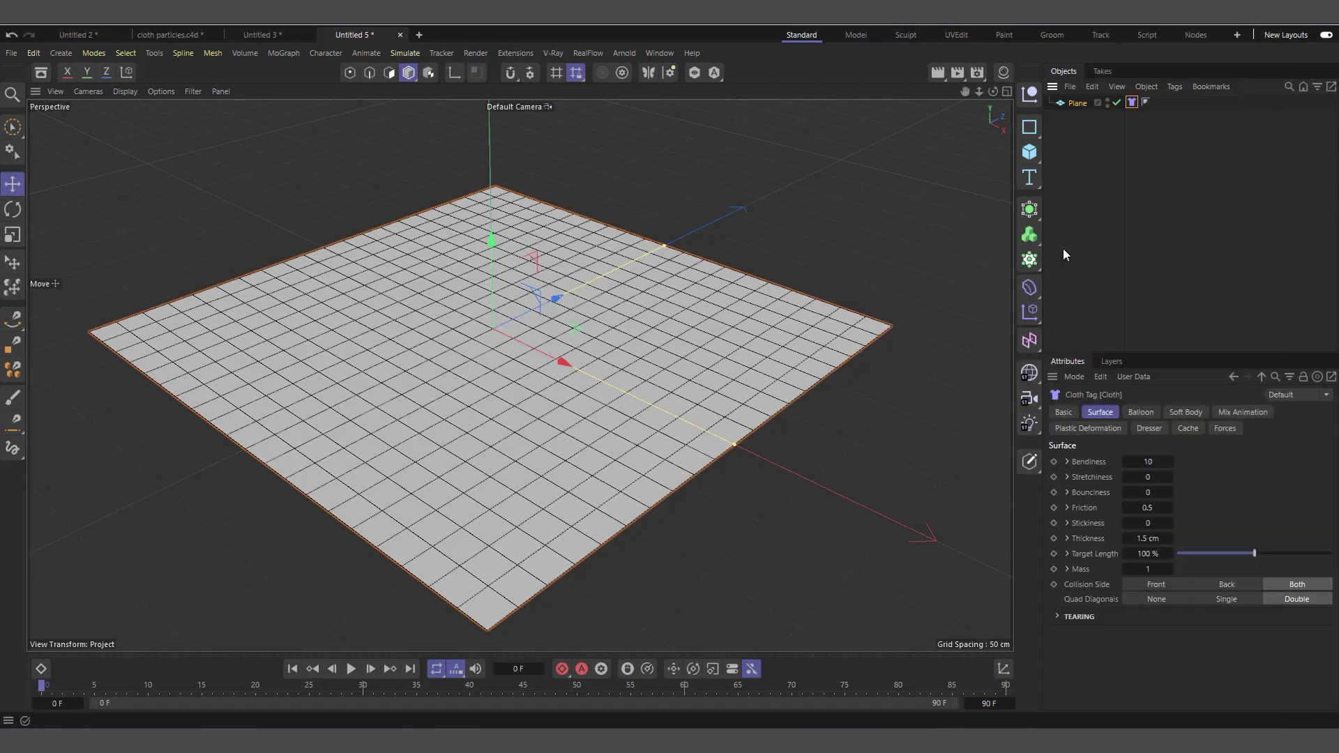
click(357, 668)
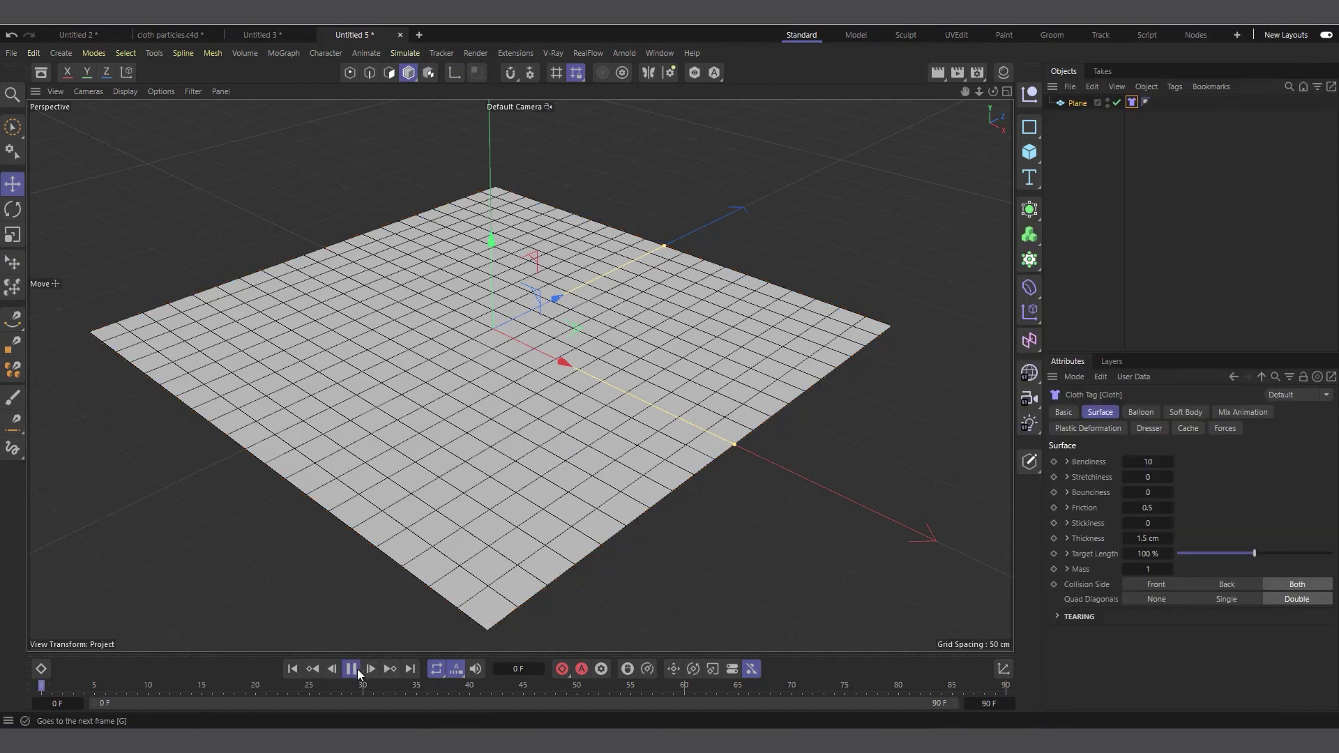
click(357, 668)
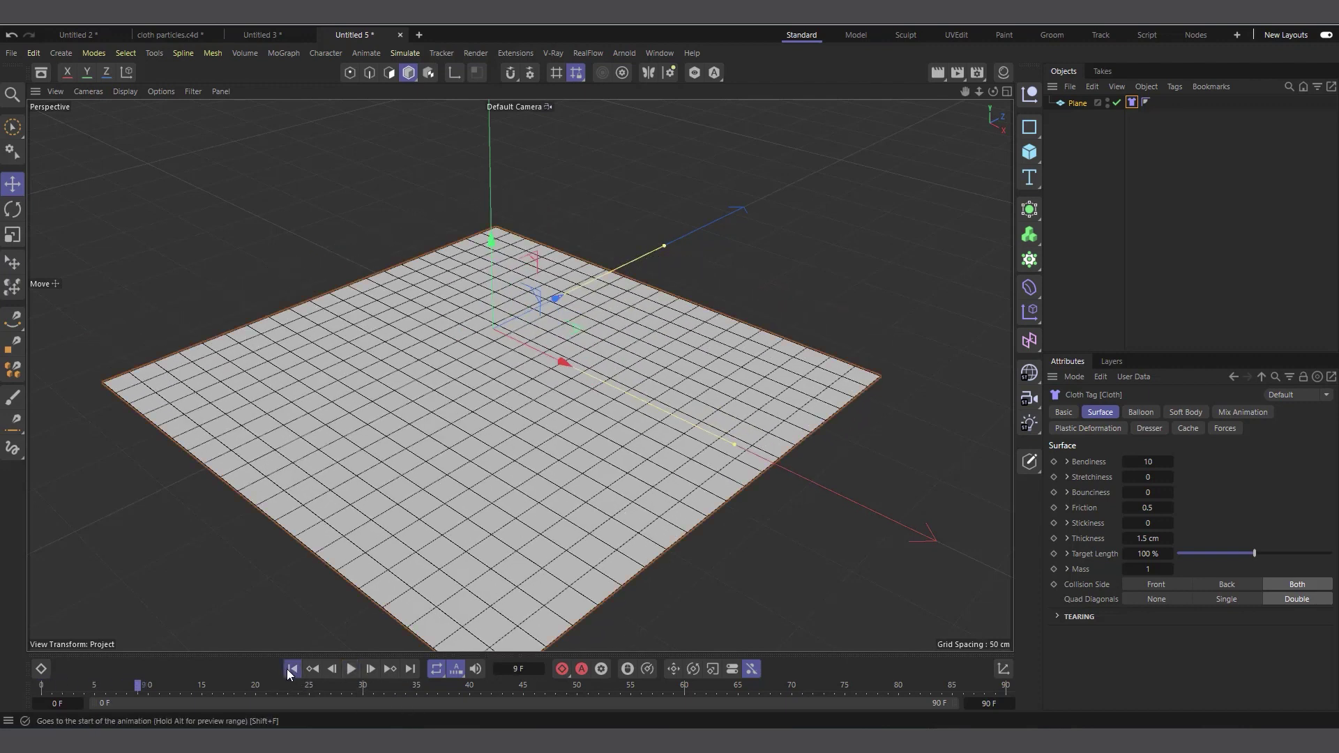
click(292, 668)
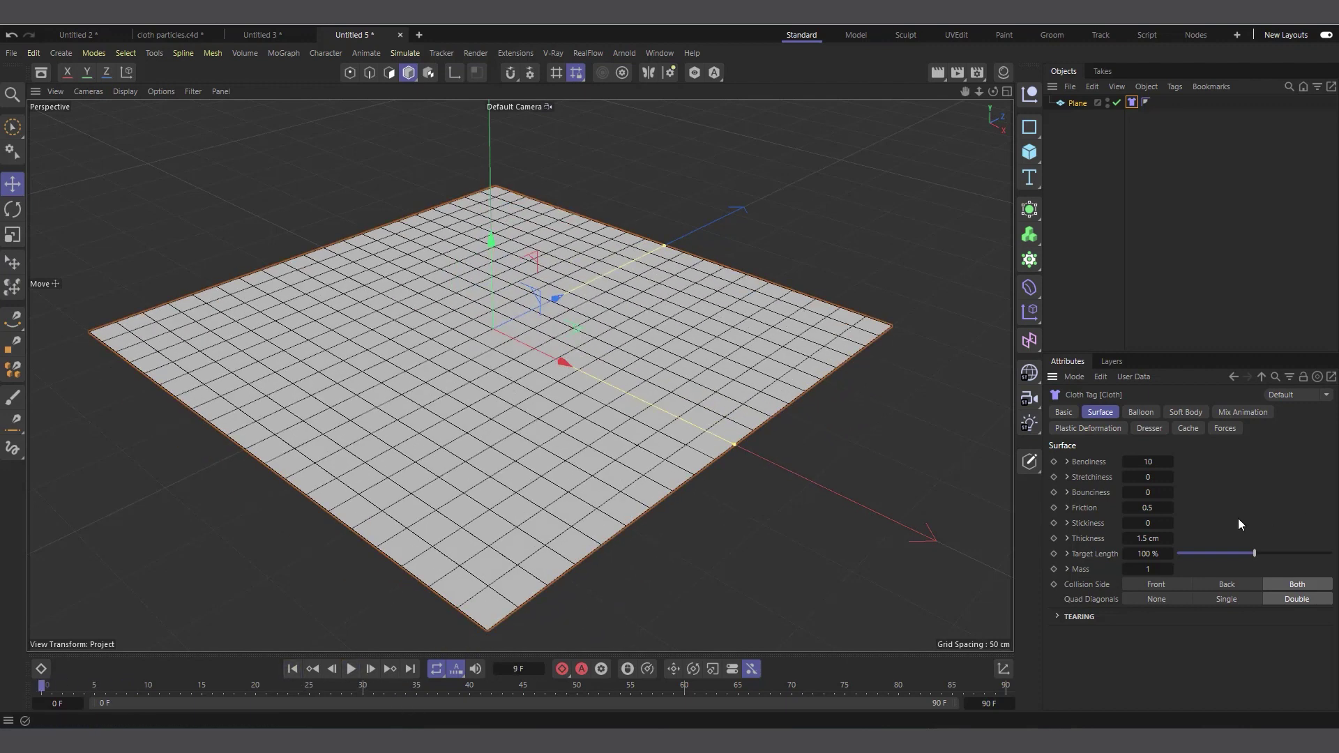
- Set the simulation gravity to 0 cm in the project settings of the plane scene
key(ctrl+d)
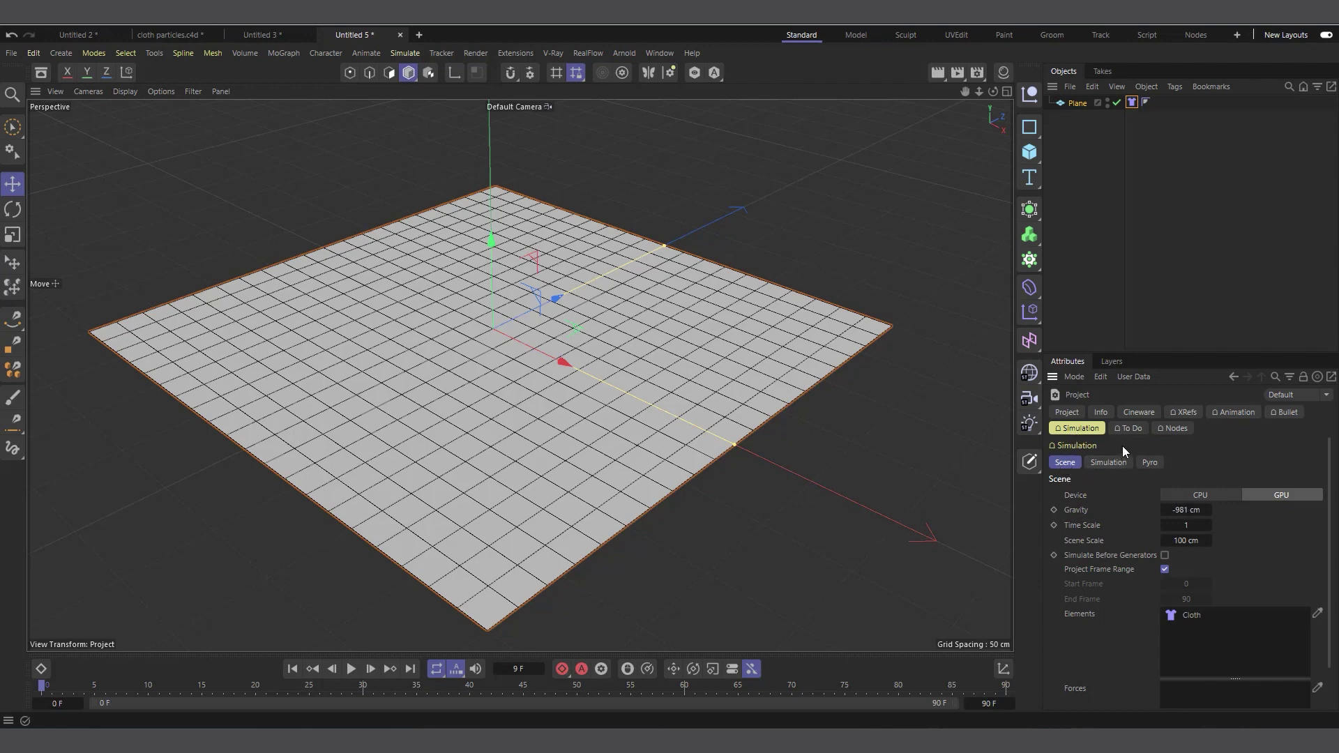
text(0)
key(Return)
- Review the plane's cloth and object settings, and add a Turbulence force to the scene
click(1131, 102)
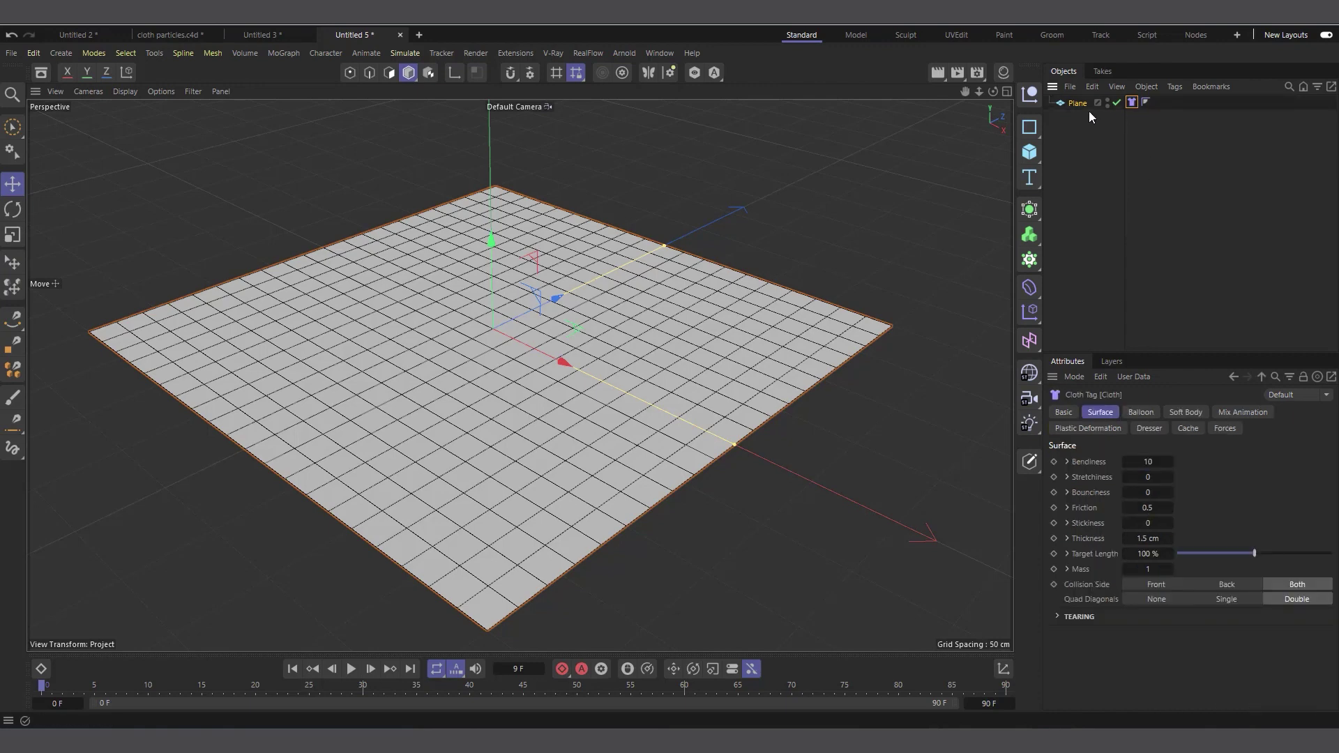
click(1076, 104)
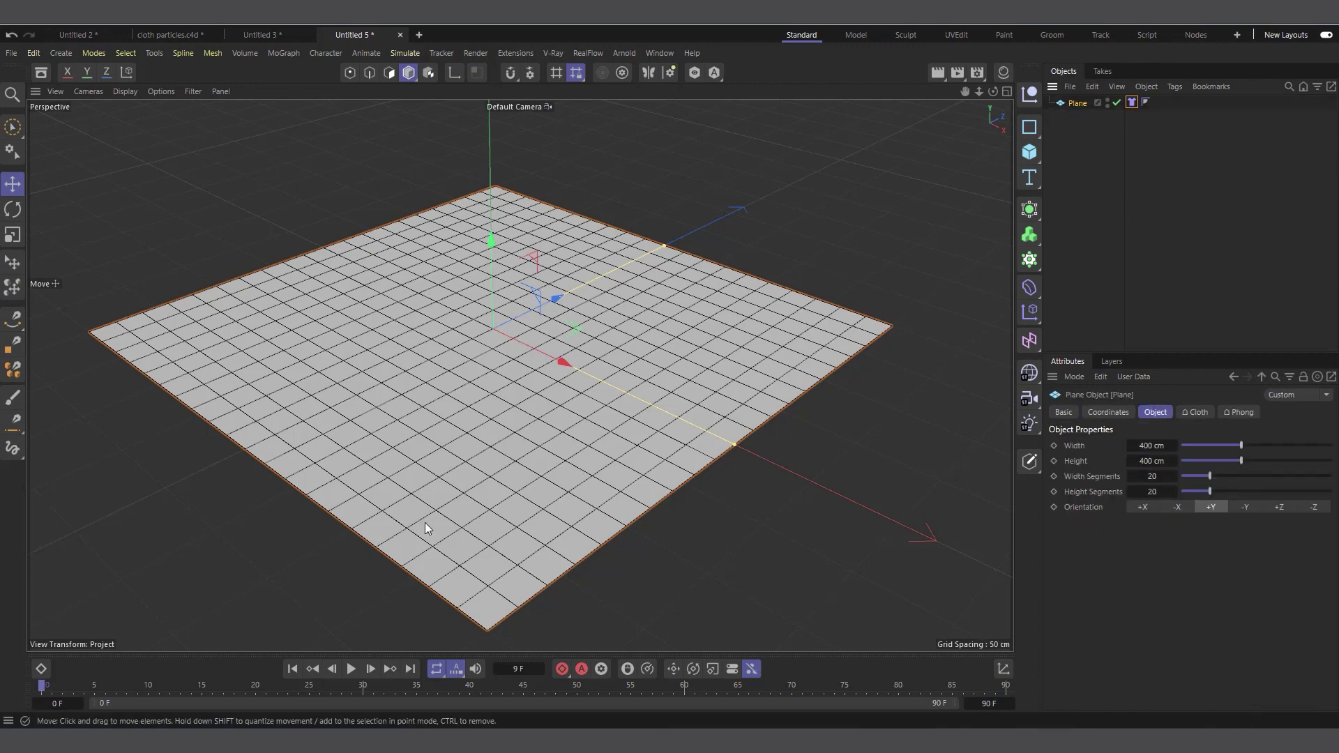
scroll(501, 375, down, 2)
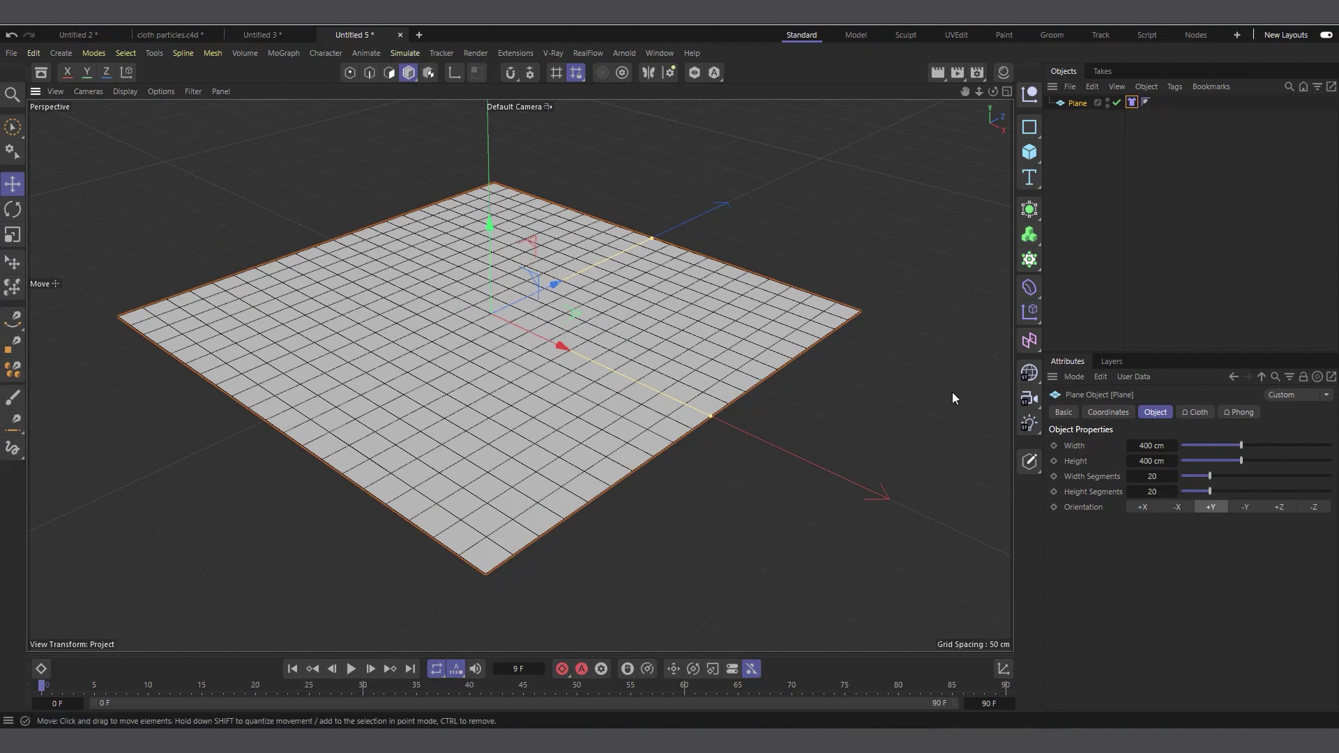
click(403, 53)
mouse_move(435, 81)
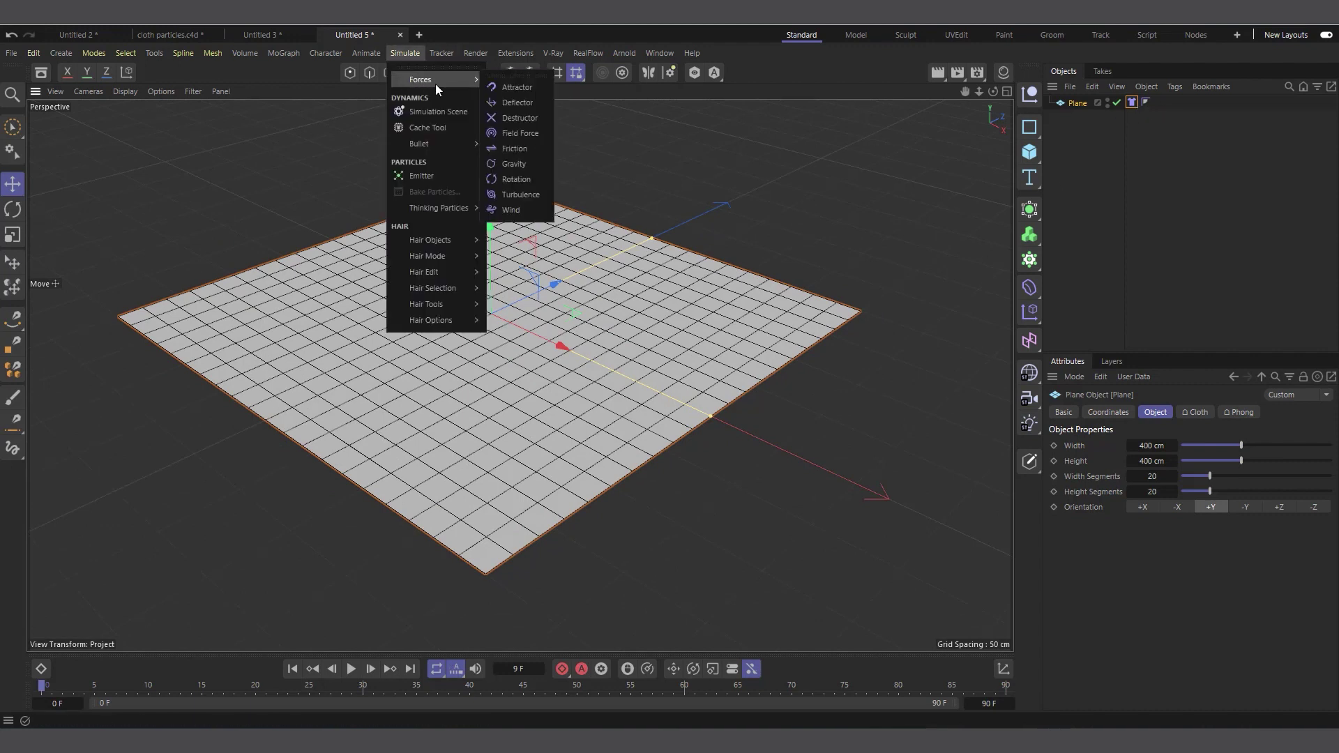
click(519, 195)
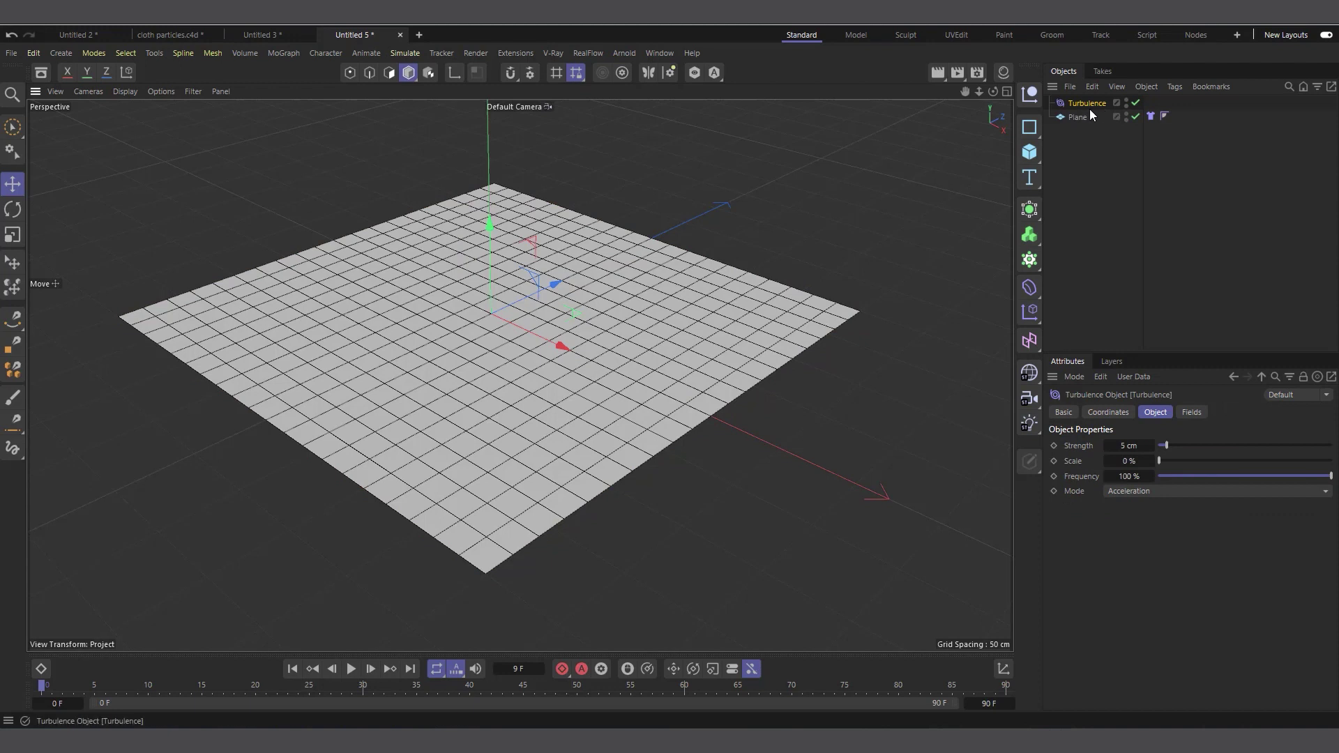
- Preview the plane simulation and set the Turbulence strength to 32.6 cm and scale to 12.6 %
click(352, 669)
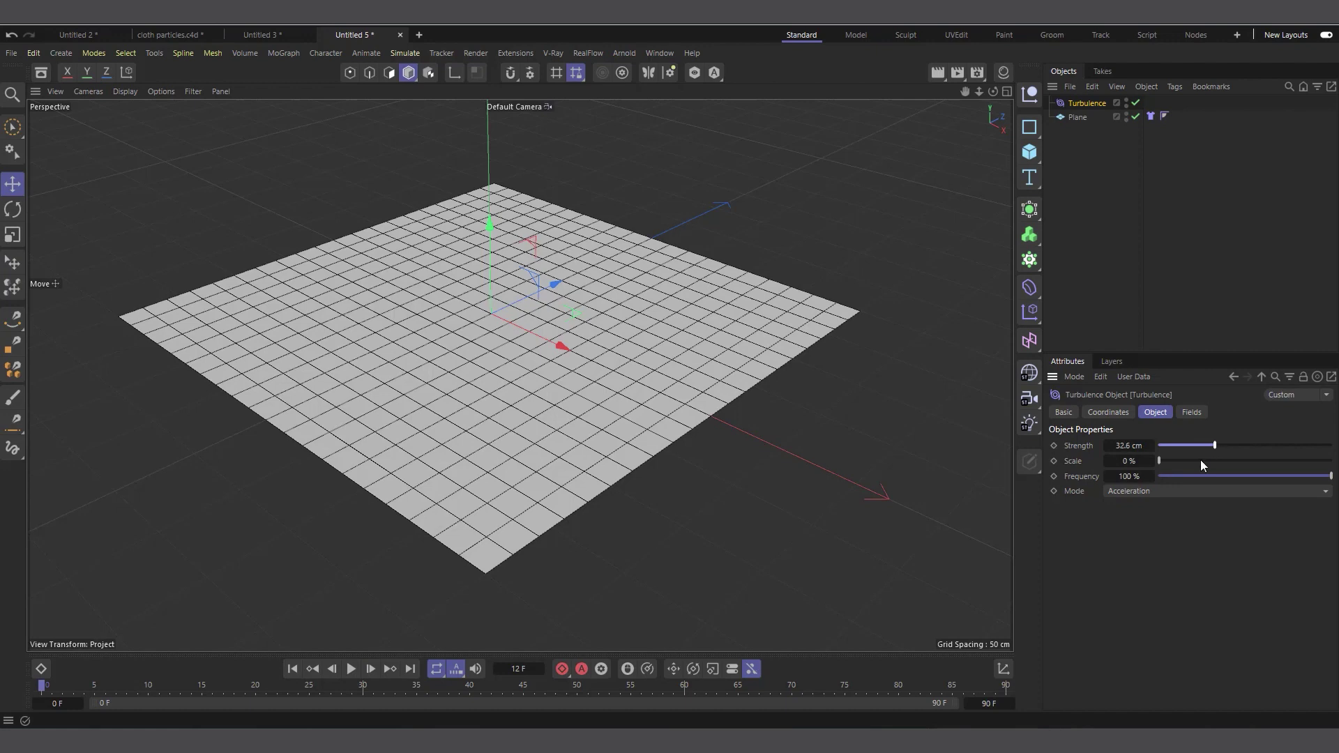
drag(1174, 460, 1180, 460)
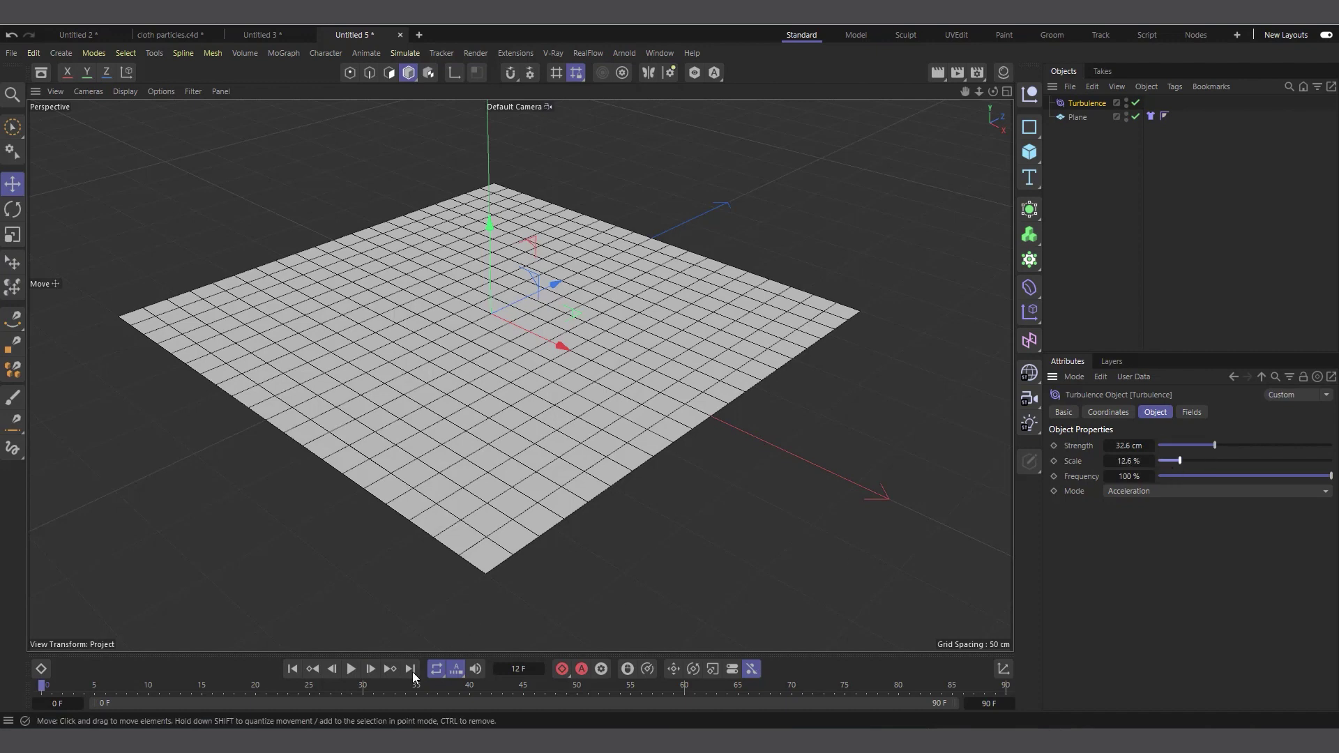
- Preview the plane's cloth simulation with the current turbulence and return to the first frame
click(350, 669)
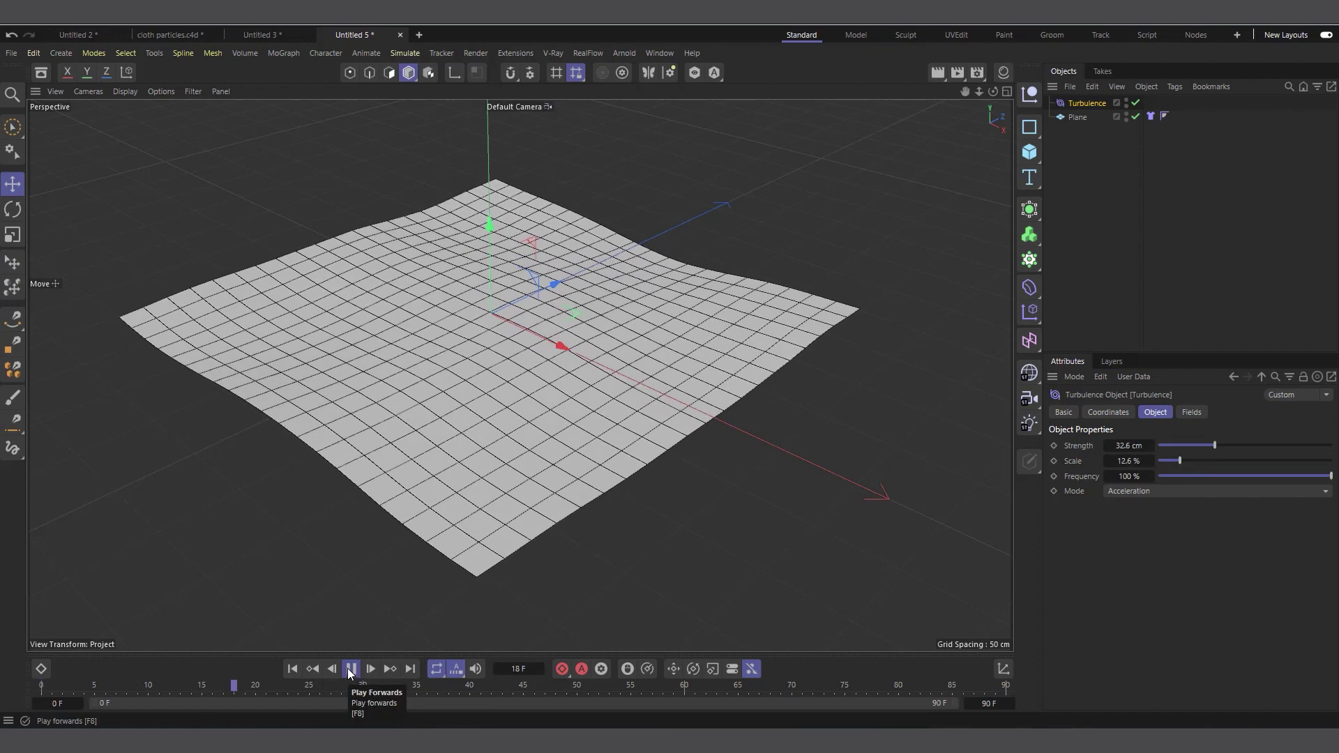
click(349, 669)
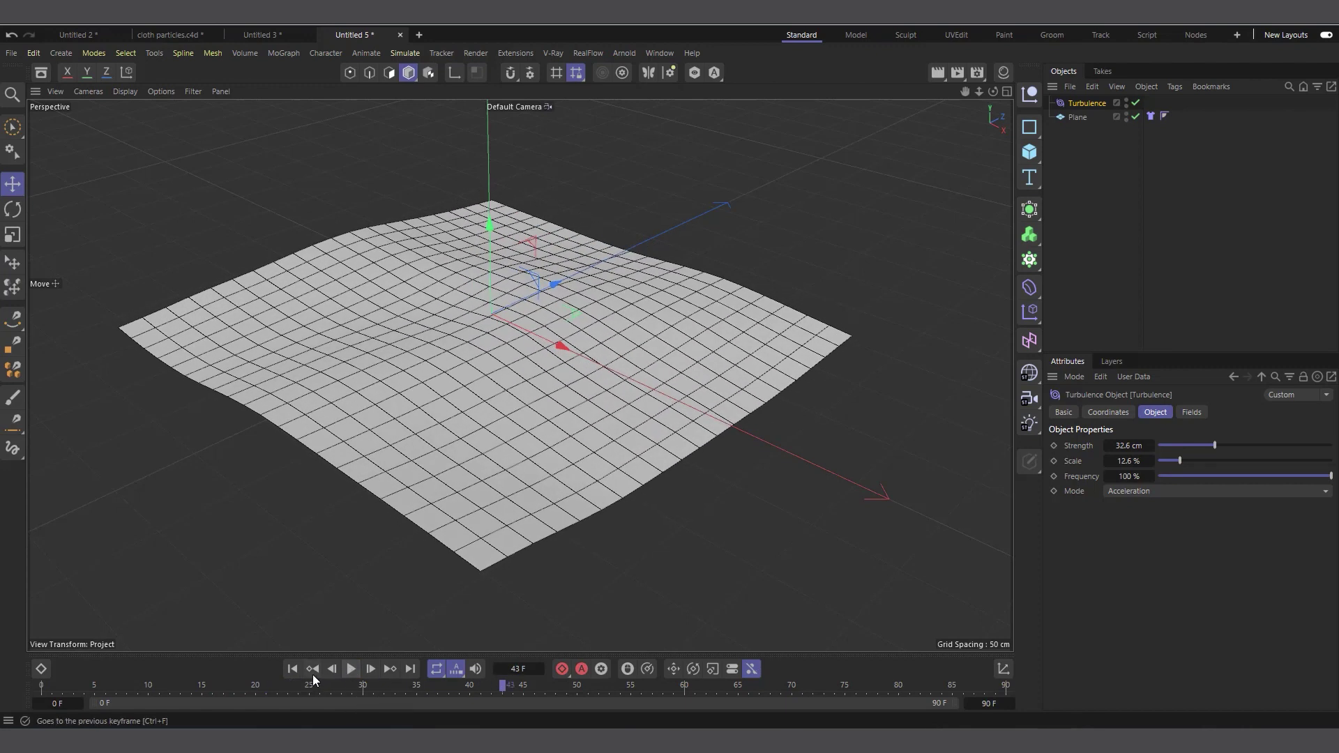
click(312, 671)
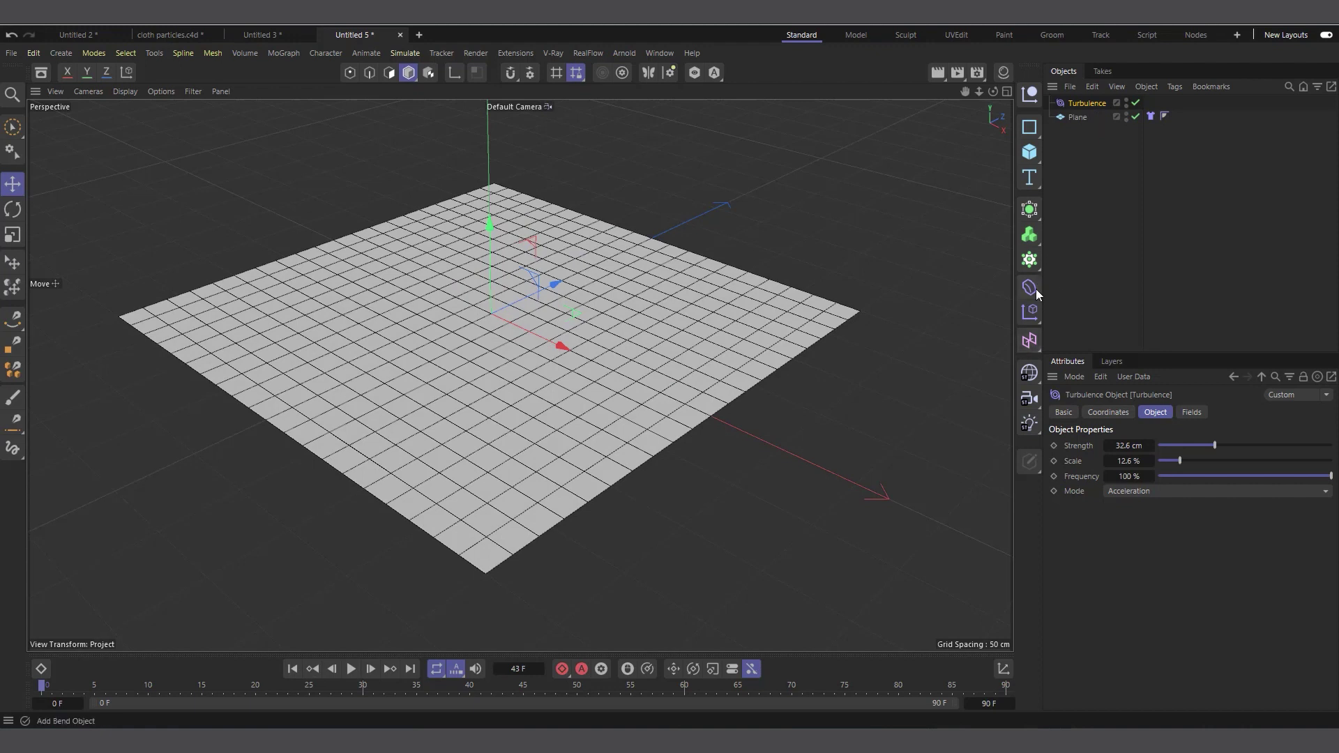
- Add a PolyFX object as a child of the plane and set its transform scale to 0.9 on X, Y and Z
click(1029, 259)
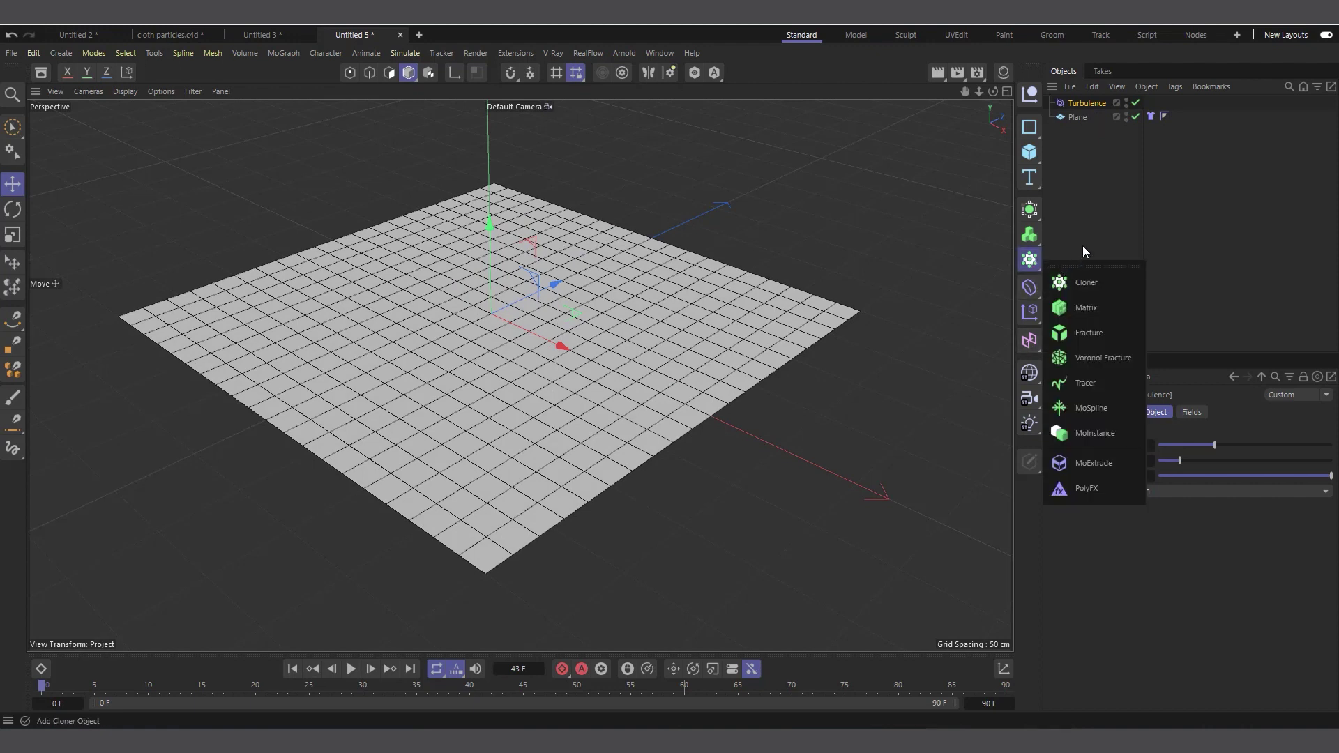
click(1084, 489)
drag(1077, 106, 1082, 134)
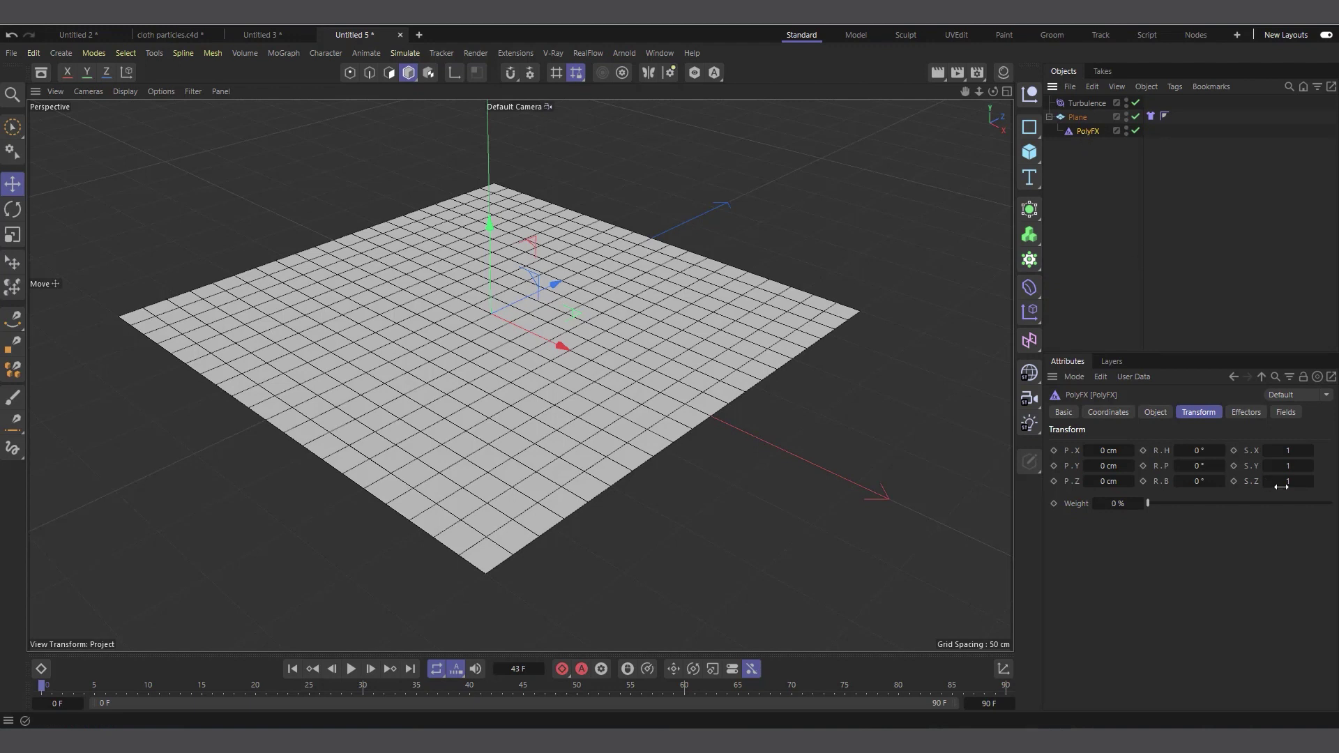
click(1290, 450)
text(.9)
click(1290, 465)
click(1292, 481)
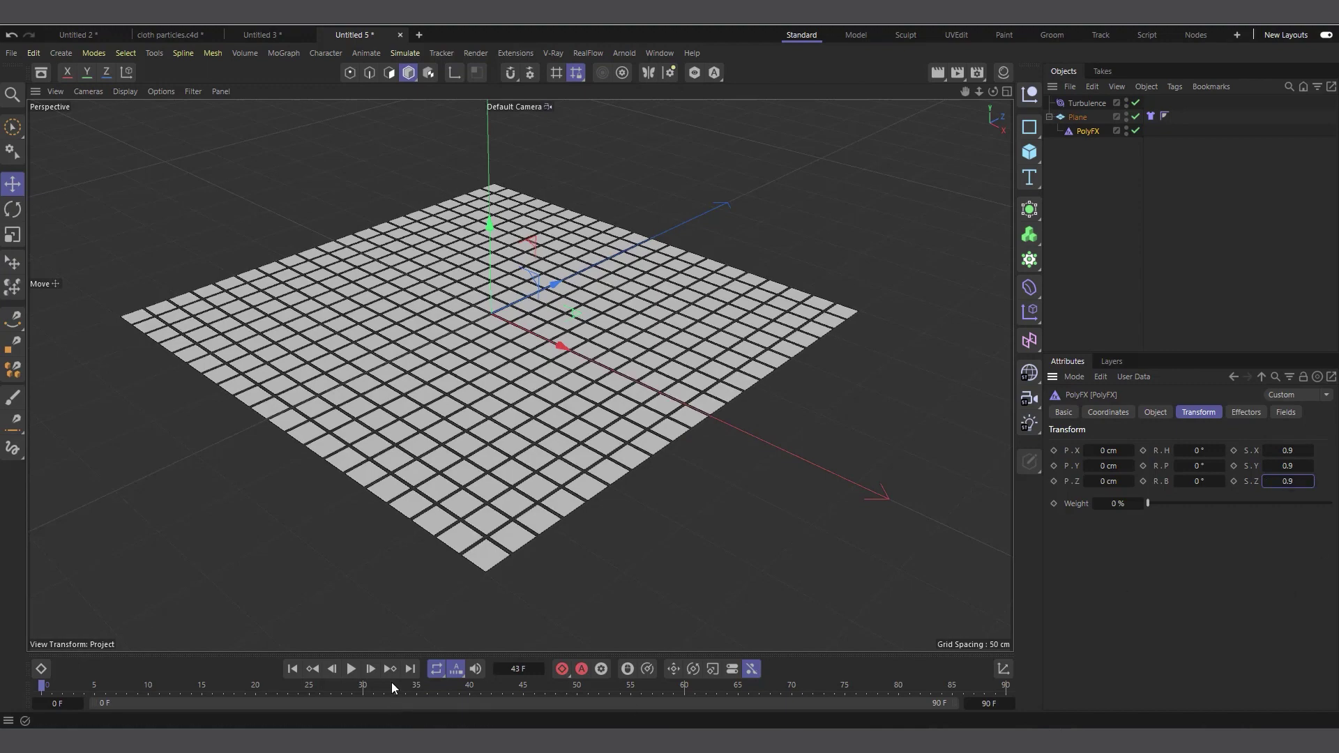
- Preview the cloth simulation with the plane split by PolyFX, then rewind to the start
click(351, 669)
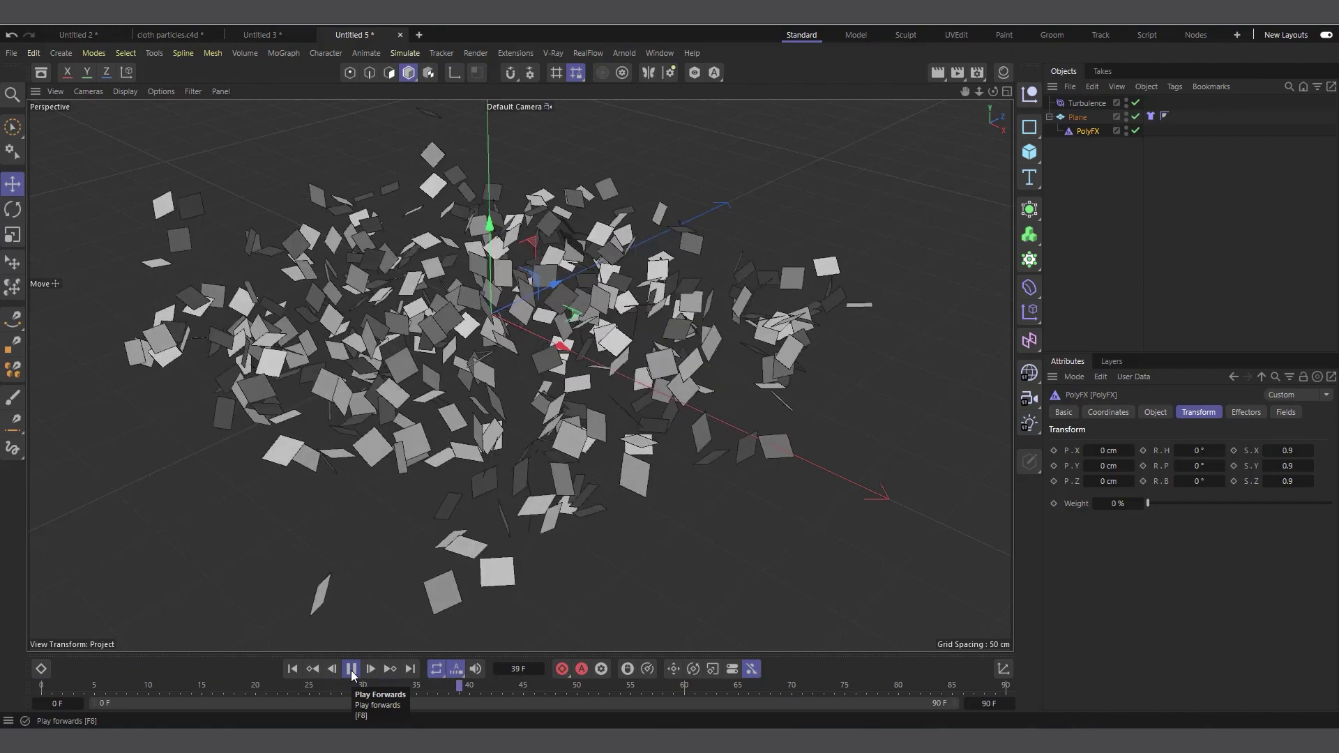
click(351, 670)
click(292, 670)
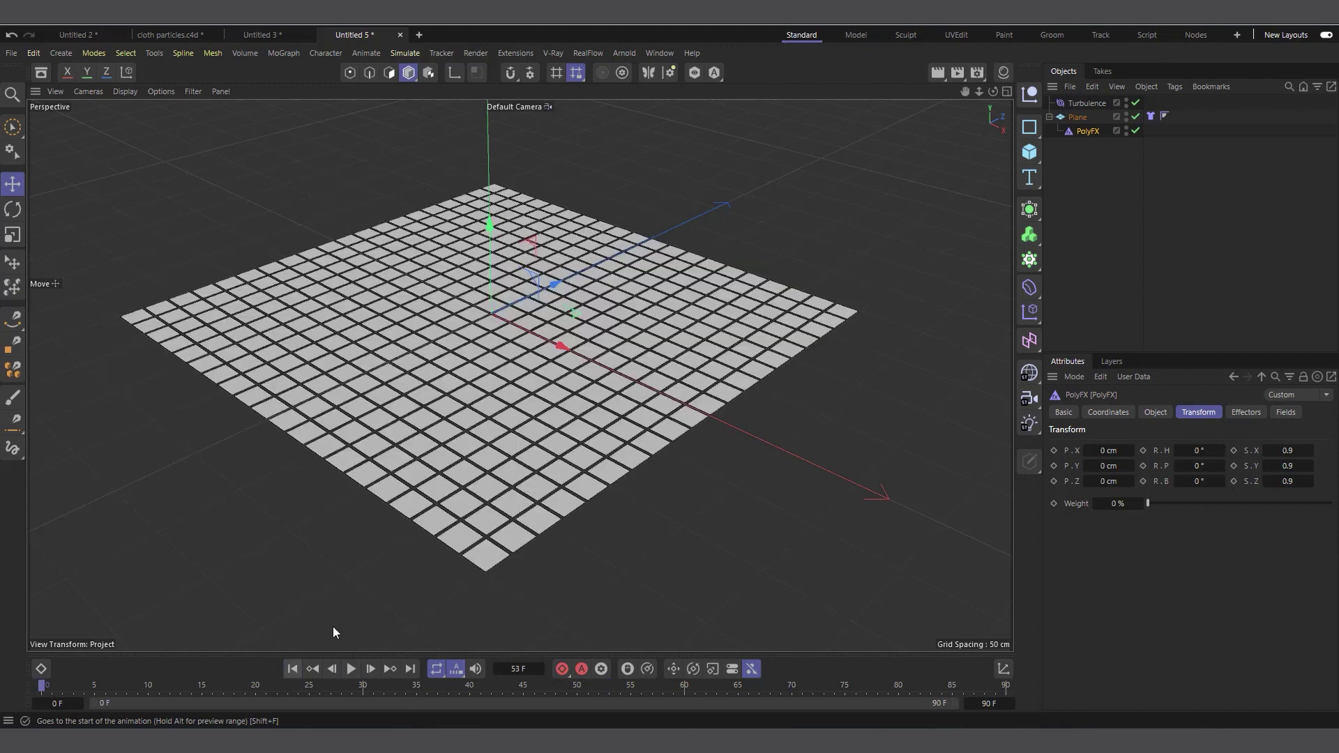
- Set the plane's width and height segments to 30 each and preview the denser simulation before rewinding
click(1081, 117)
click(1157, 476)
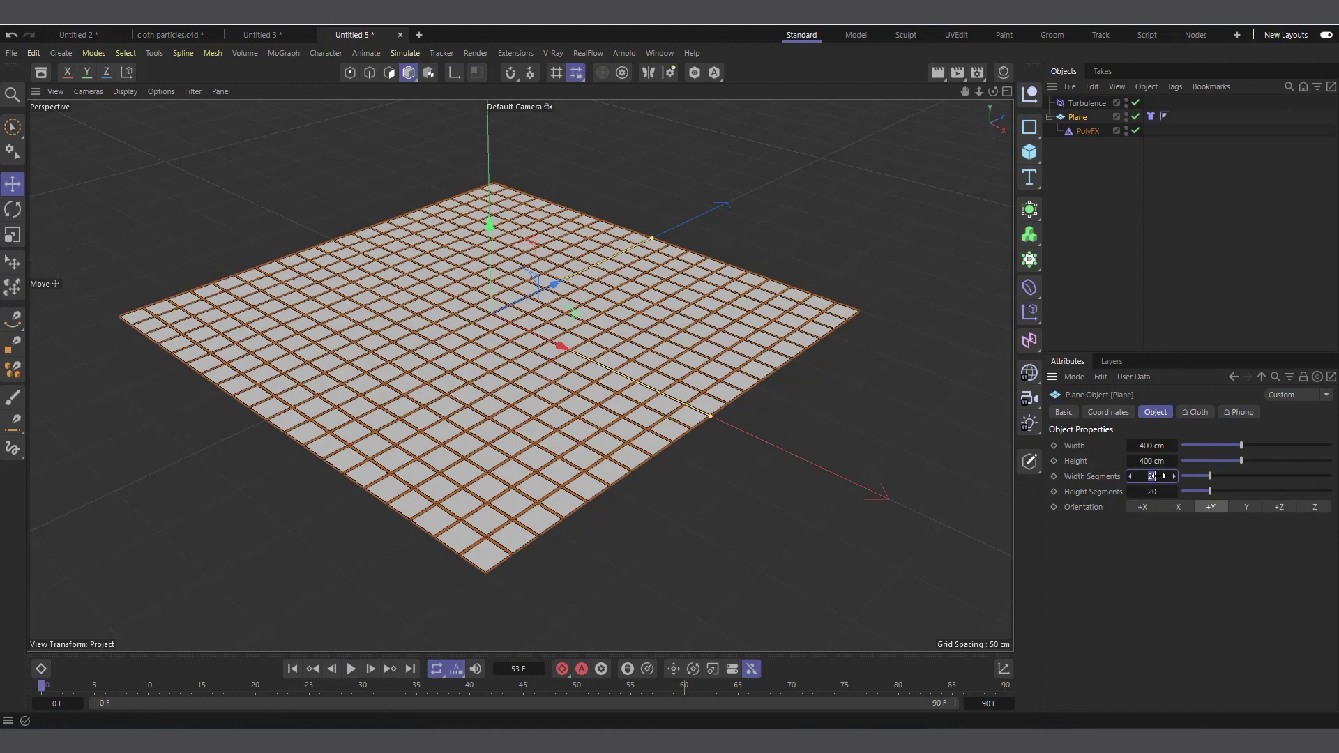
click(1156, 491)
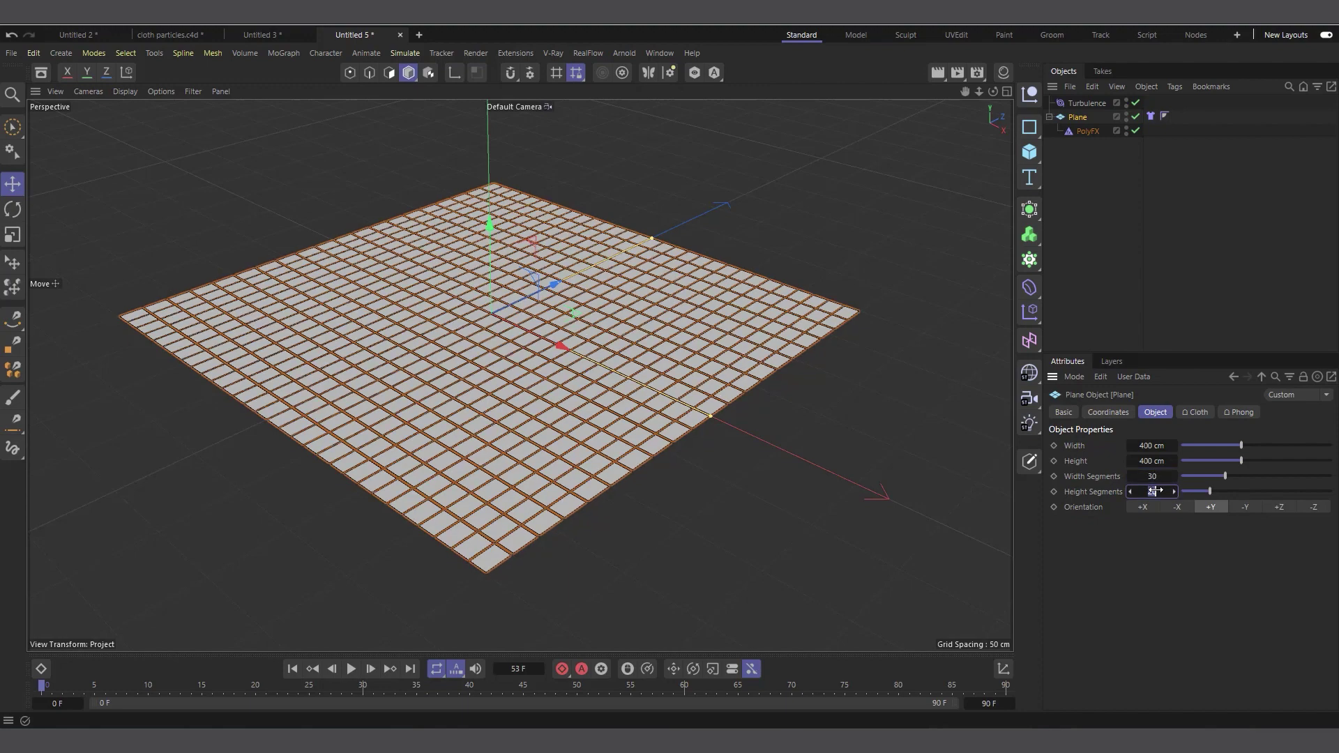
key(Return)
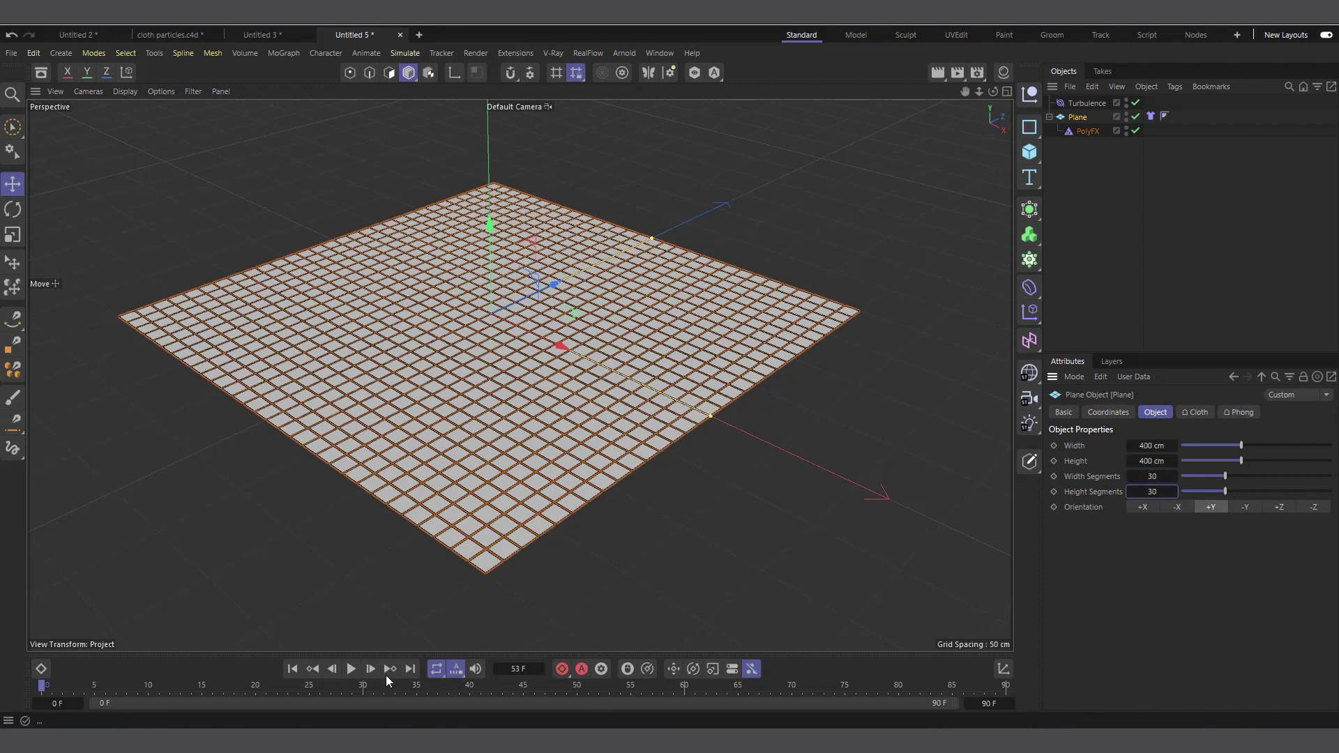
click(351, 668)
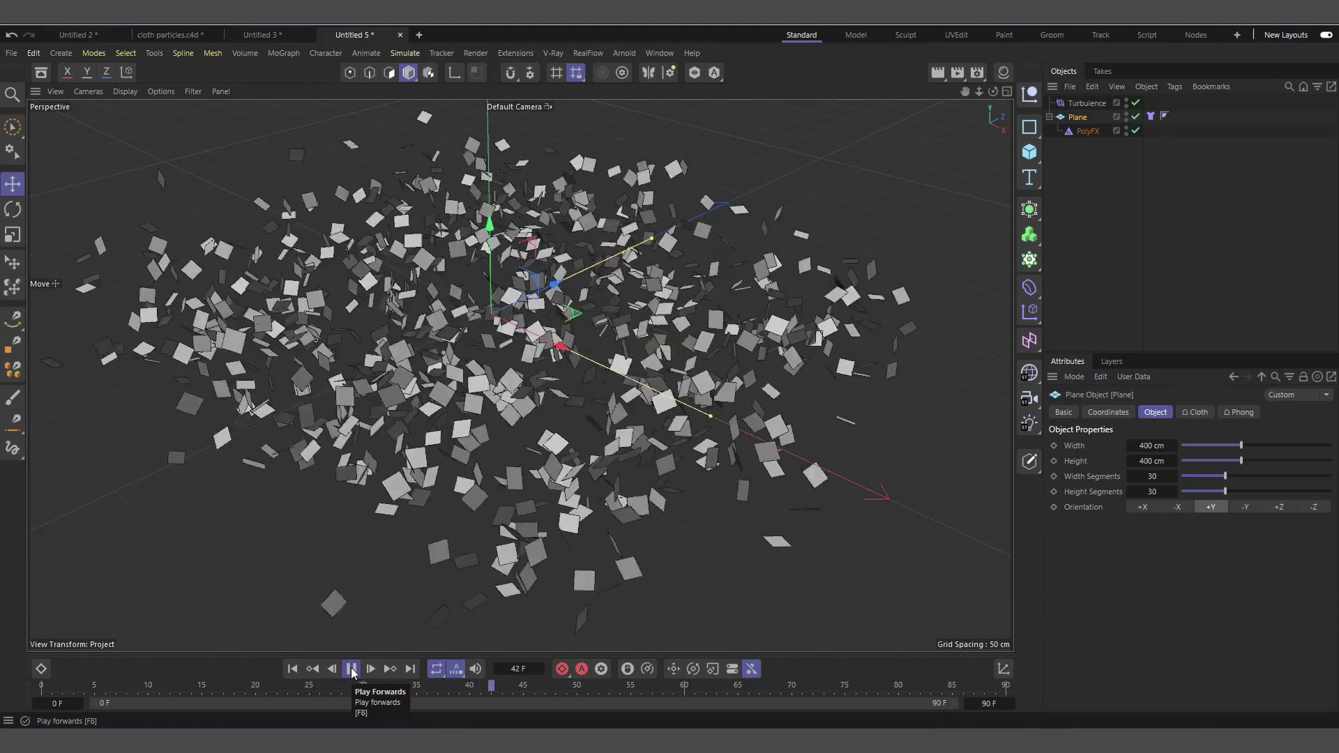
click(352, 668)
click(292, 668)
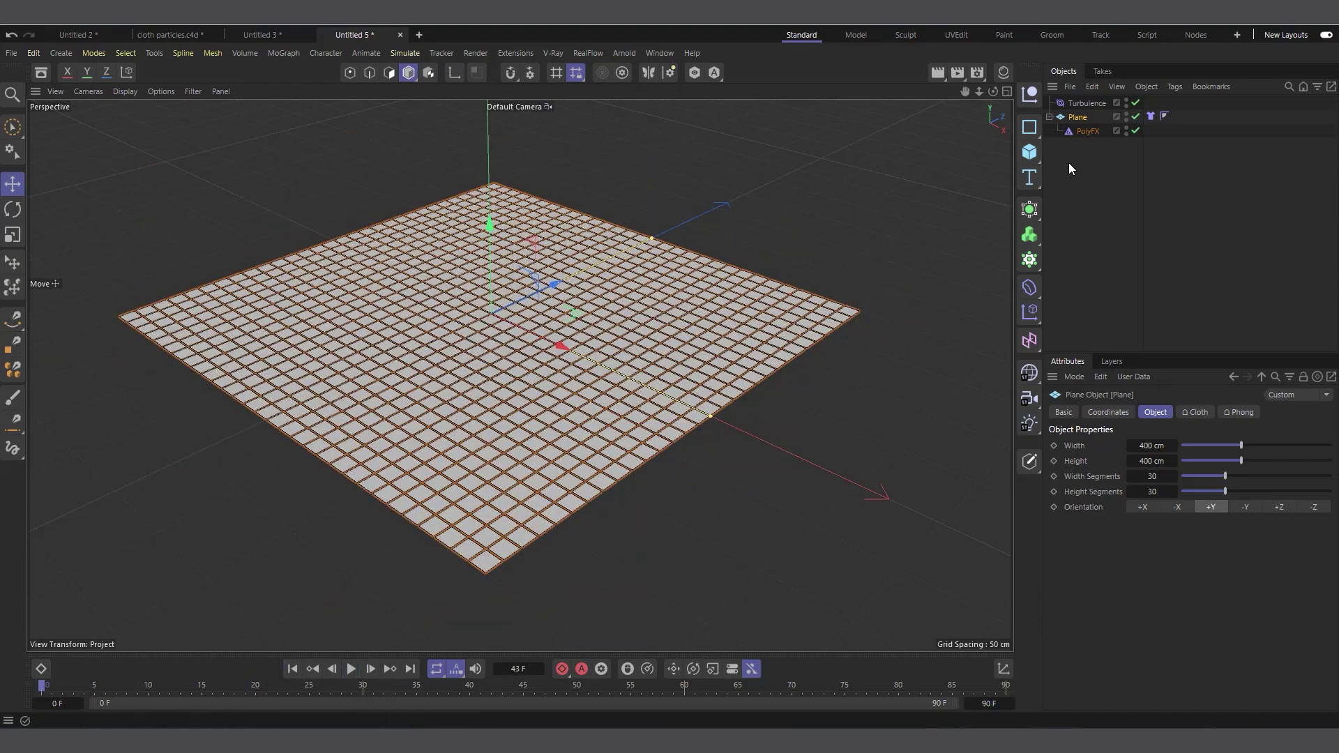
- Add a torus scaled down to about 56.5 cm ring radius, with an 18 cm pipe radius and +Z orientation
drag(1029, 152, 1056, 357)
key(t)
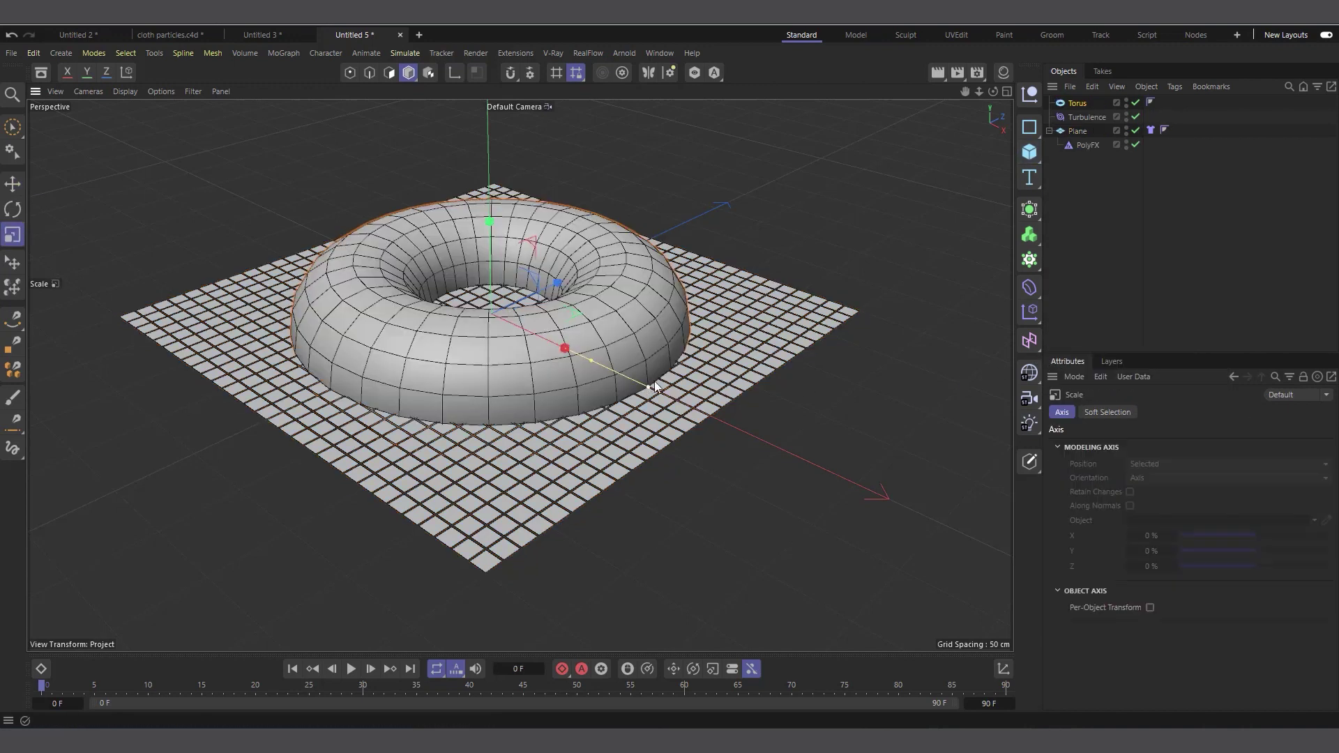
drag(638, 346, 544, 349)
click(1077, 103)
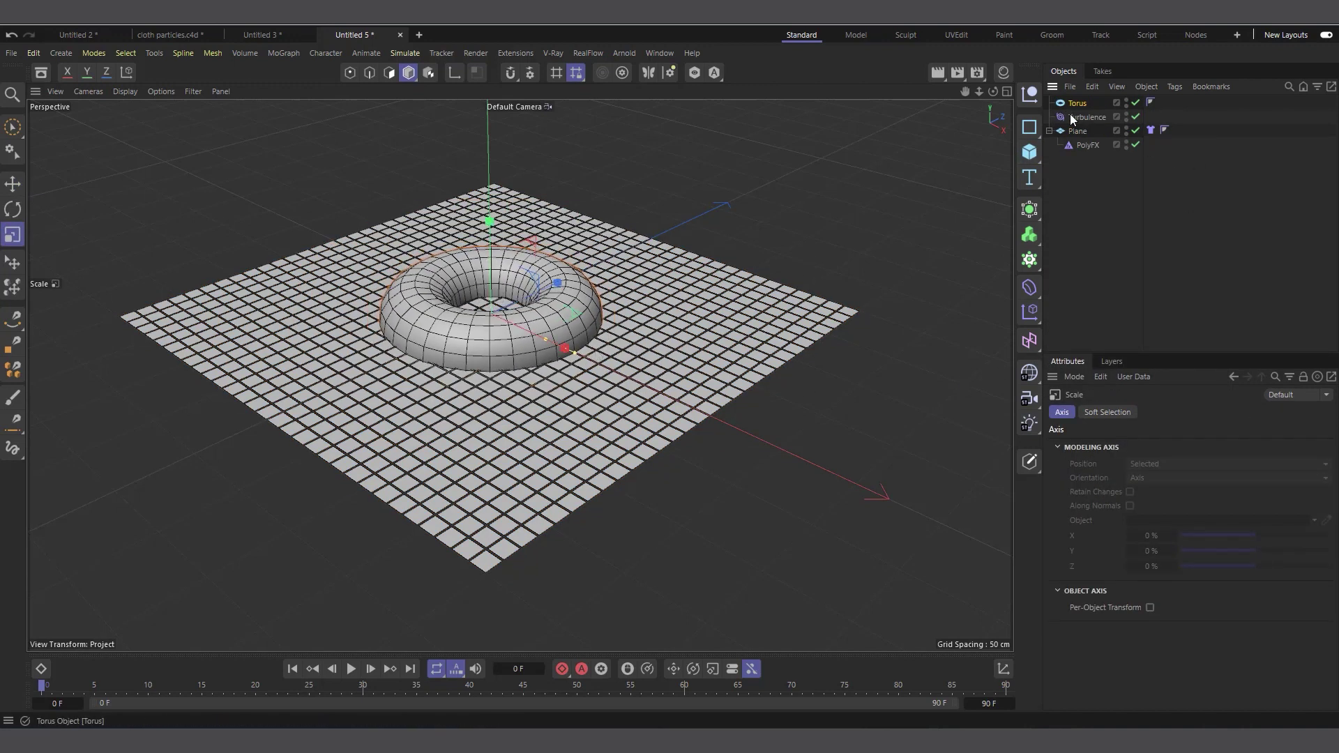
drag(1174, 470, 1181, 475)
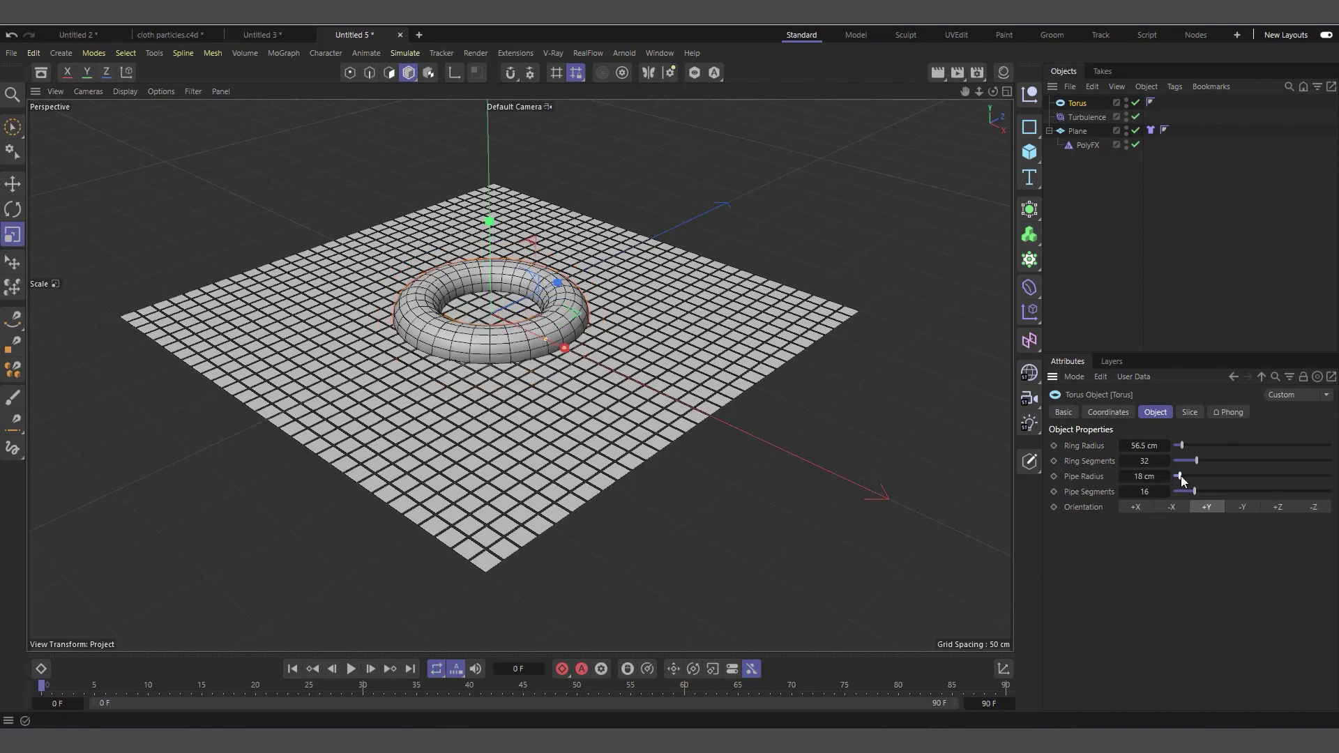
click(1278, 507)
mouse_move(992, 91)
mouse_down()
mouse_move(973, 93)
mouse_move(994, 98)
mouse_up()
- Apply a Collider simulation tag to the torus, preview the collision with the plane pieces, and rewind
right_click(1080, 103)
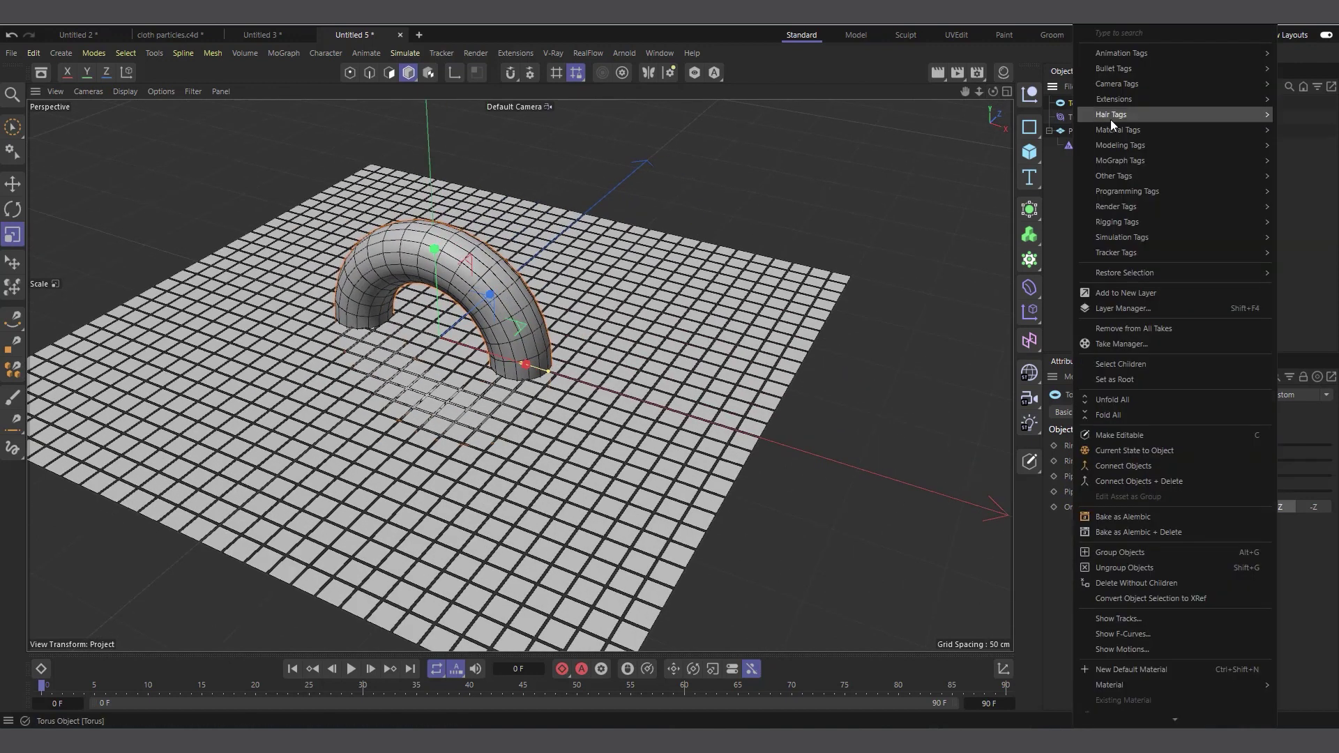
mouse_move(1137, 237)
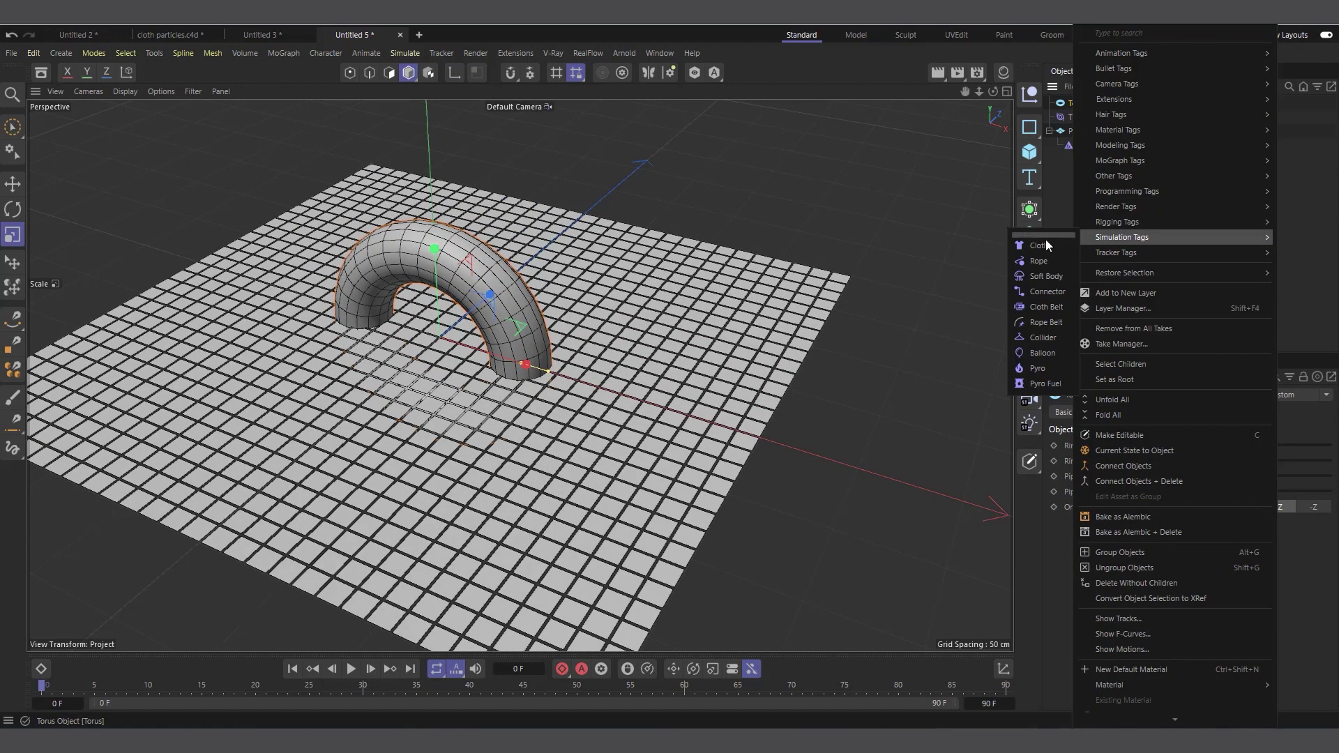
click(1044, 338)
click(350, 671)
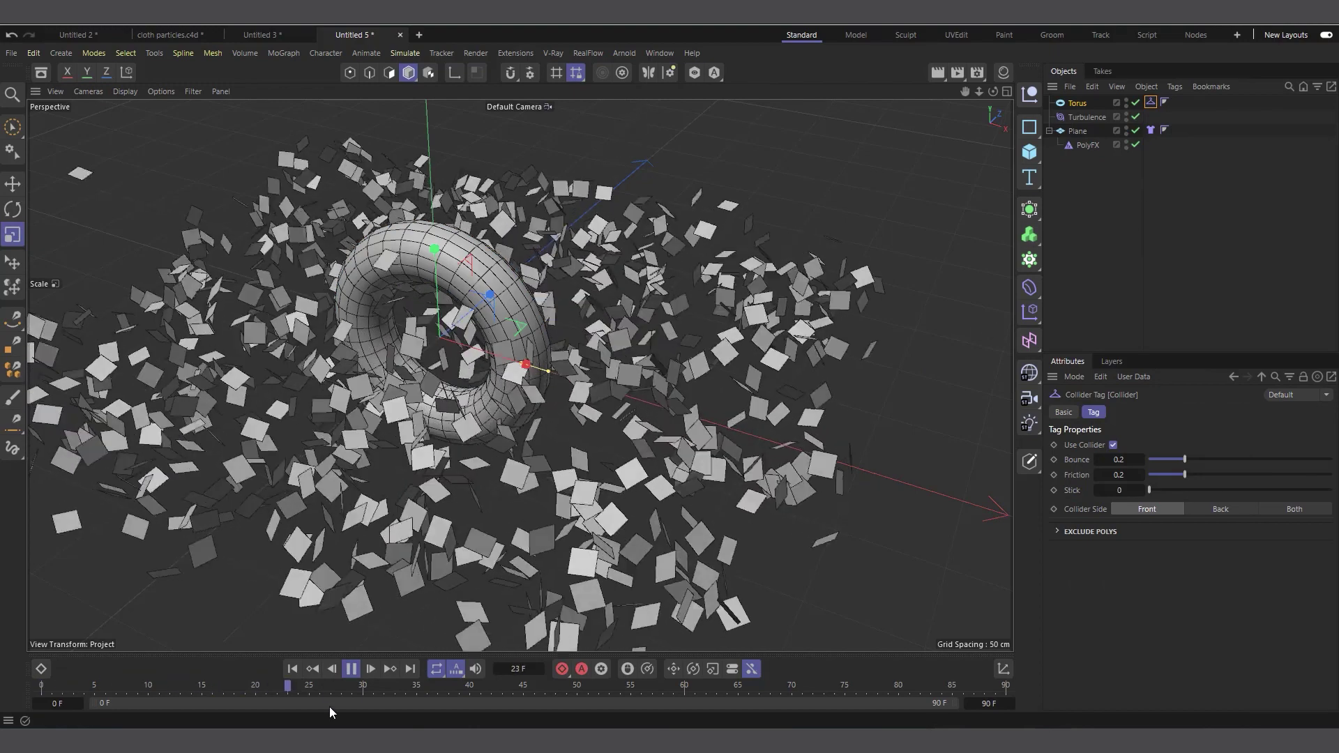
click(351, 669)
click(292, 669)
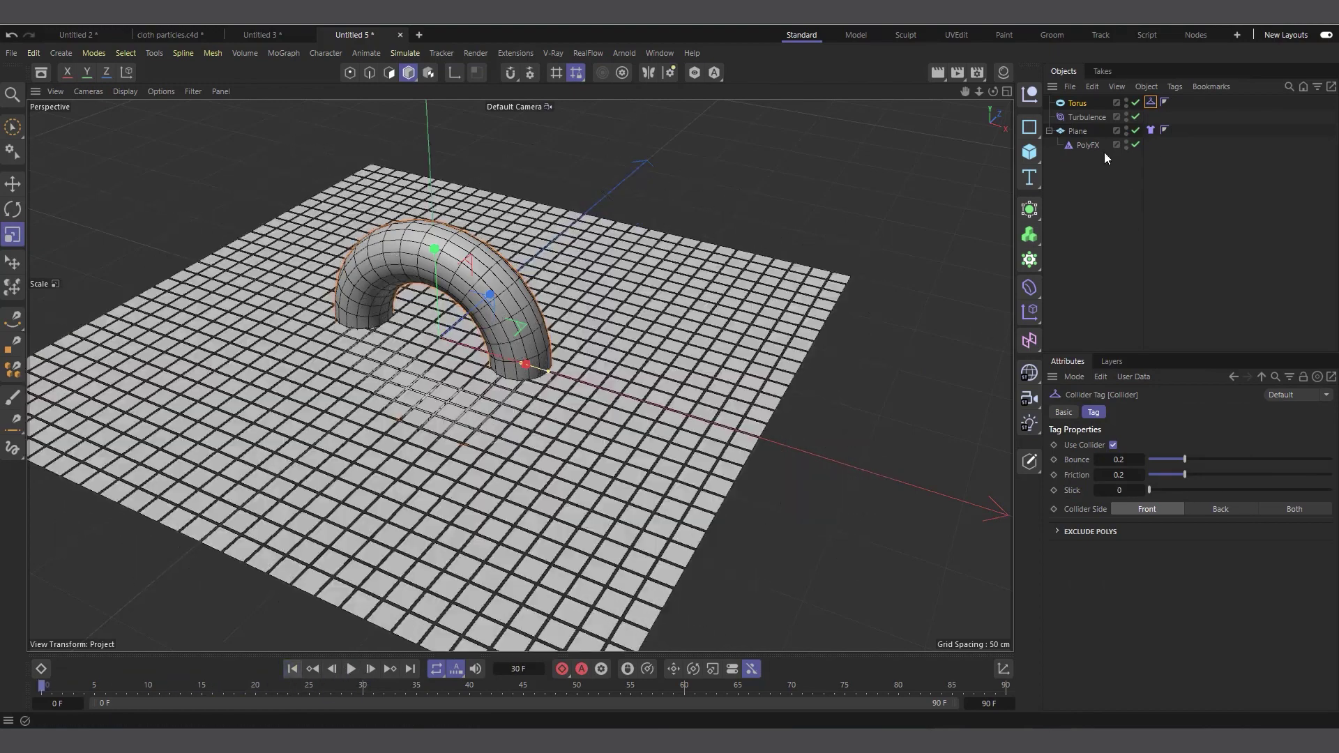
- Set the Turbulence strength to 11 cm and preview the simulation around the torus before rewinding
click(1072, 117)
drag(1186, 445, 1177, 446)
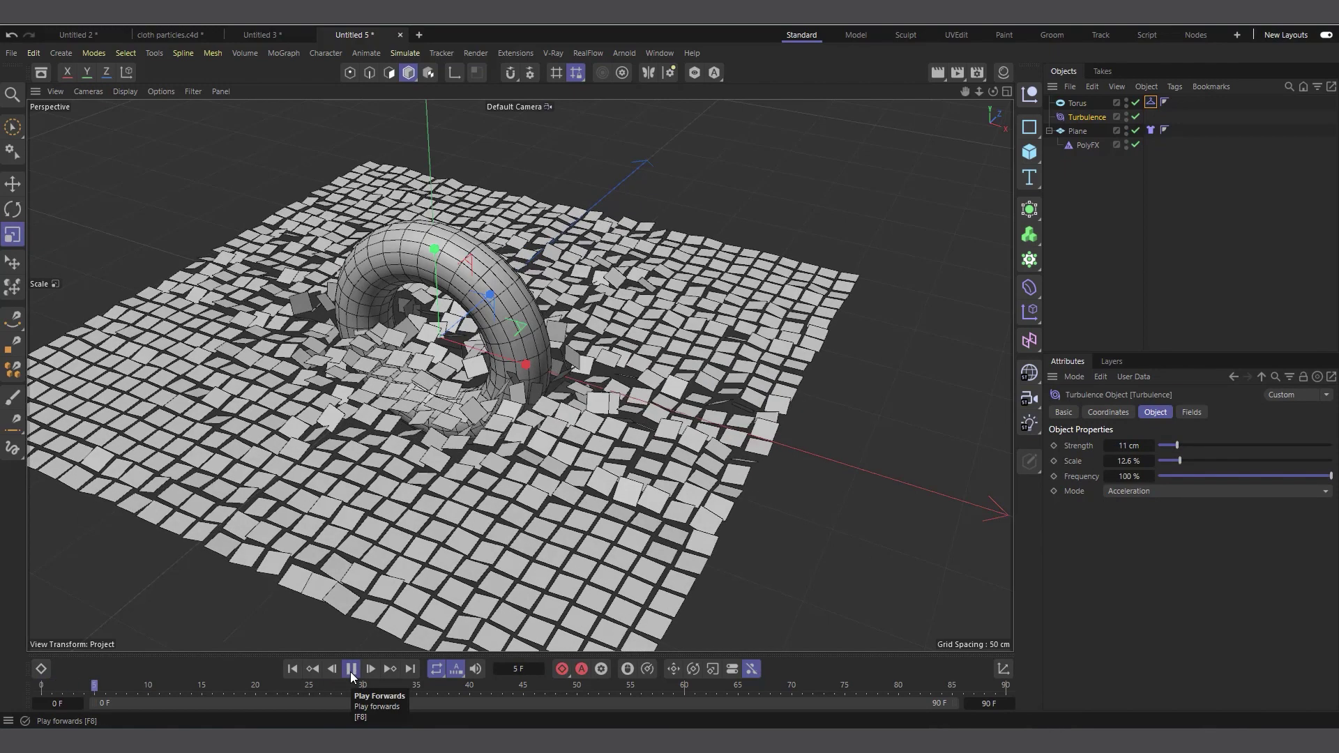
click(351, 670)
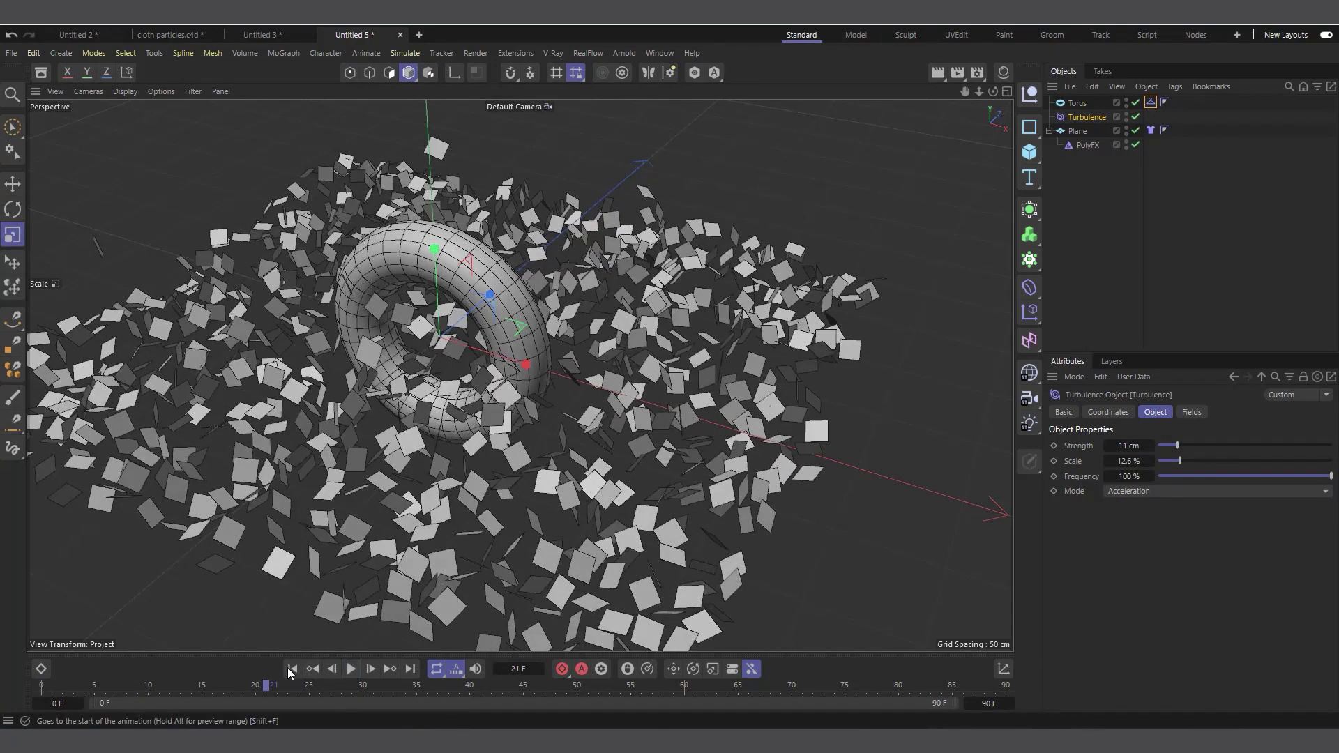
click(291, 668)
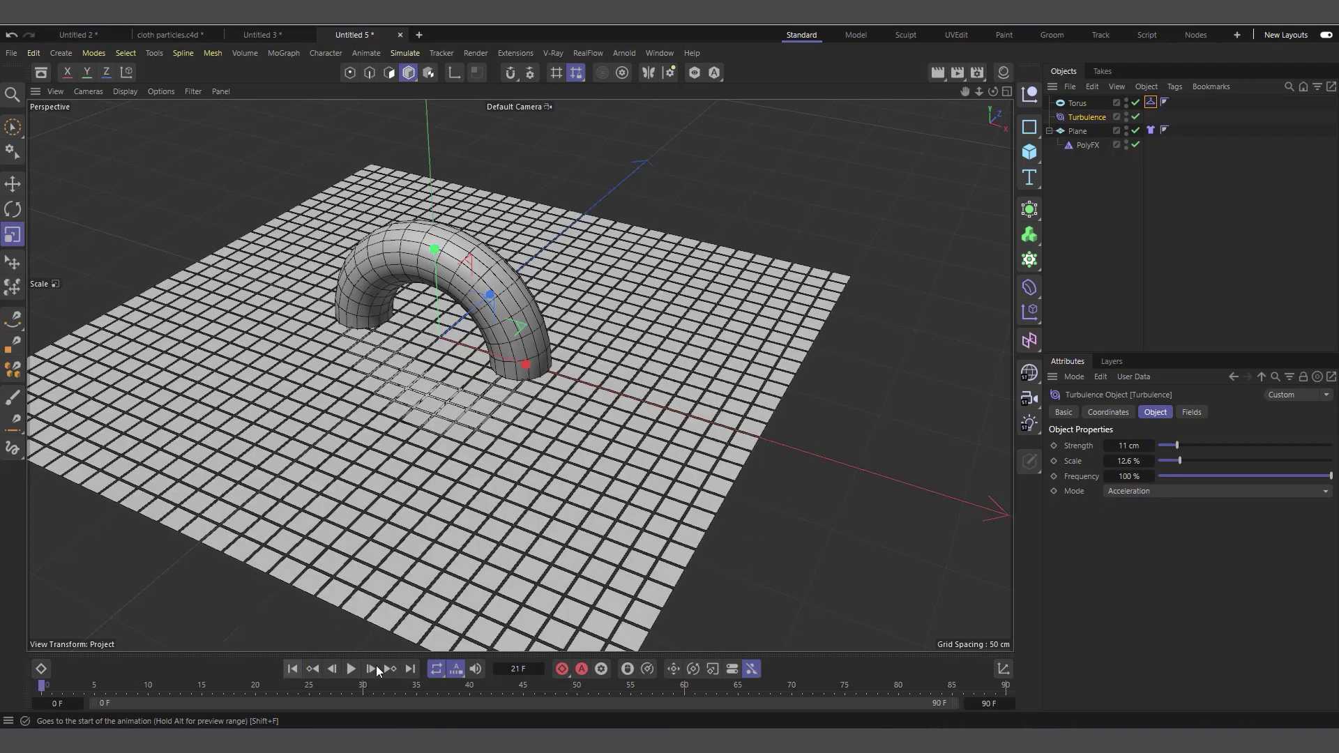
- Enable With Pins in the mix animation settings of the plane's Cloth tag, preview the simulation, and rewind
click(1151, 130)
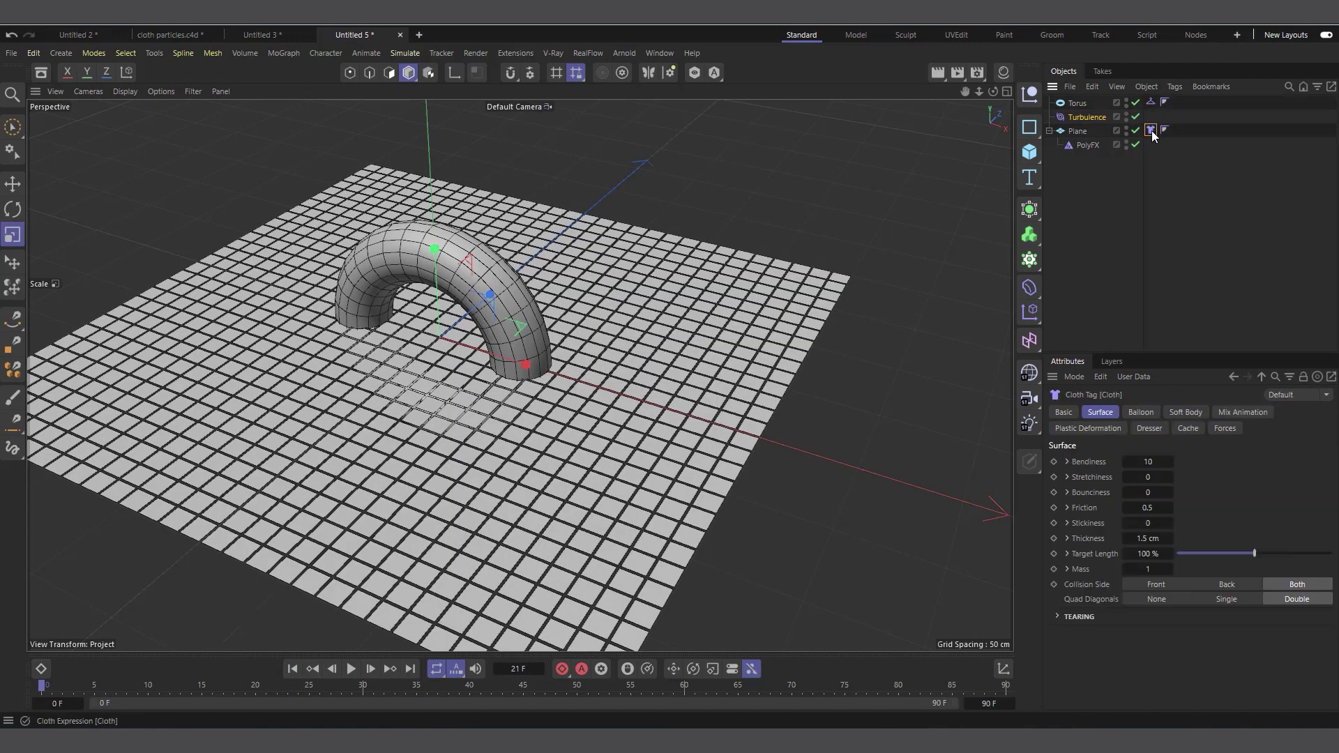
click(1270, 413)
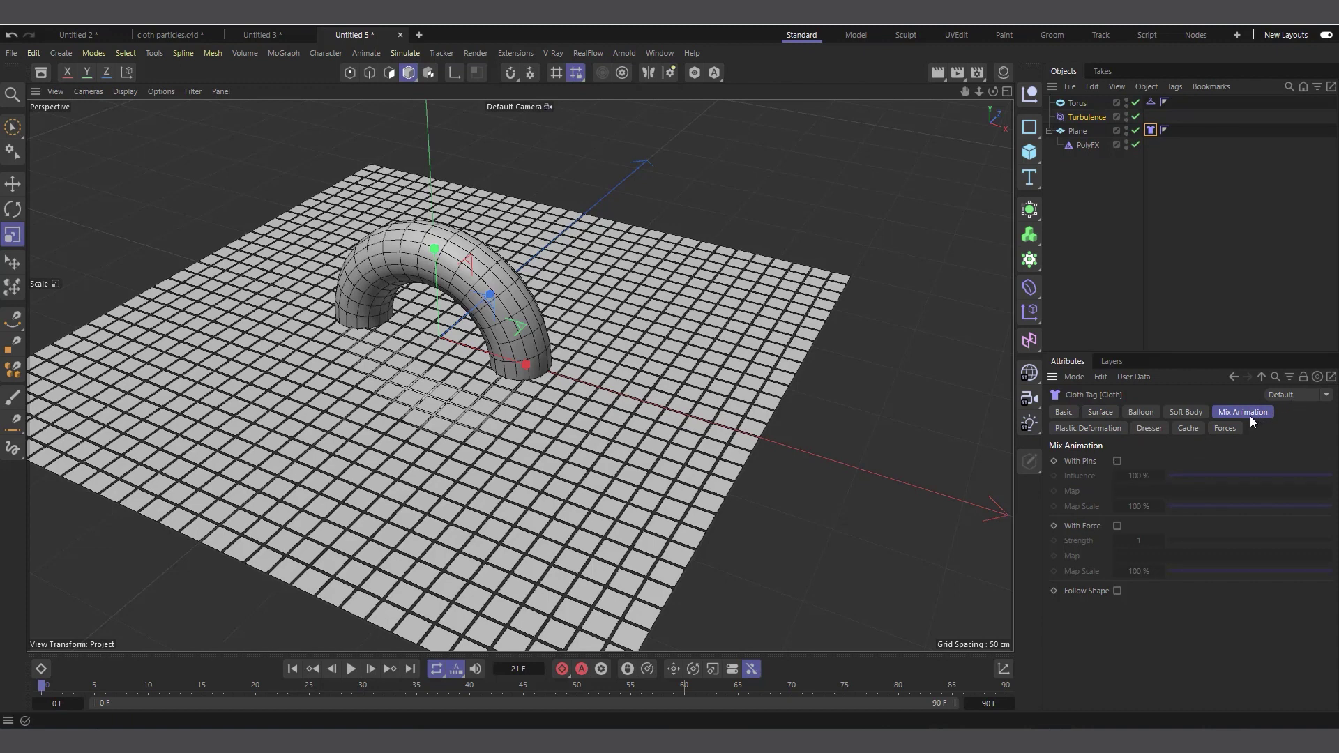
click(1117, 462)
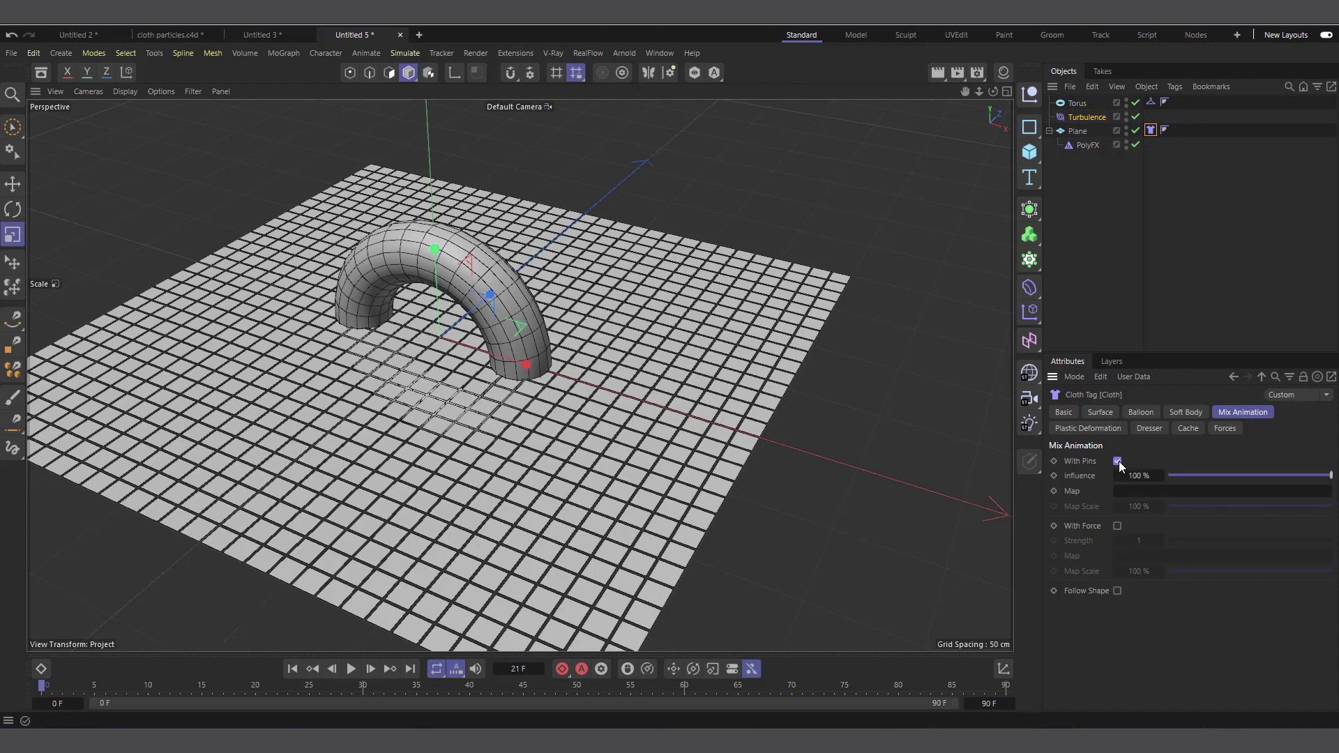
click(355, 670)
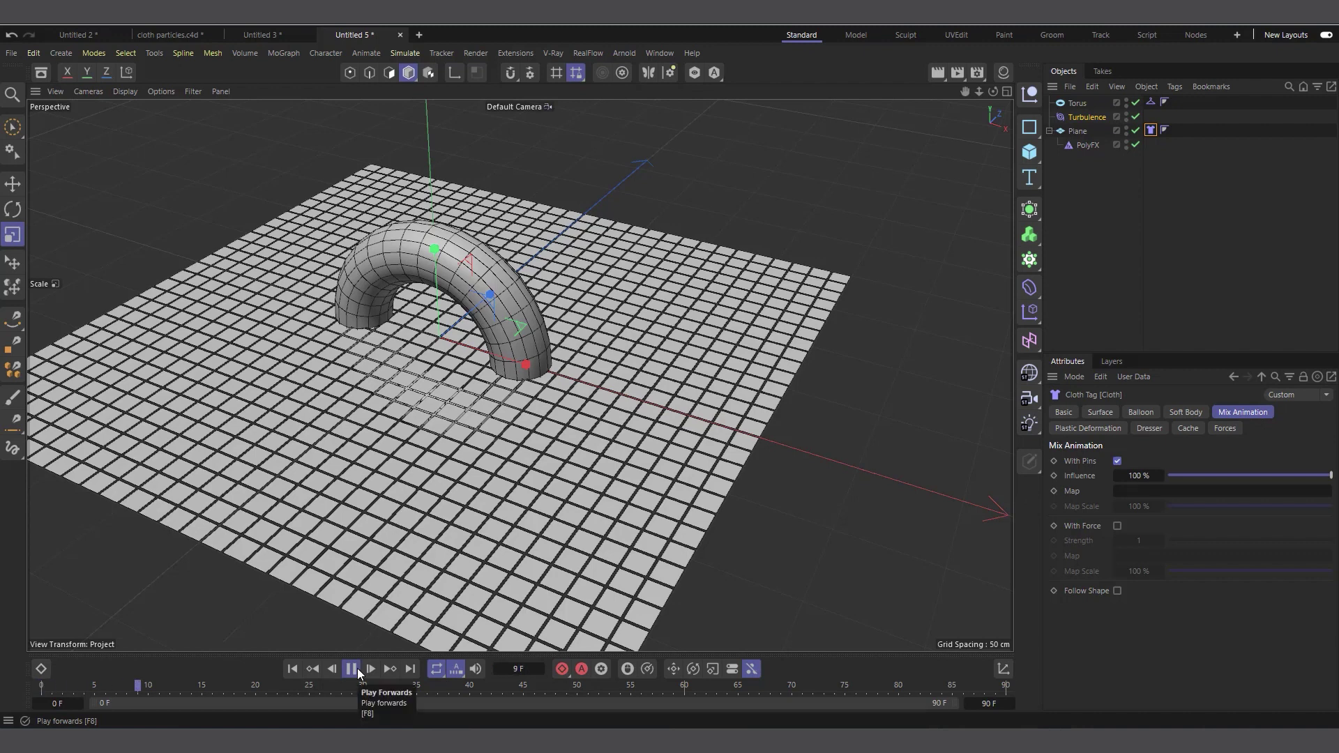
click(353, 670)
click(313, 672)
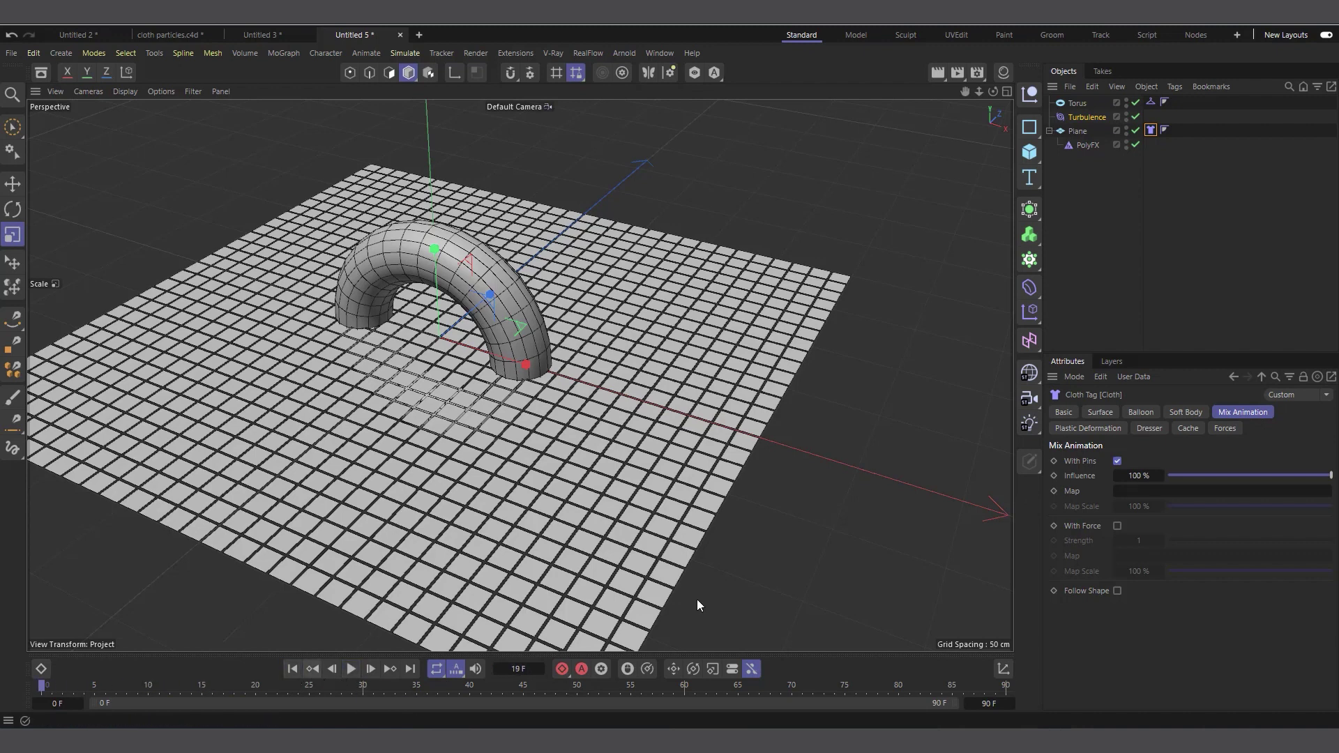
- Set the cloth pin influence to 6 % and preview the simulation before returning to the start
scroll(541, 263, down, 3)
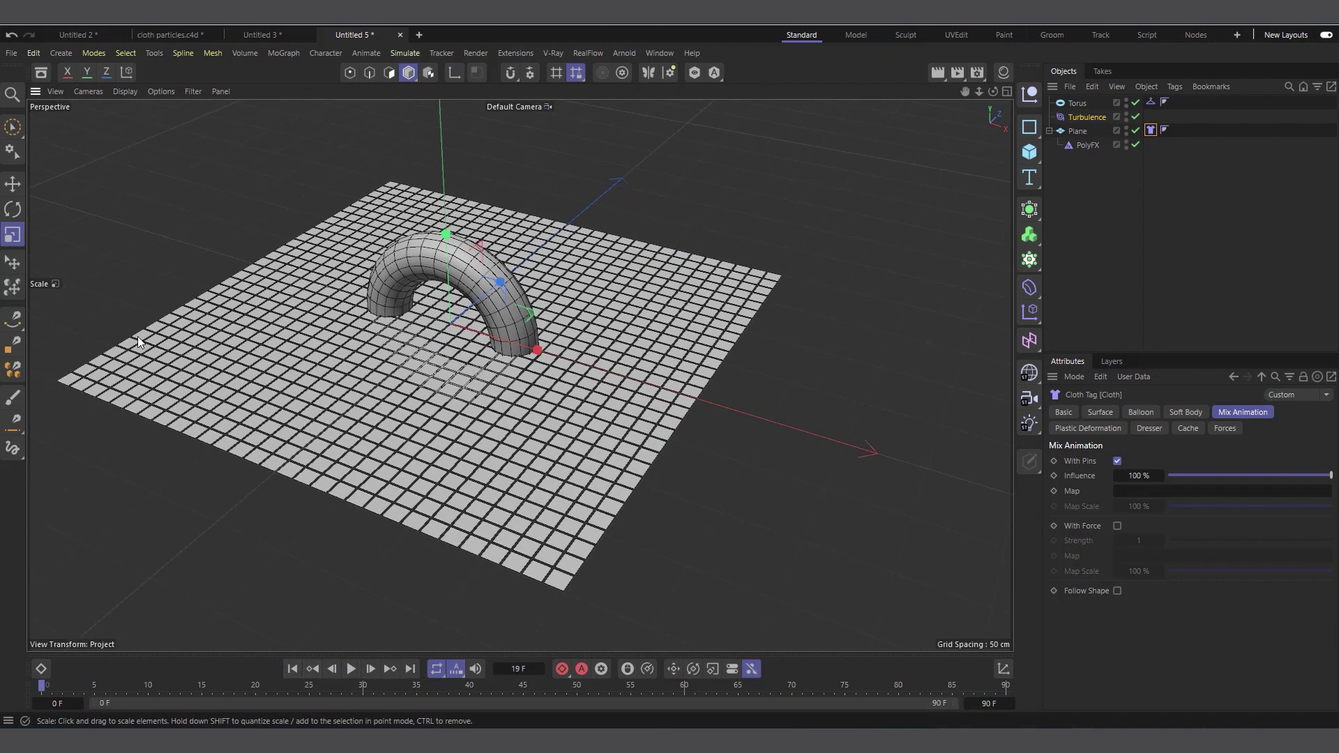
scroll(126, 357, up, 2)
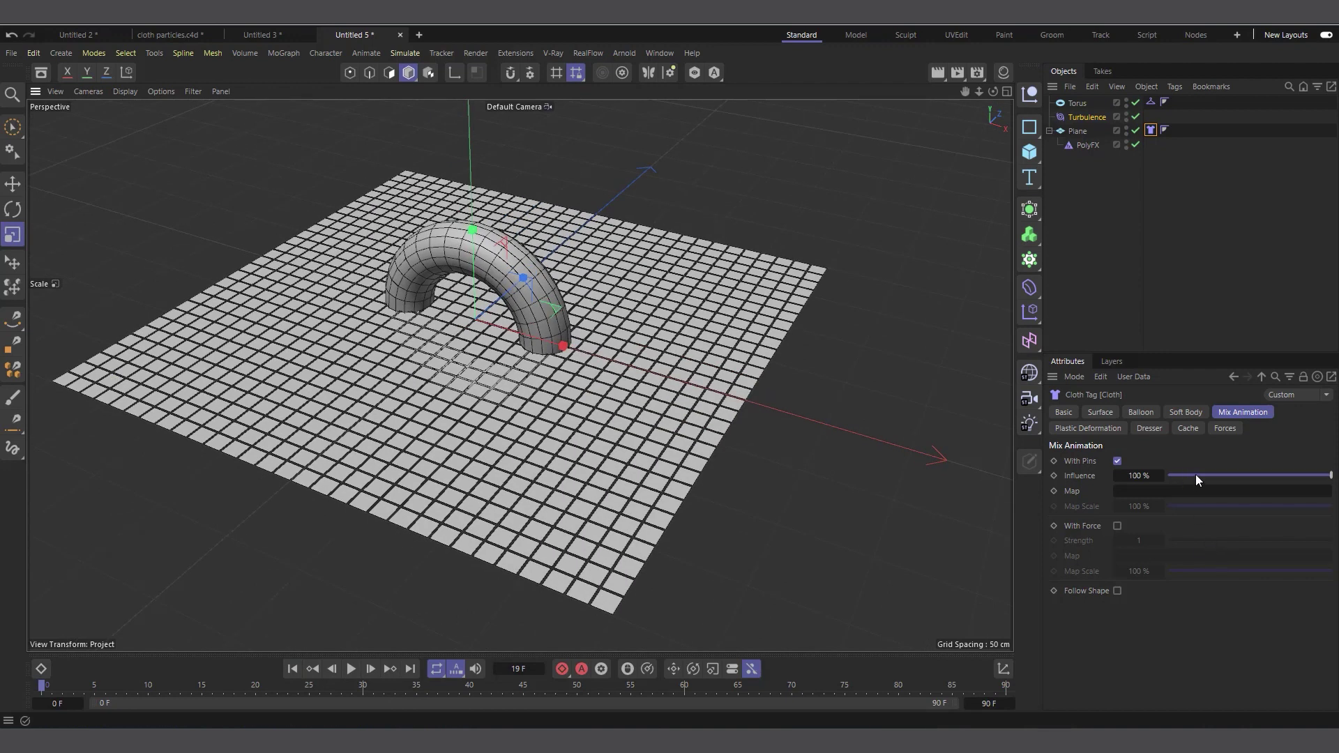
drag(1196, 476, 1182, 478)
click(351, 669)
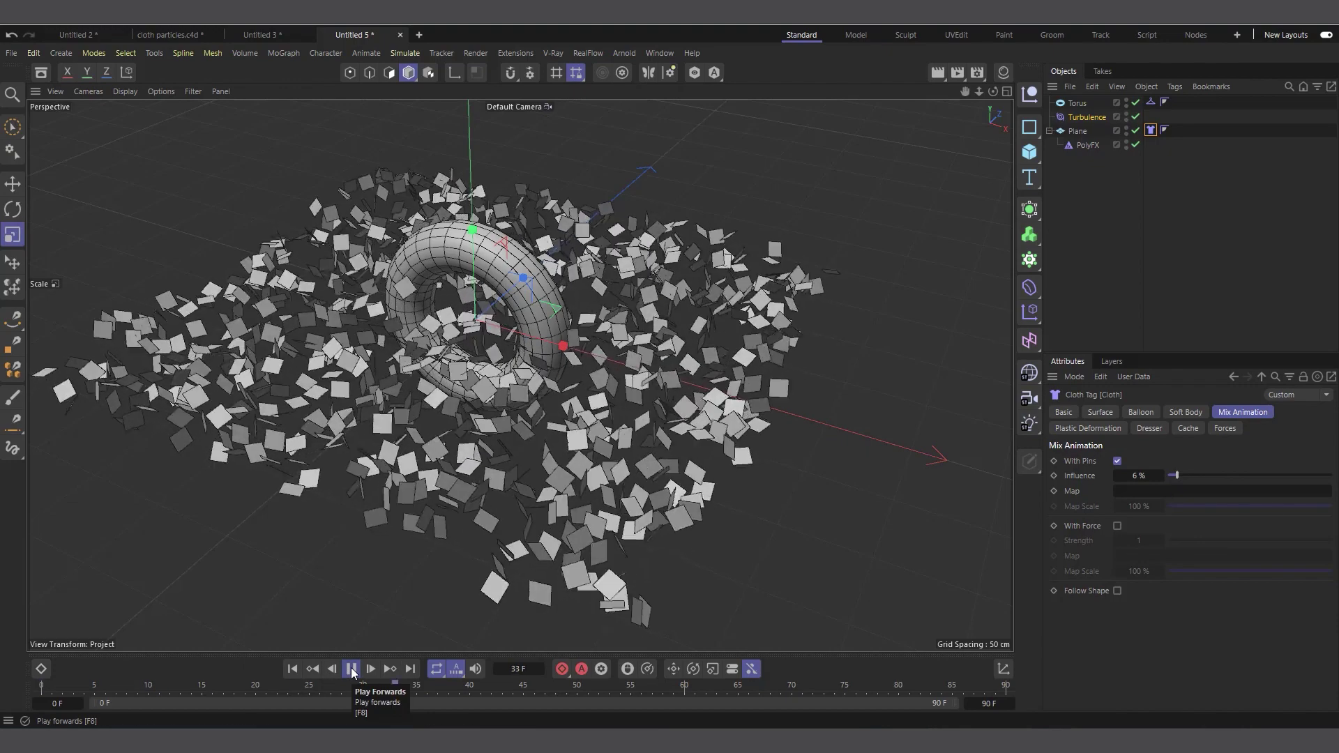
click(351, 669)
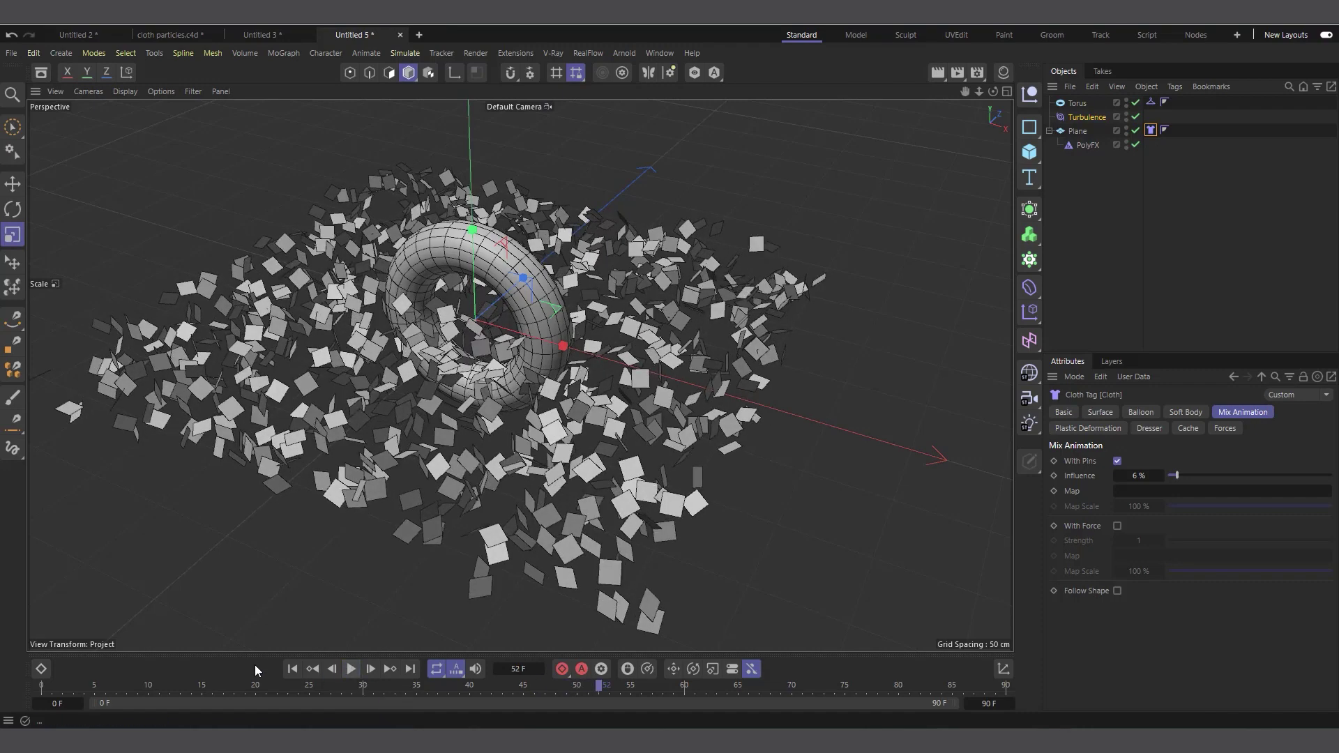
click(293, 670)
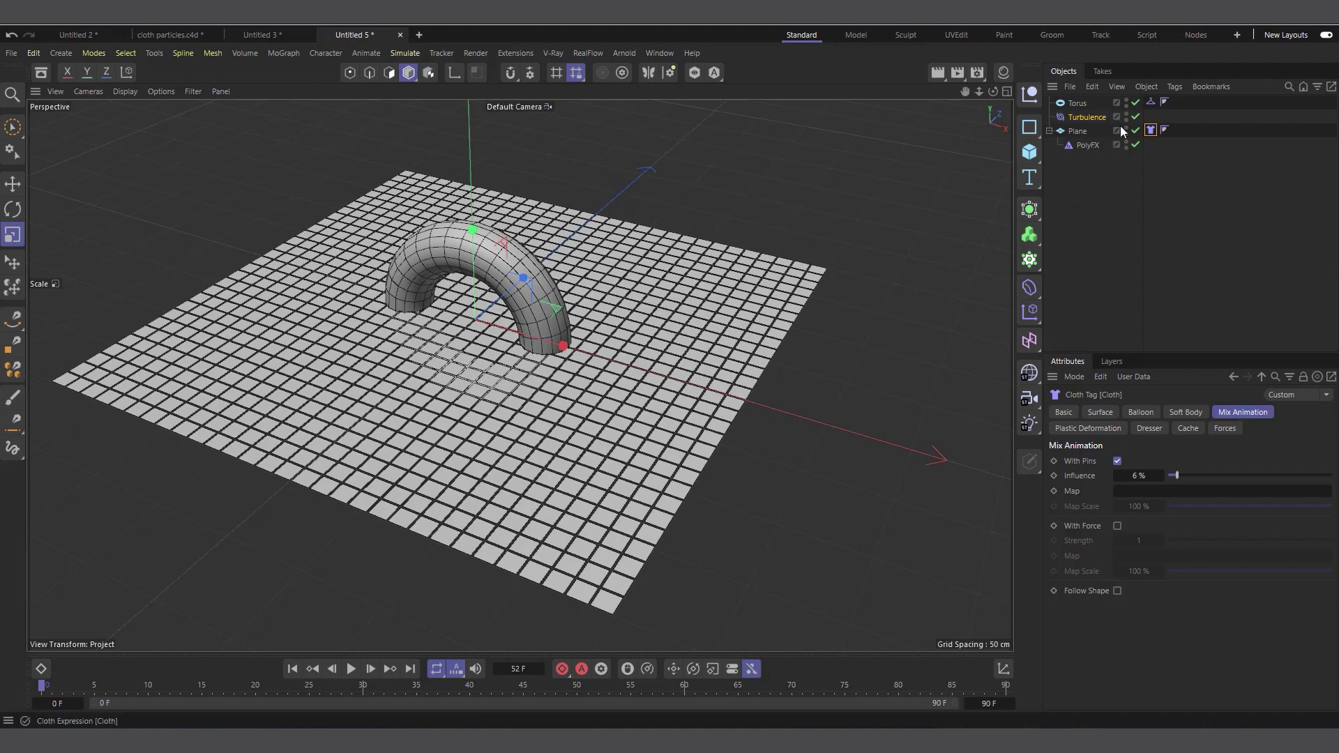
- Set the Turbulence scale to 27.4 % and start playing the simulation
click(1085, 116)
drag(1188, 464, 1196, 461)
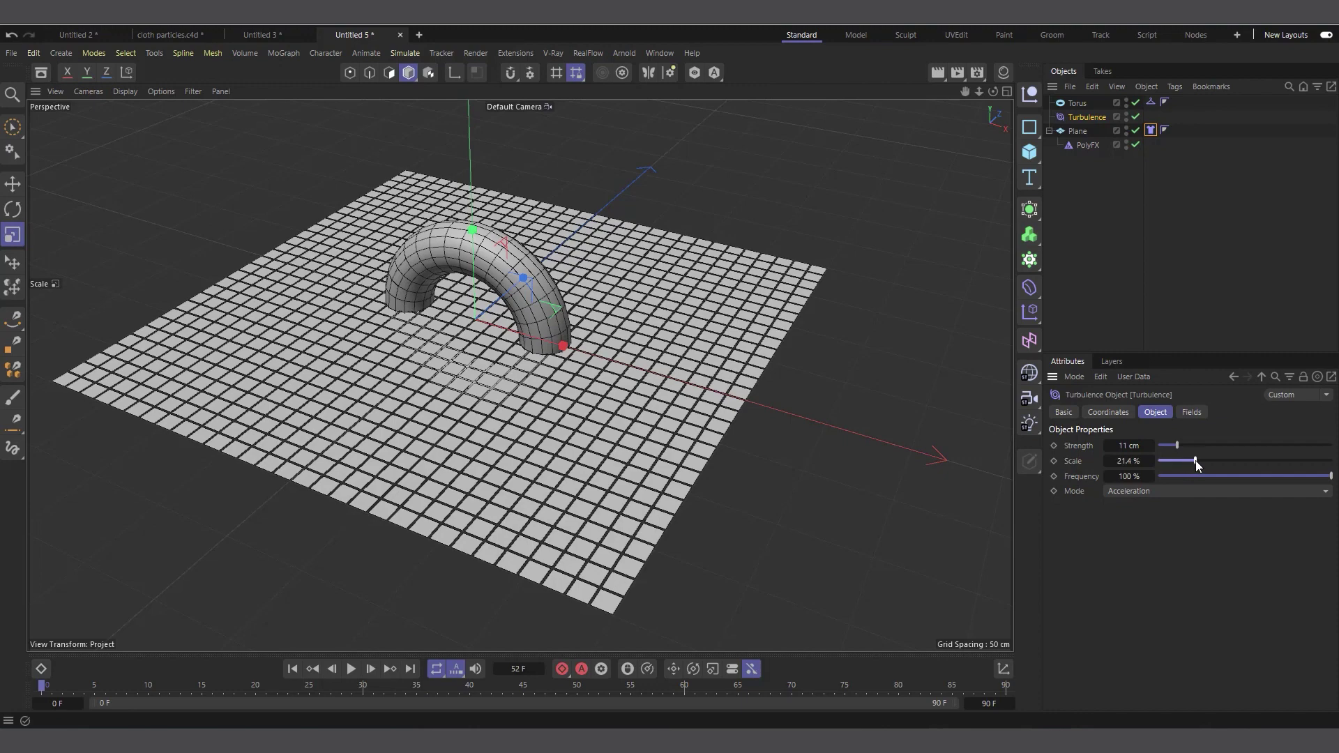
click(352, 669)
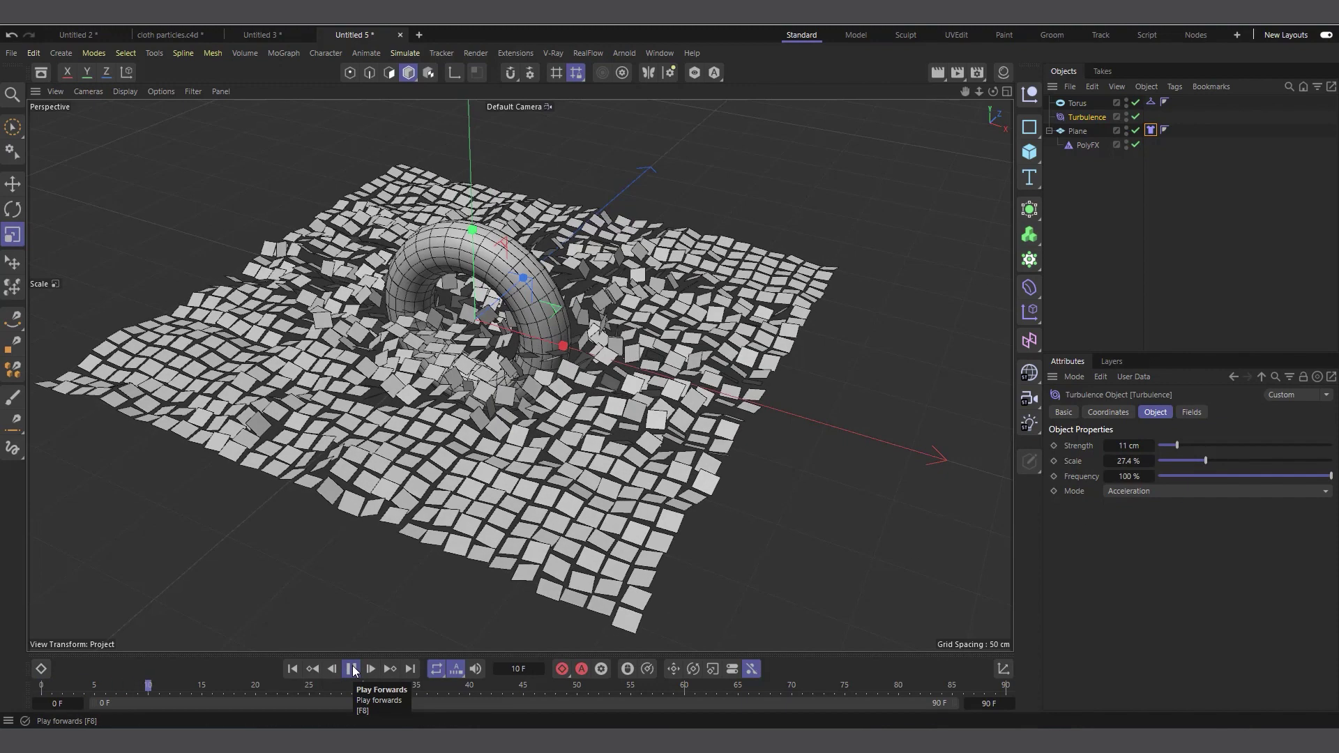
- Move the torus slightly through the floating plane pieces during playback, stop the simulation, and rewind to the start
click(1080, 103)
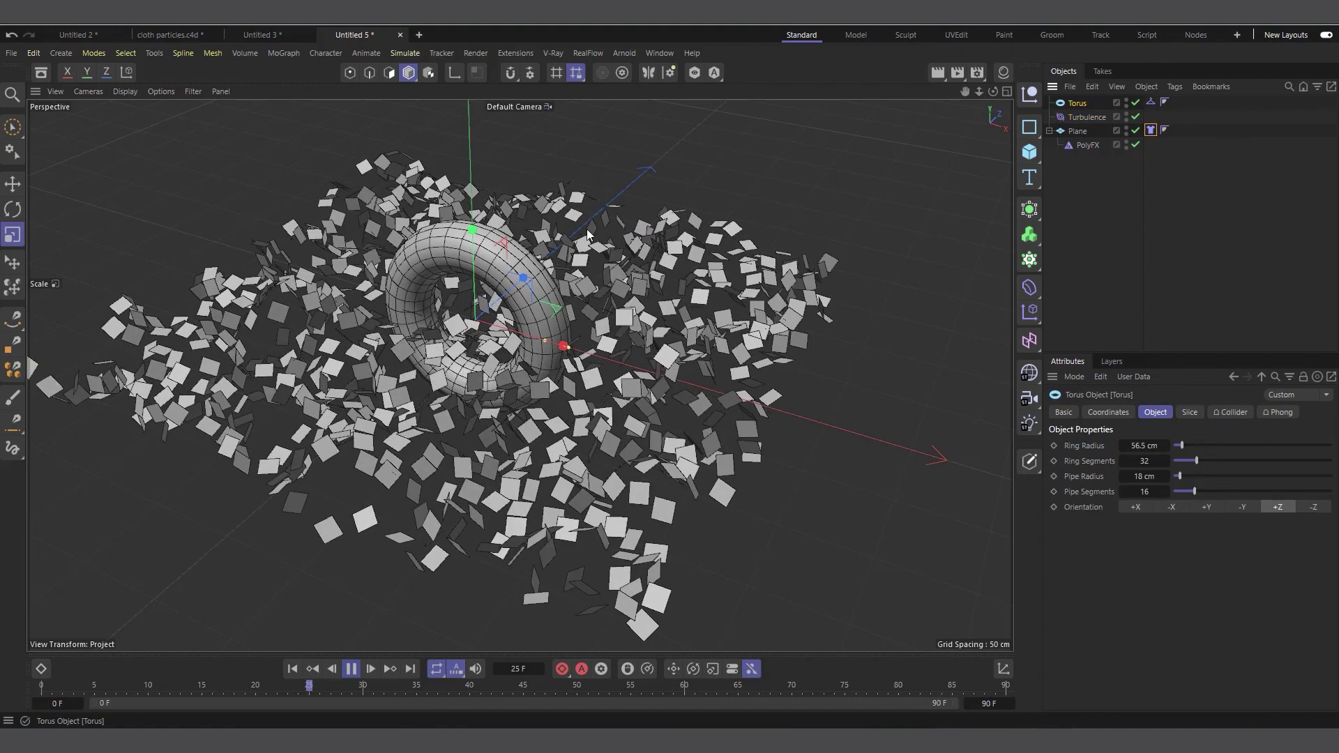
key(e)
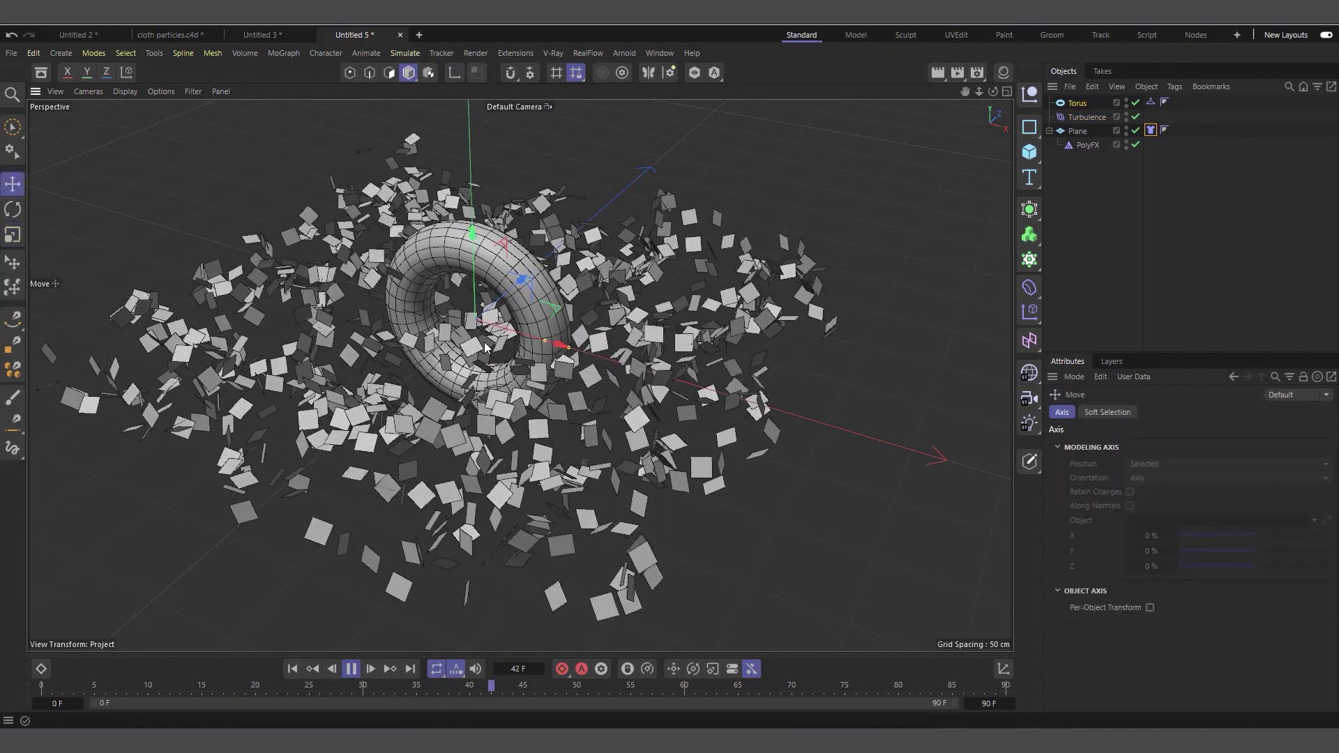
mouse_move(467, 328)
mouse_down()
mouse_move(447, 310)
mouse_move(317, 307)
mouse_move(488, 409)
mouse_move(596, 410)
mouse_move(662, 366)
mouse_move(600, 279)
mouse_move(502, 296)
mouse_move(326, 466)
mouse_move(447, 513)
mouse_move(551, 488)
mouse_move(613, 362)
mouse_move(255, 418)
mouse_move(554, 447)
mouse_move(707, 339)
mouse_move(740, 230)
mouse_move(418, 258)
mouse_move(251, 446)
mouse_move(548, 488)
mouse_move(600, 467)
mouse_move(586, 408)
mouse_move(530, 318)
mouse_move(481, 317)
mouse_up()
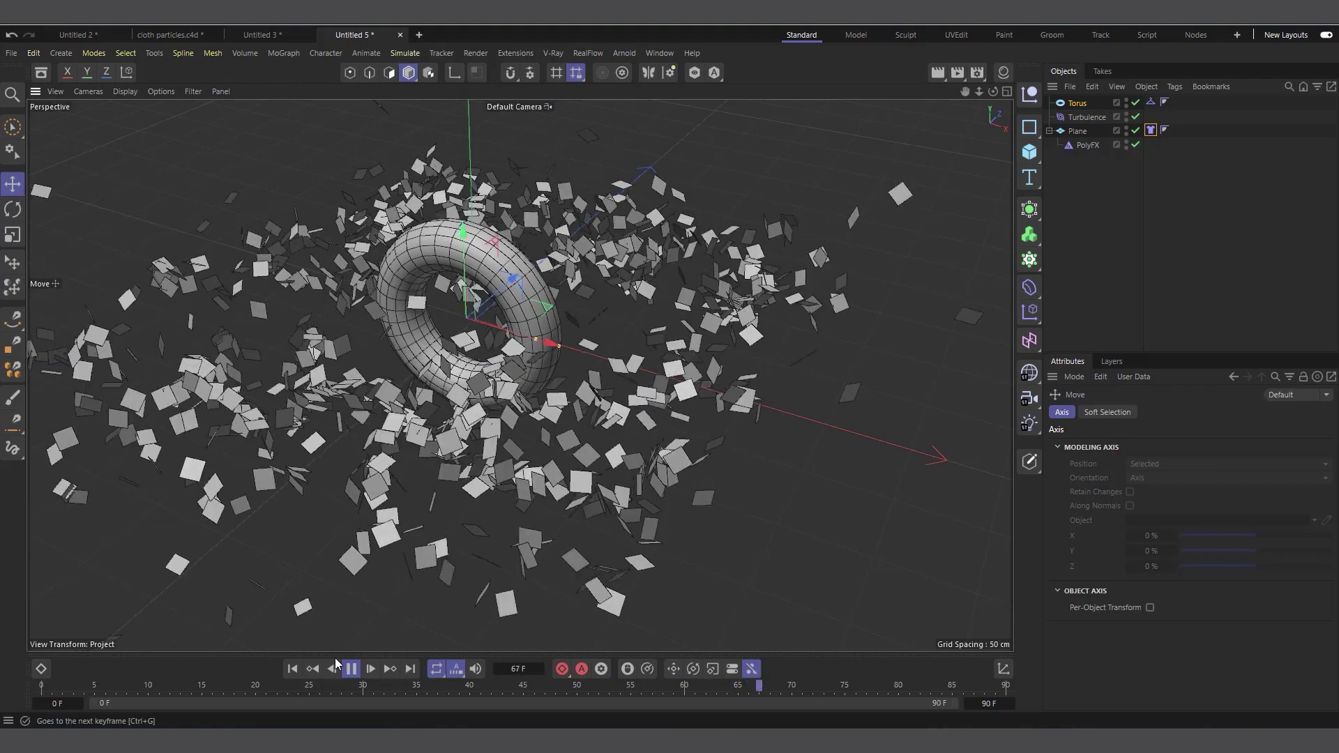
click(352, 669)
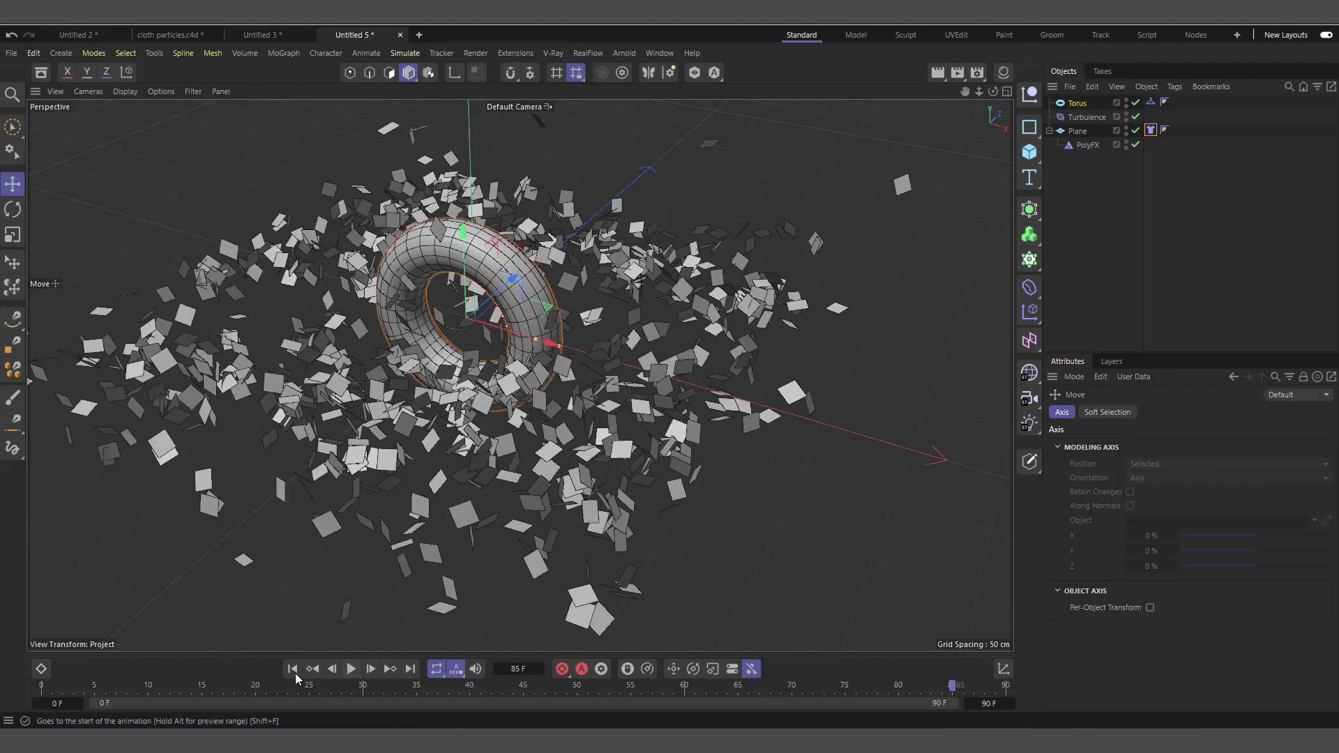
click(293, 669)
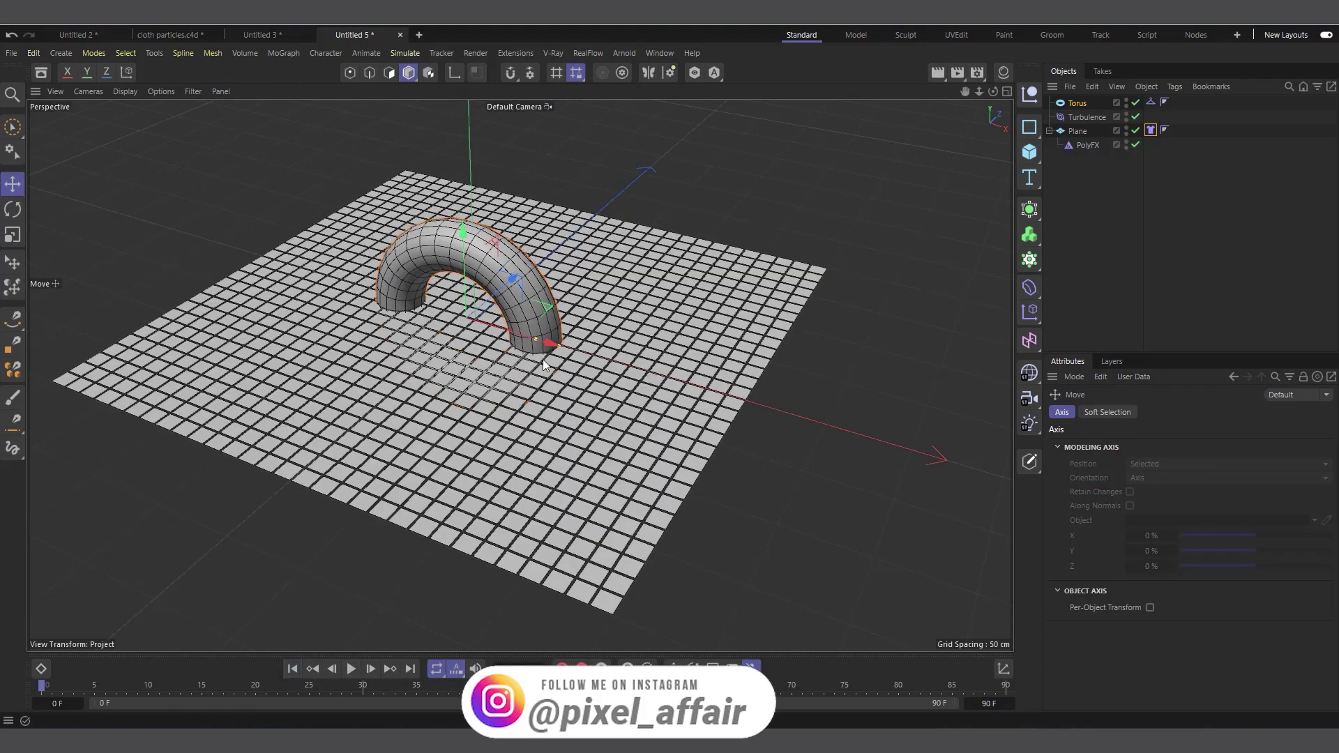
- Switch to the cloth particles.c4d project, review its objects and play its torus animation, and return to the Untitled 5 scene
click(184, 34)
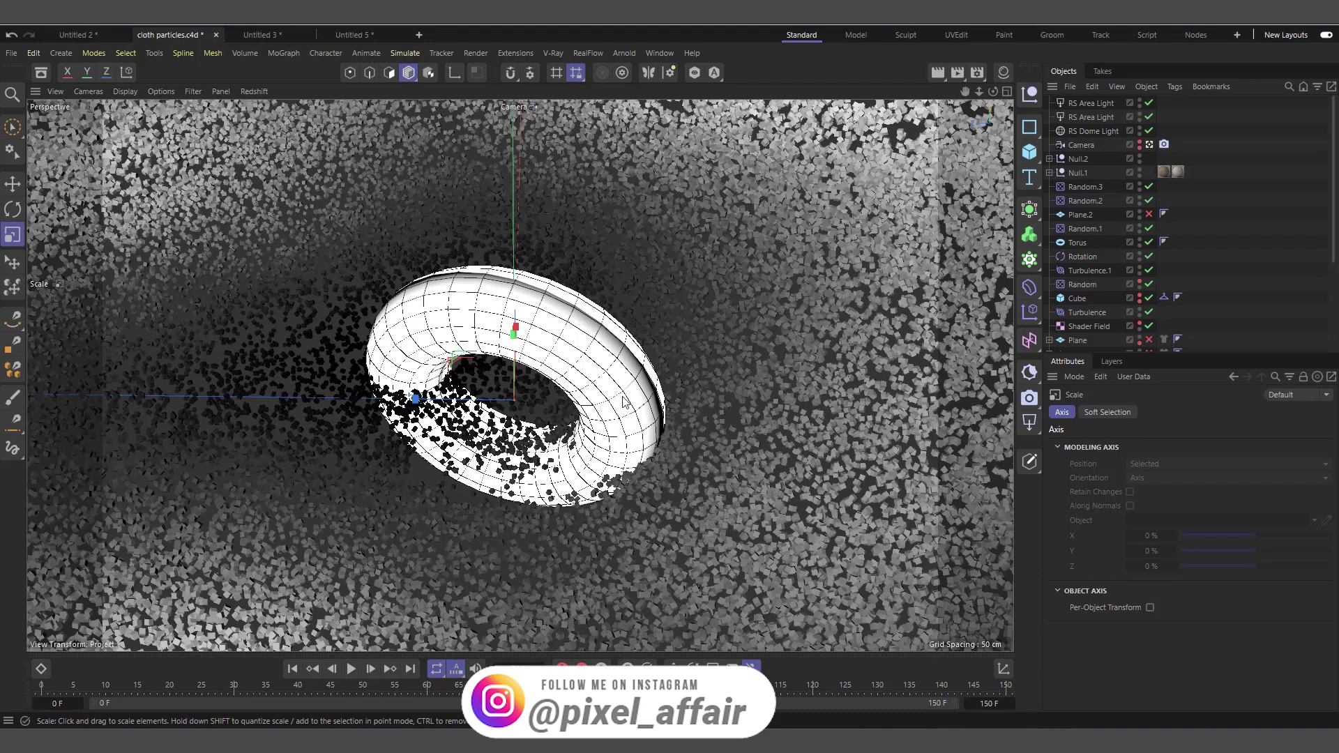
scroll(1070, 273, down, 5)
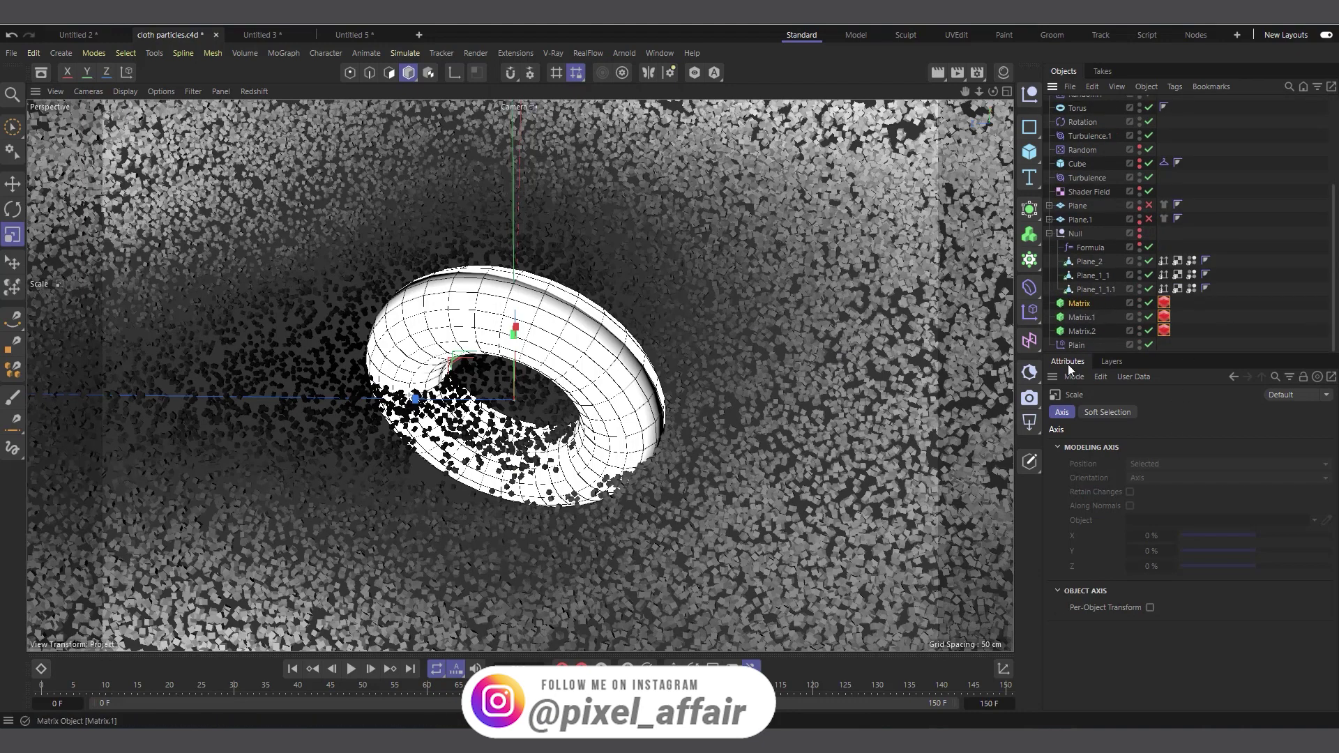
click(351, 669)
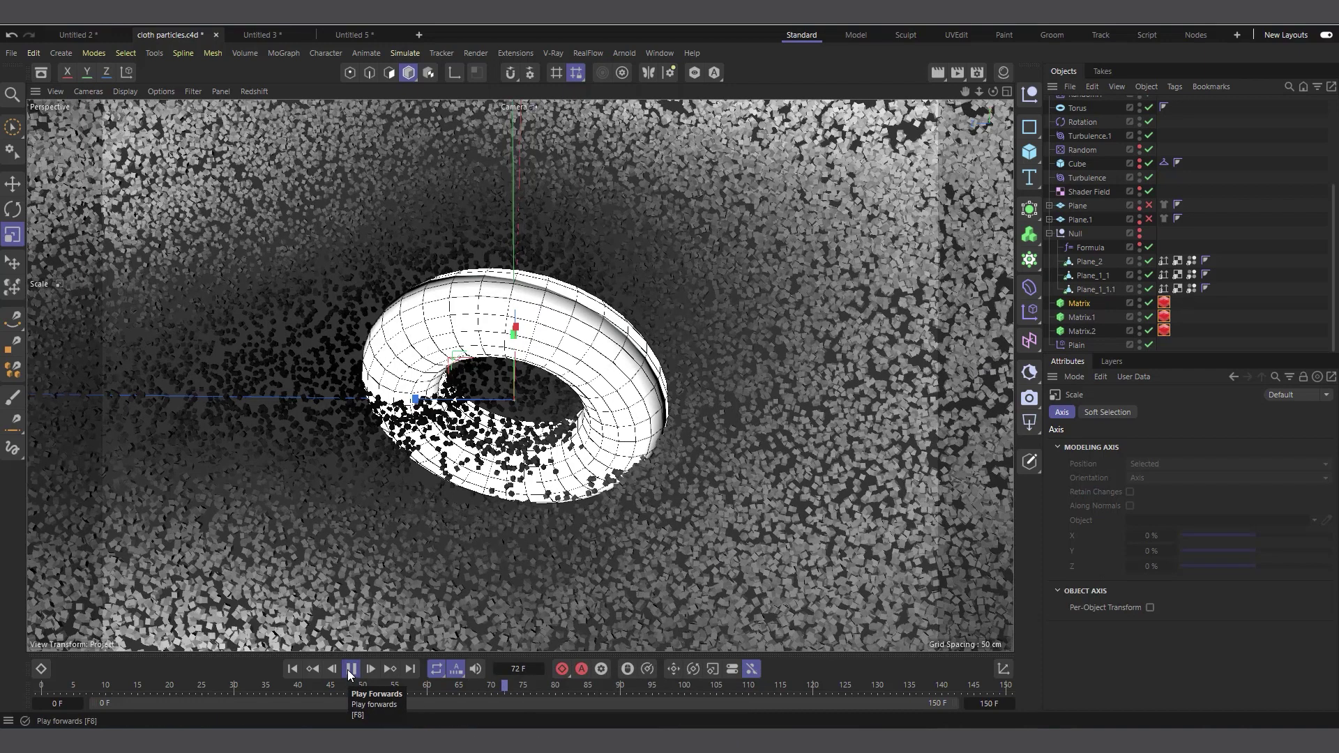
click(355, 36)
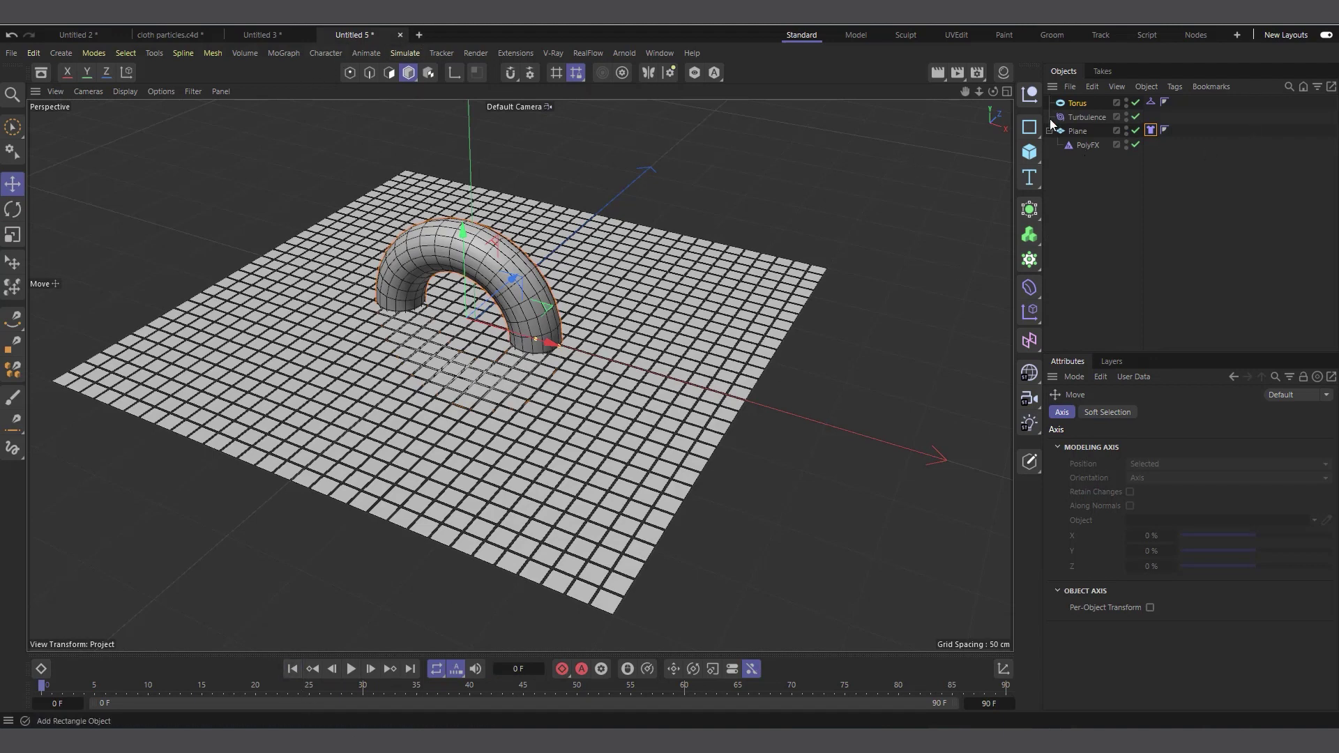
- Remove the plane and the torus from the scene, keeping only the Turbulence and PolyFX objects at the top level
click(1077, 132)
shift+click(1080, 146)
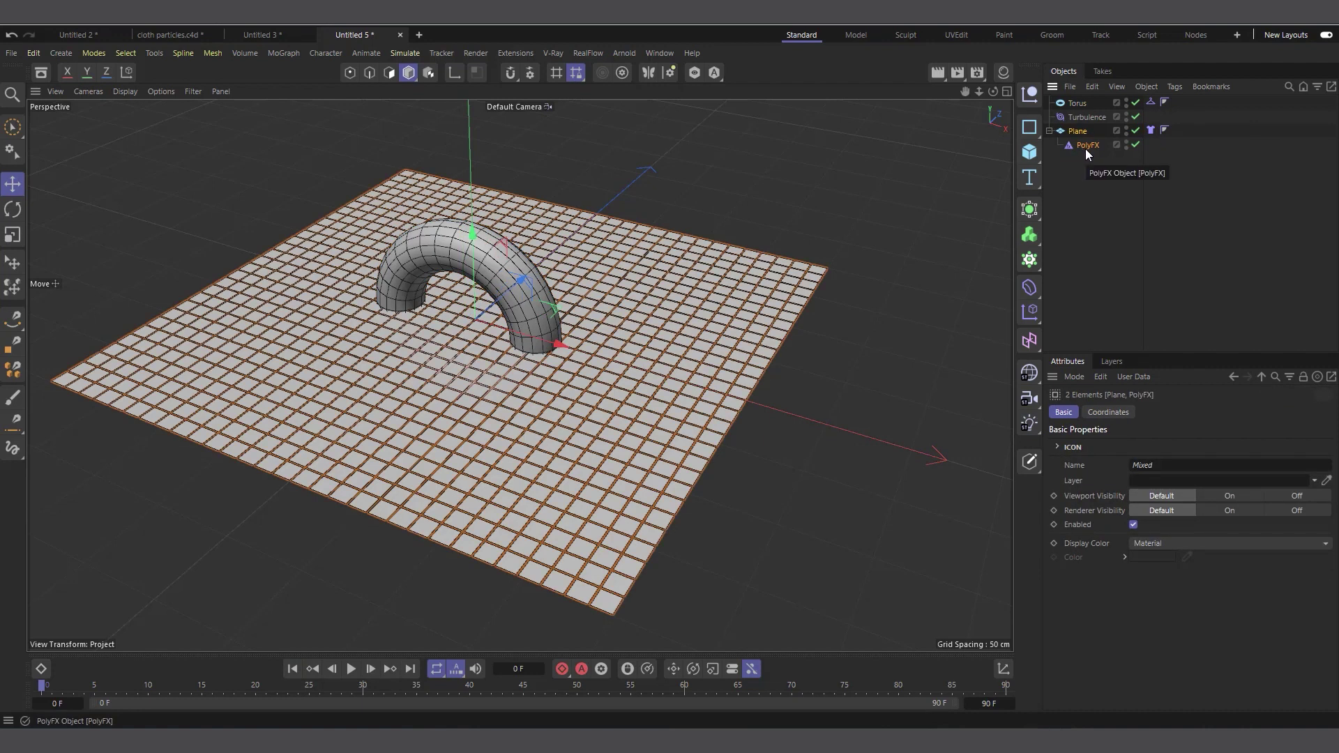
key(ctrl+z)
key(ctrl+z)
key(ctrl+z)
key(ctrl+z)
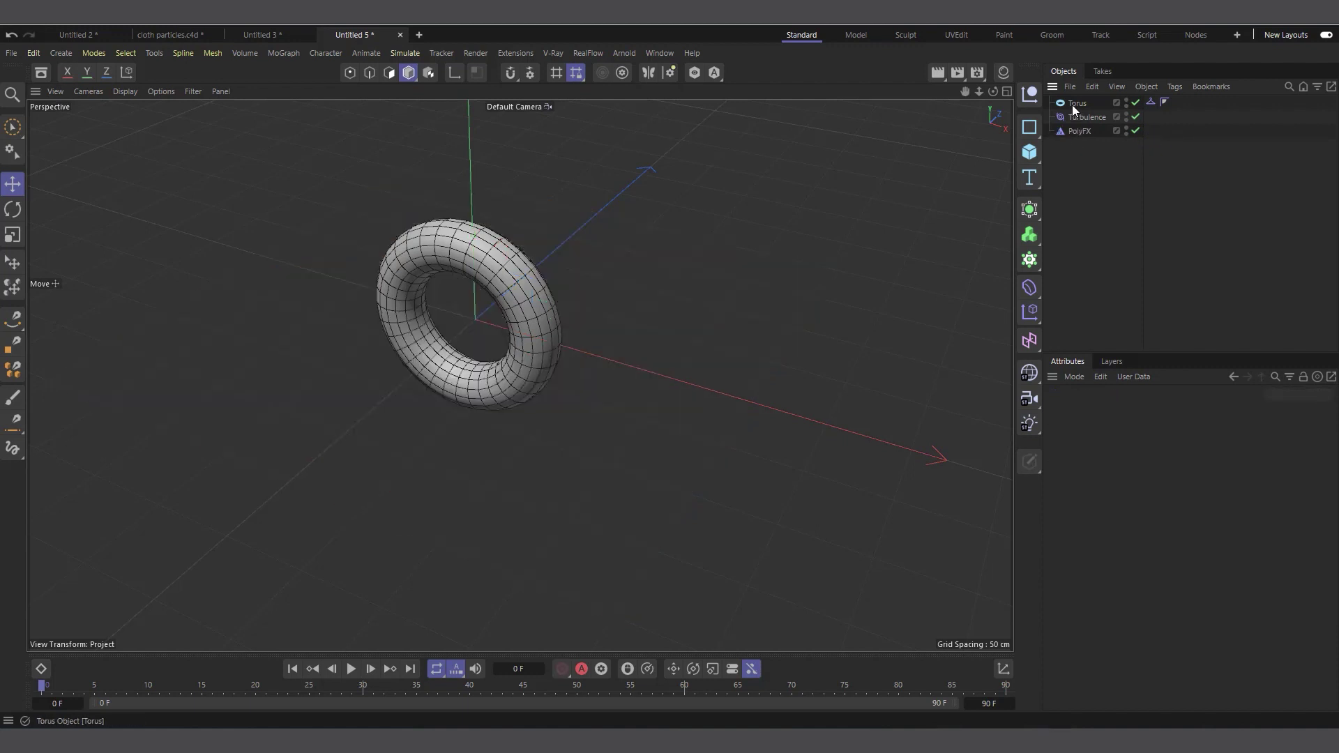
key(ctrl+z)
key(ctrl+z)
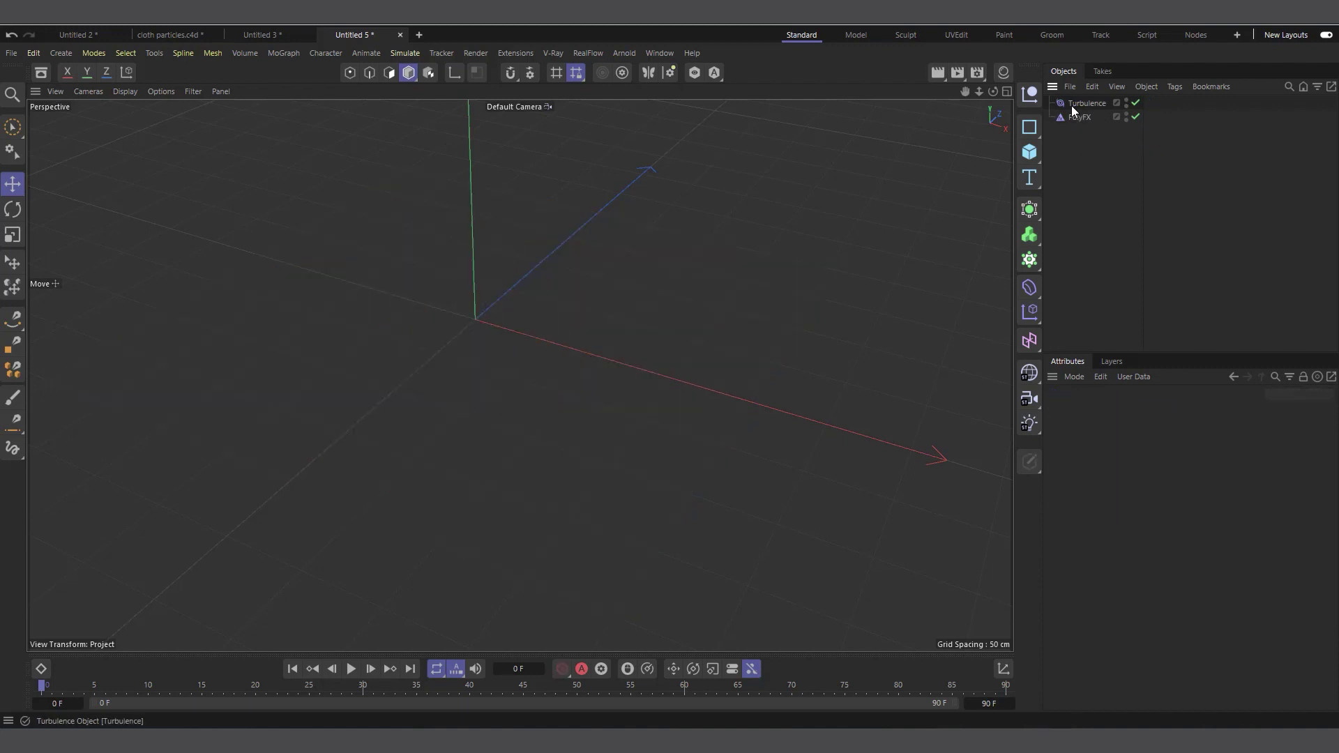
- Add a 3D Text object and set its alignment to Middle
click(1030, 177)
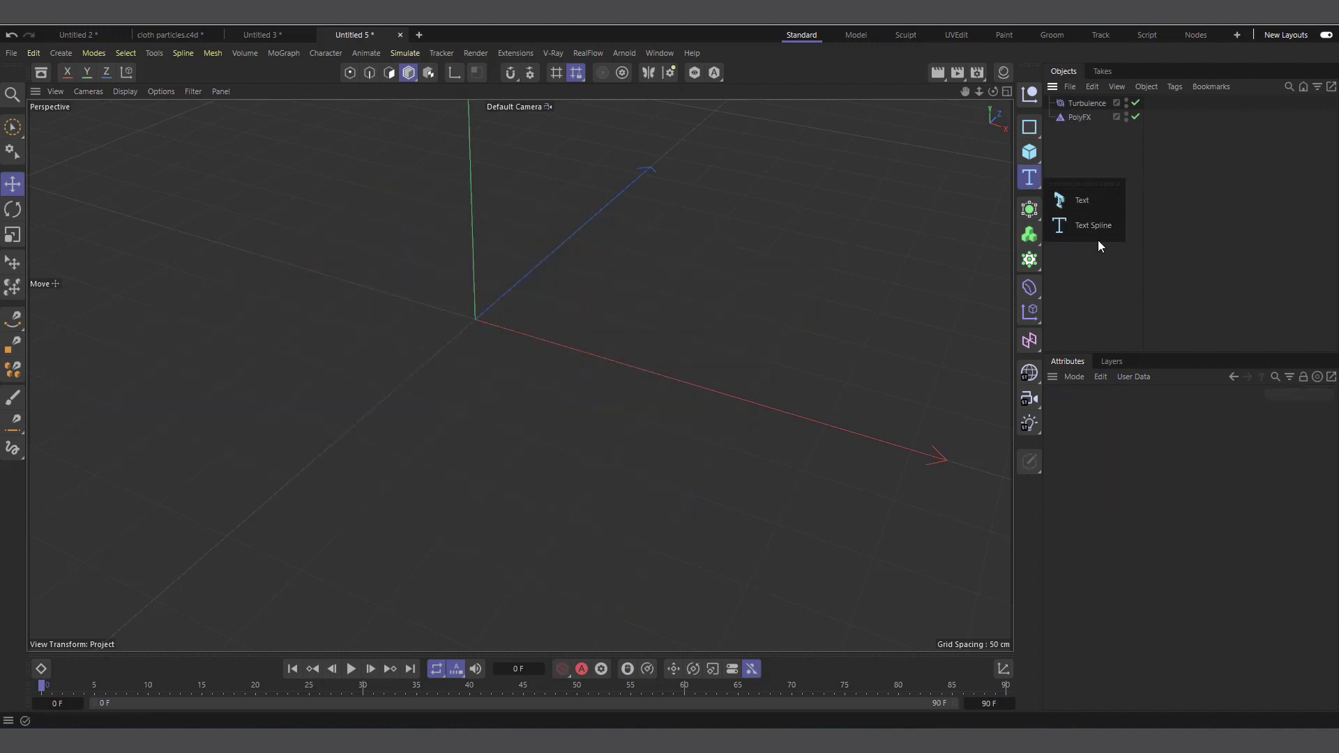
click(1090, 201)
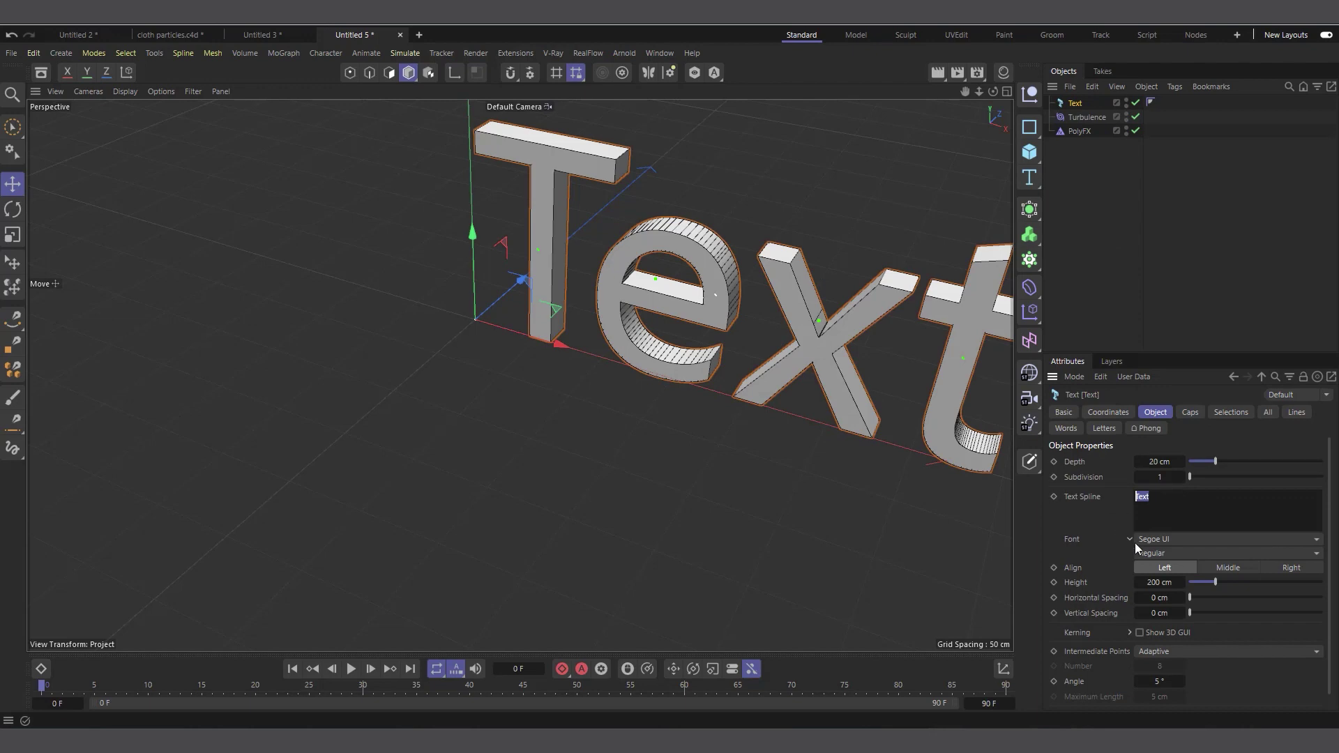
click(1234, 568)
scroll(520, 593, down, 3)
scroll(603, 357, up, 2)
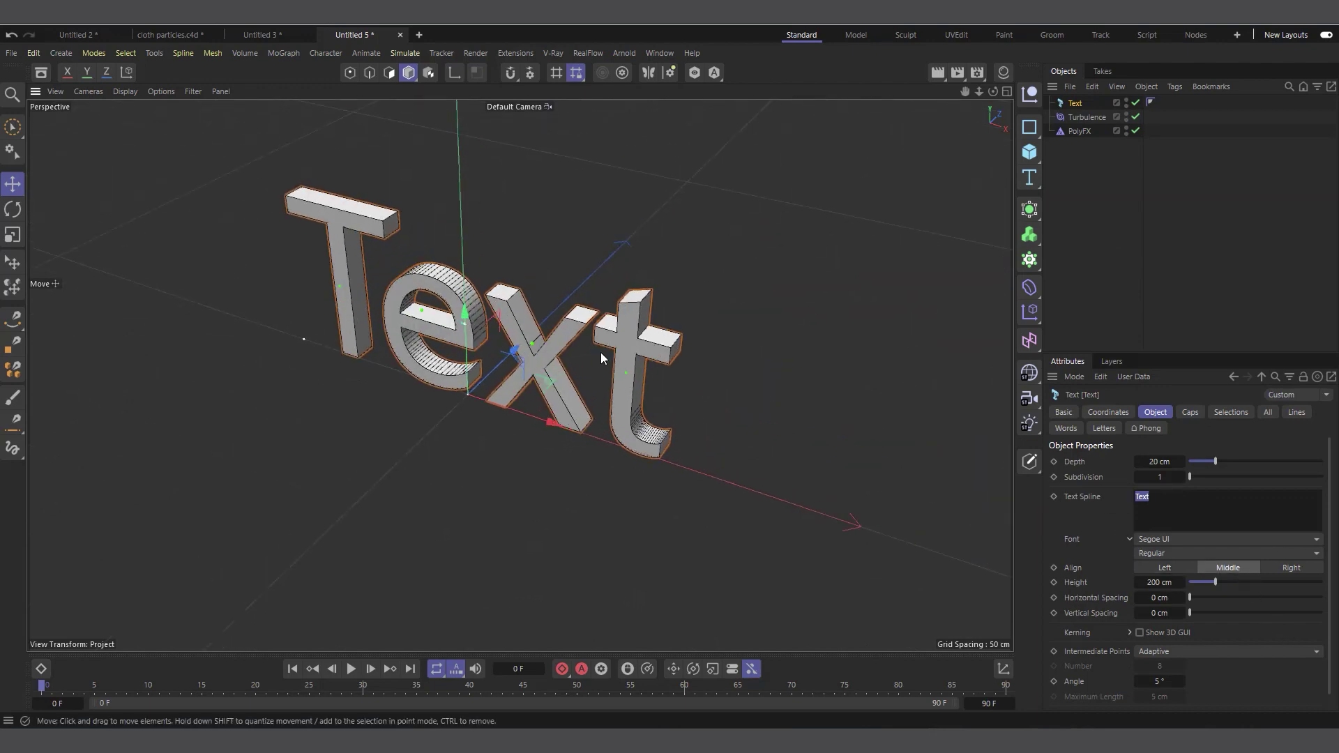
drag(993, 91, 515, 286)
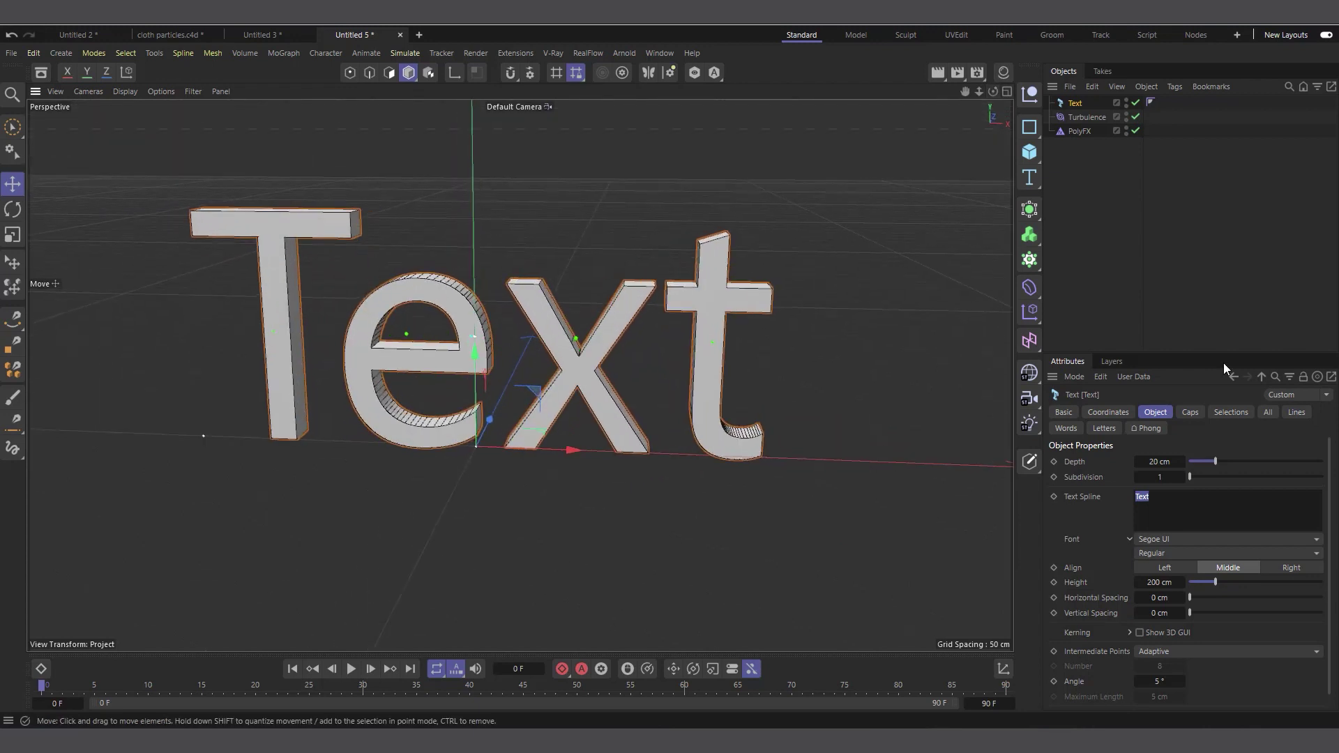
- Set the text's caps type to Regular Grid with a grid size of 5 cm
click(1188, 414)
click(1191, 676)
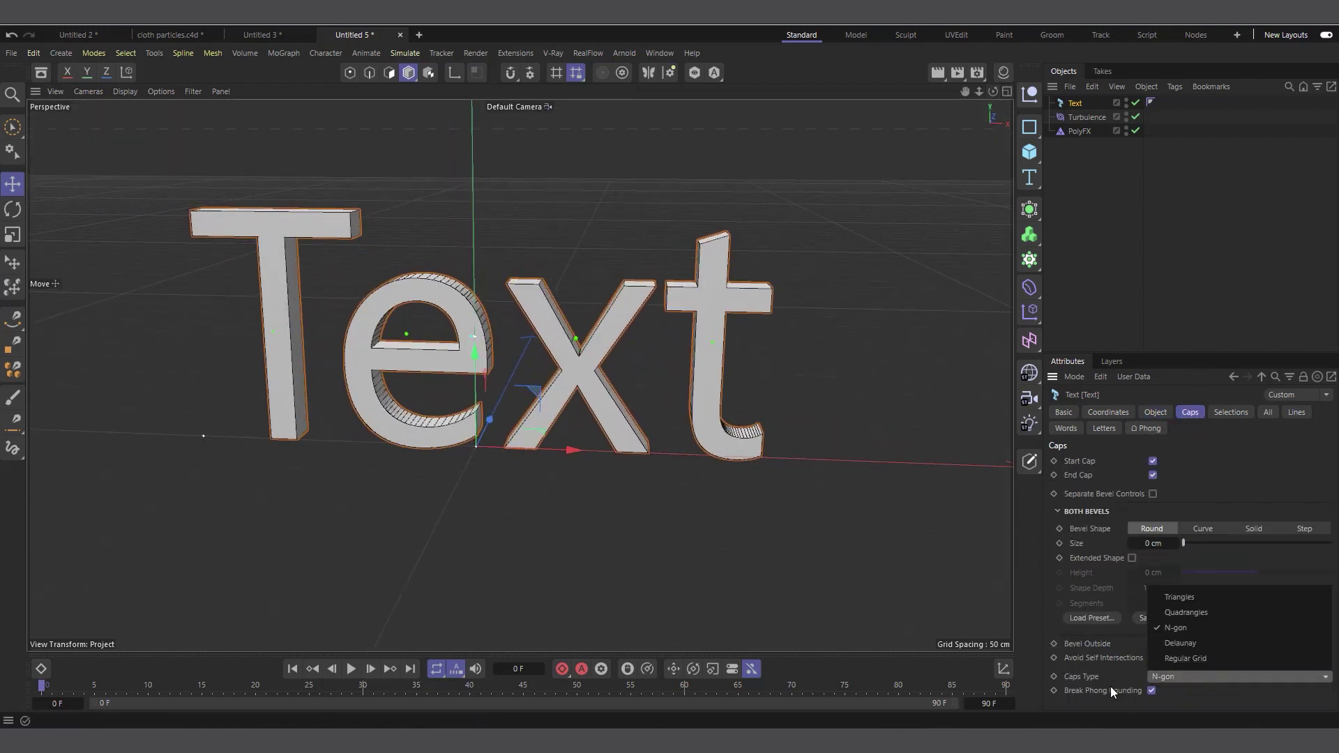
click(1208, 657)
scroll(1128, 679, down, 1)
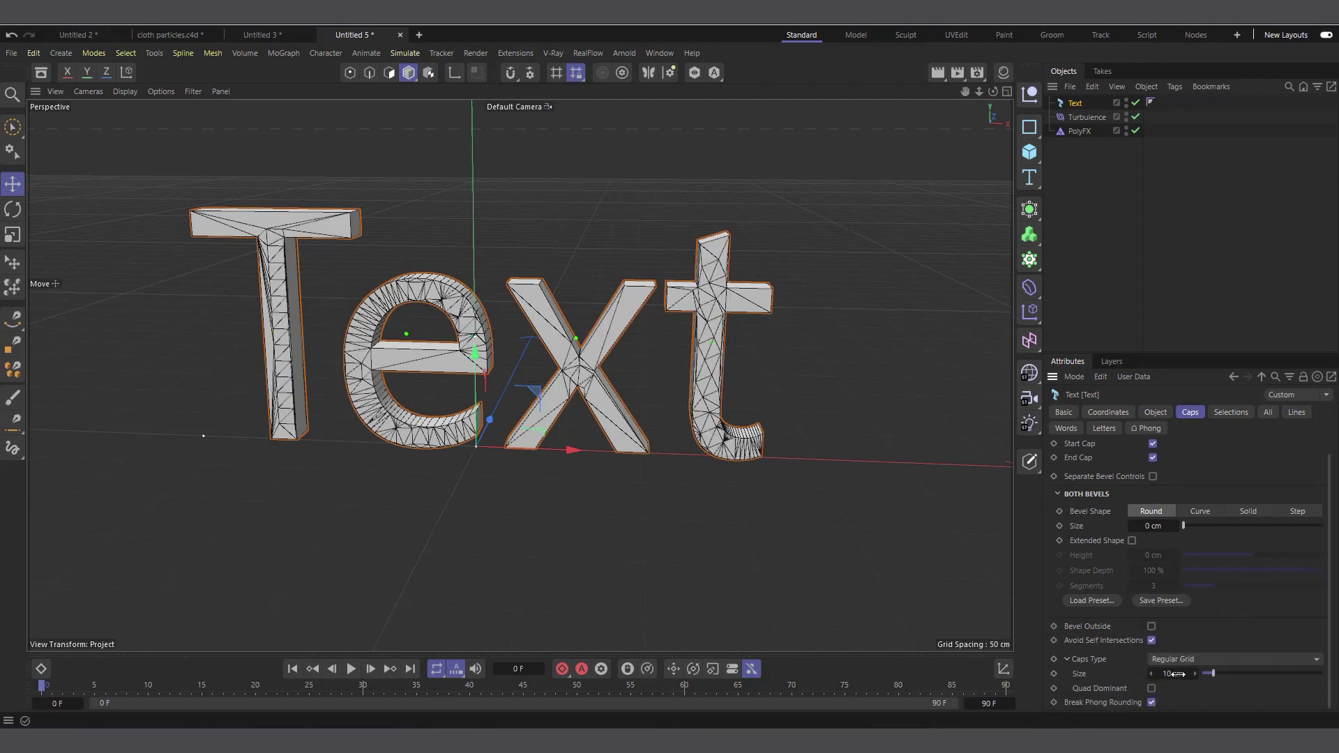
click(1176, 674)
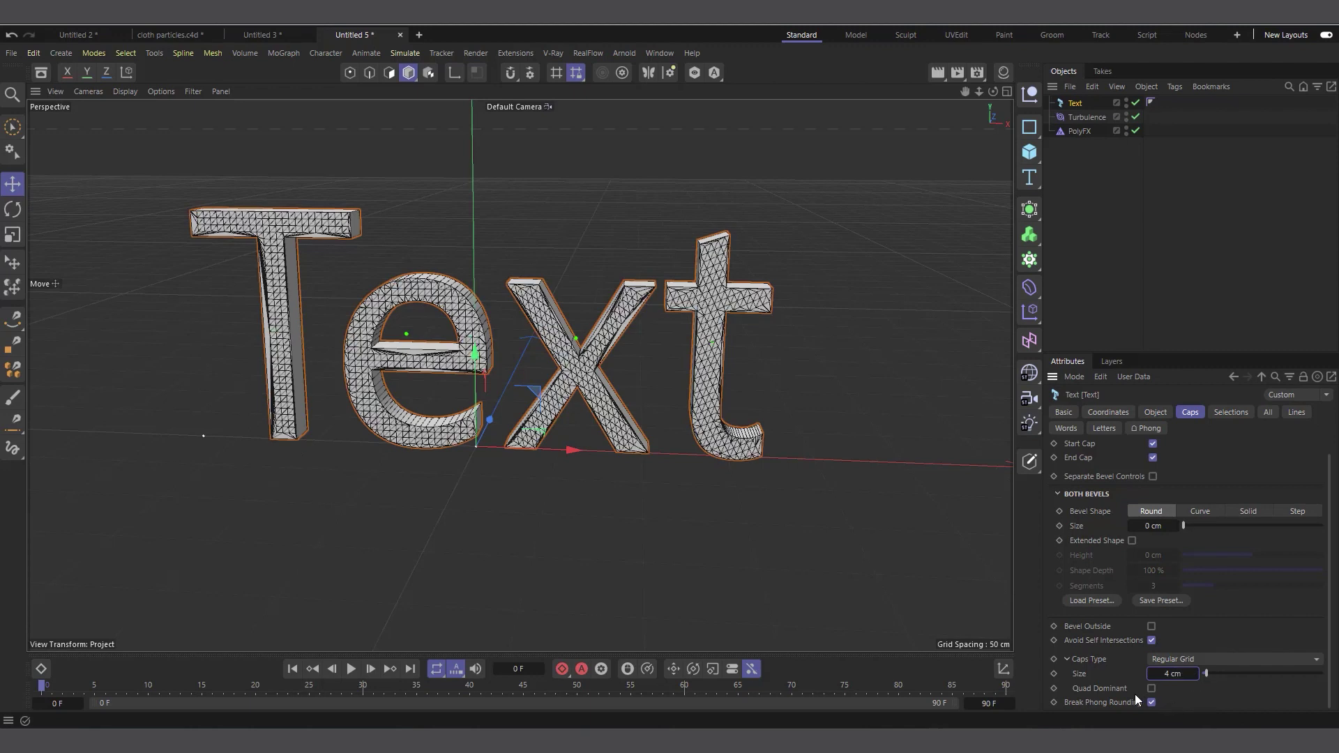
click(1178, 675)
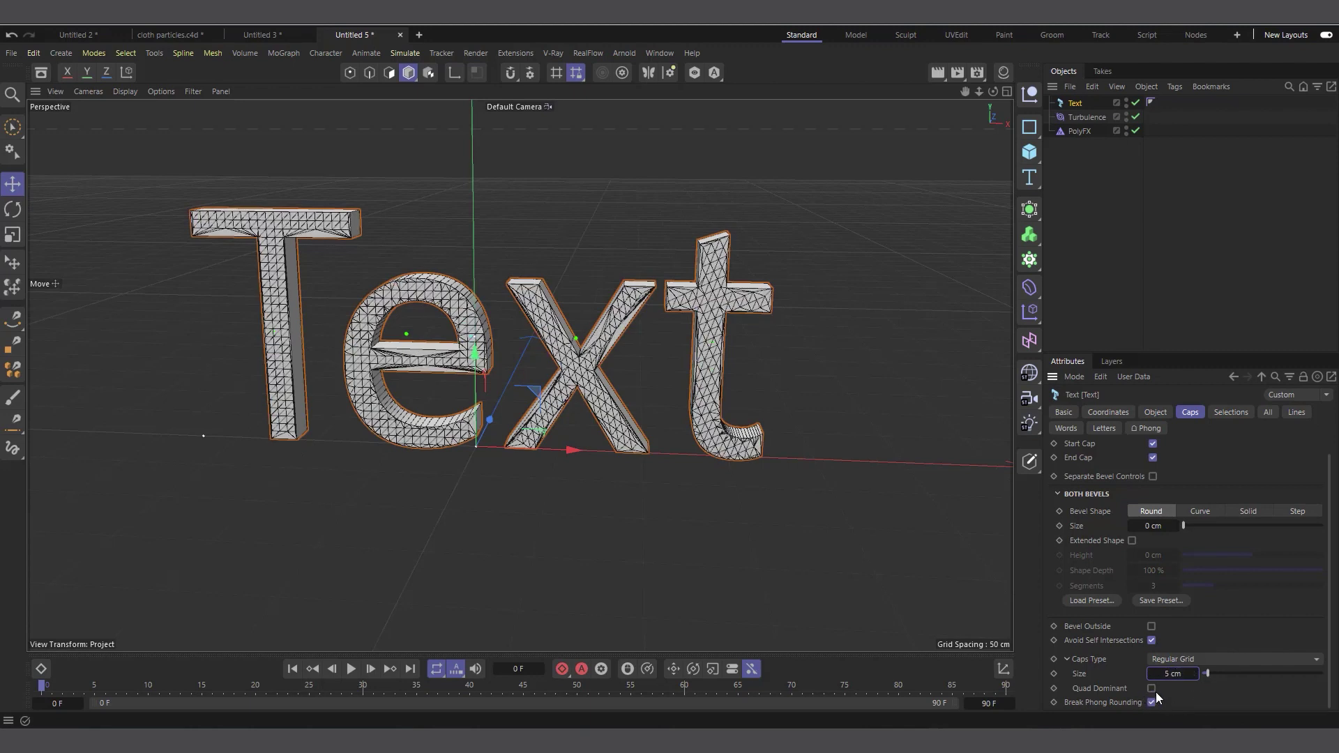
- Set the text's extrusion subdivision to 2 and its intermediate points to Subdivided
click(1155, 411)
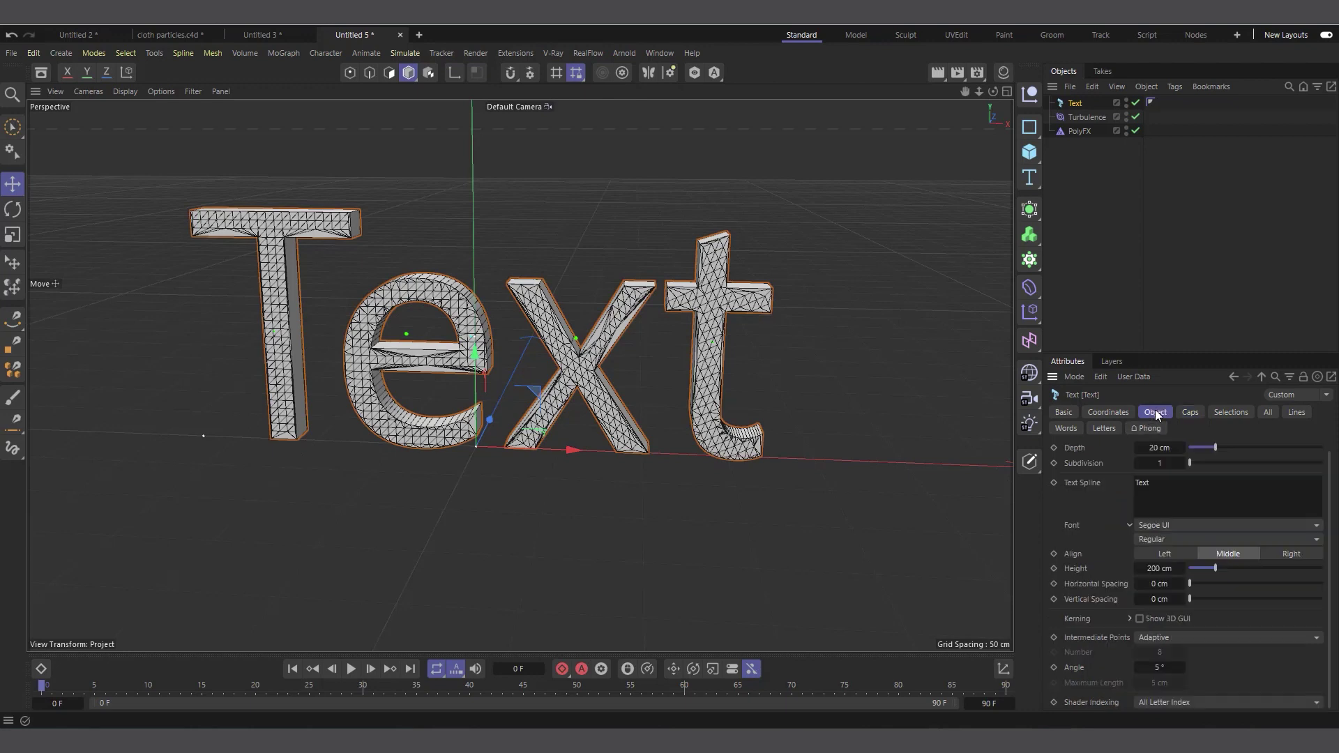
click(1181, 463)
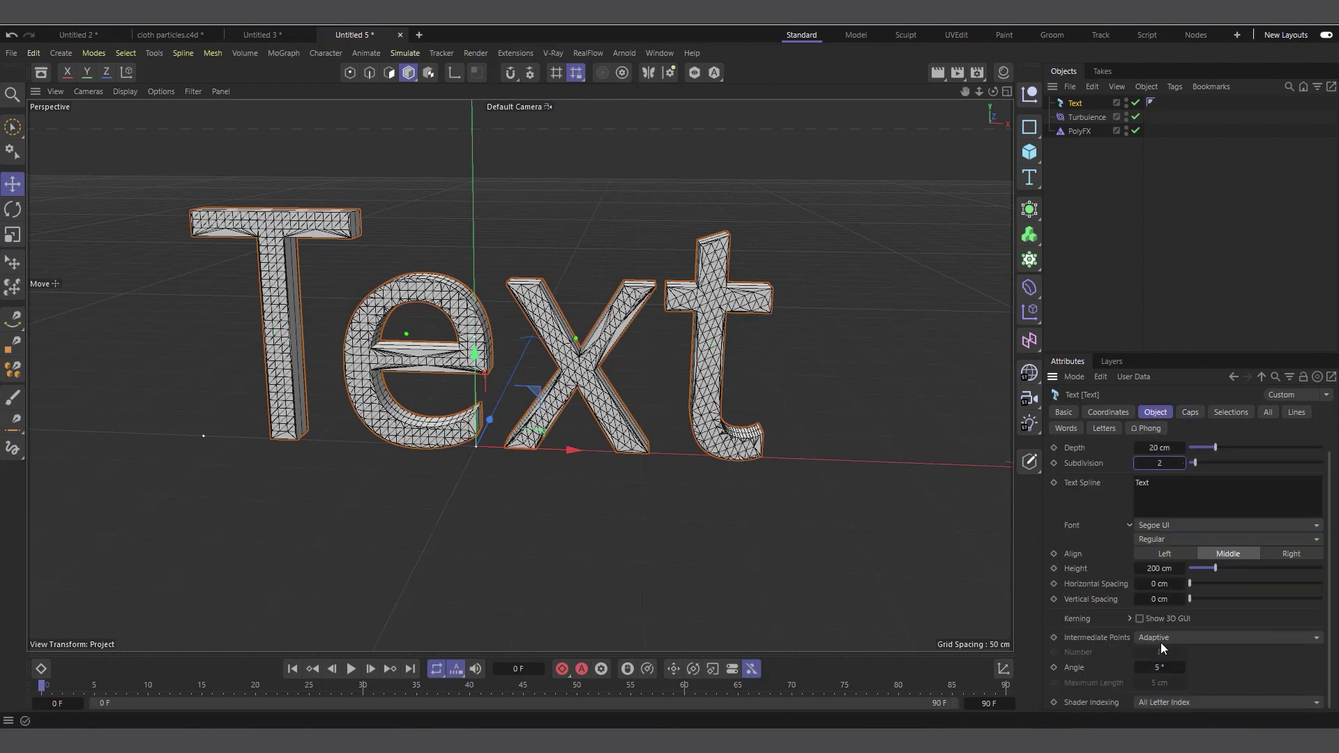
click(1166, 638)
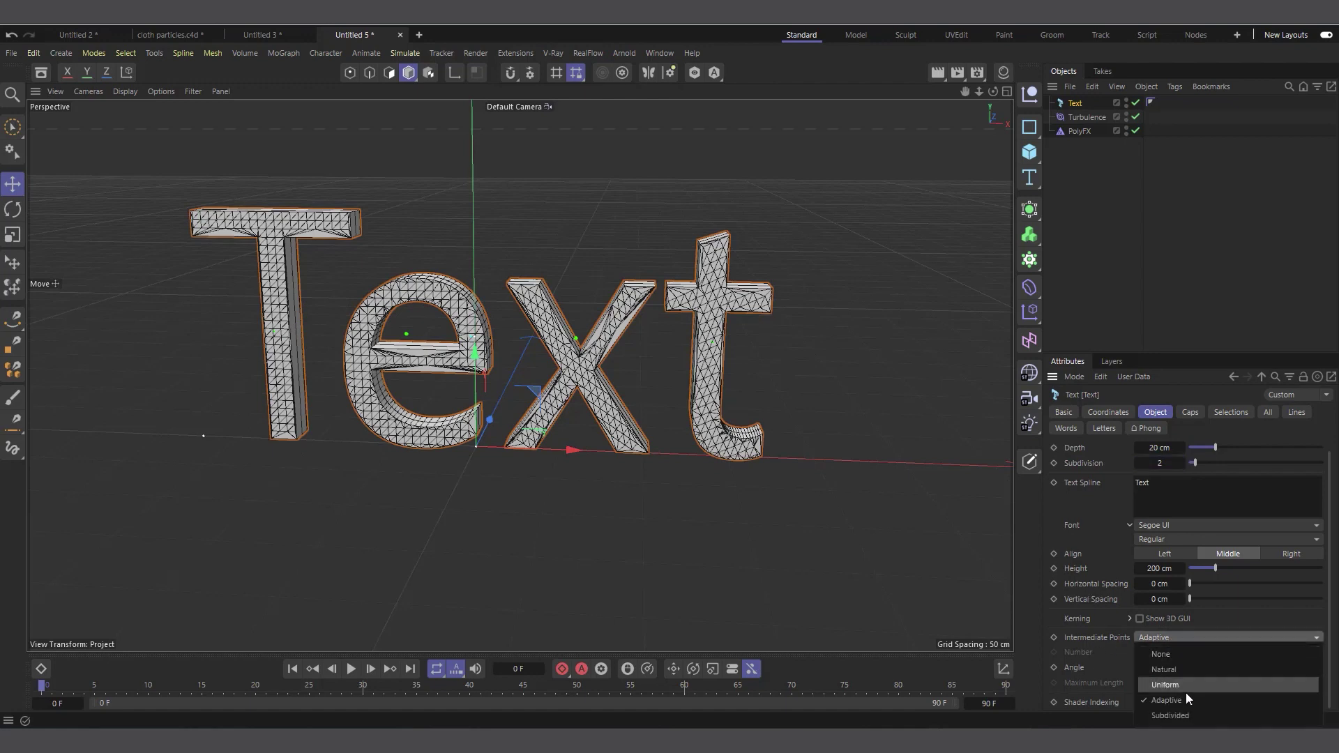
click(1187, 715)
scroll(590, 430, up, 2)
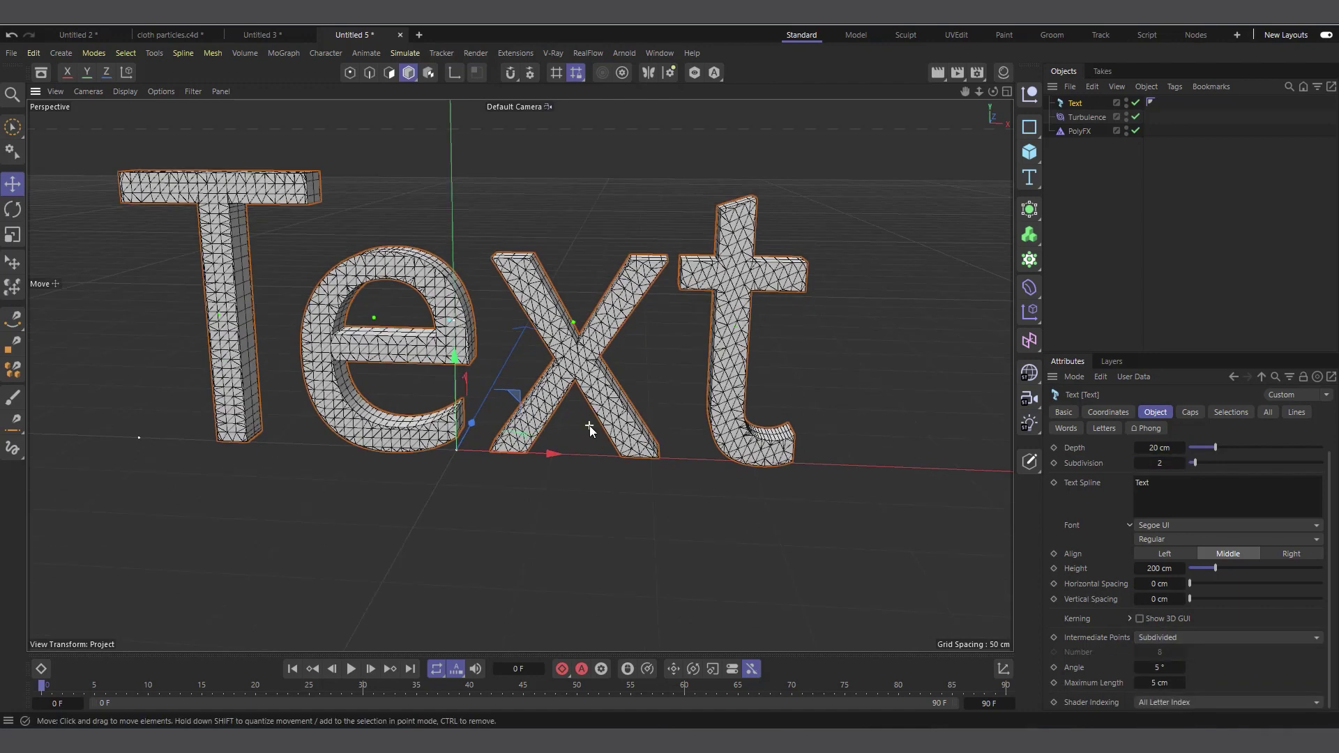
scroll(546, 419, down, 1)
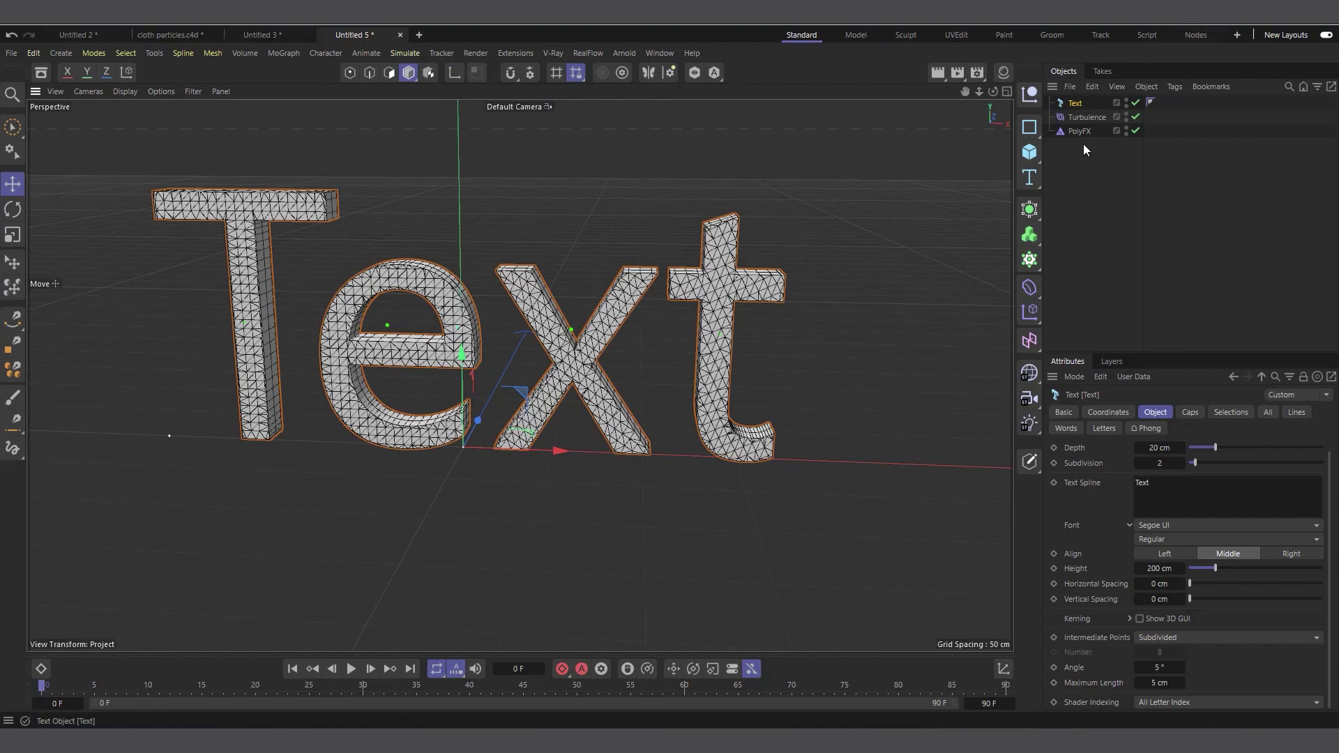
- Make the PolyFX object a child of the Text object to split the letters into separate polygons
drag(1085, 134, 1078, 104)
scroll(600, 358, up, 3)
scroll(601, 358, up, 1)
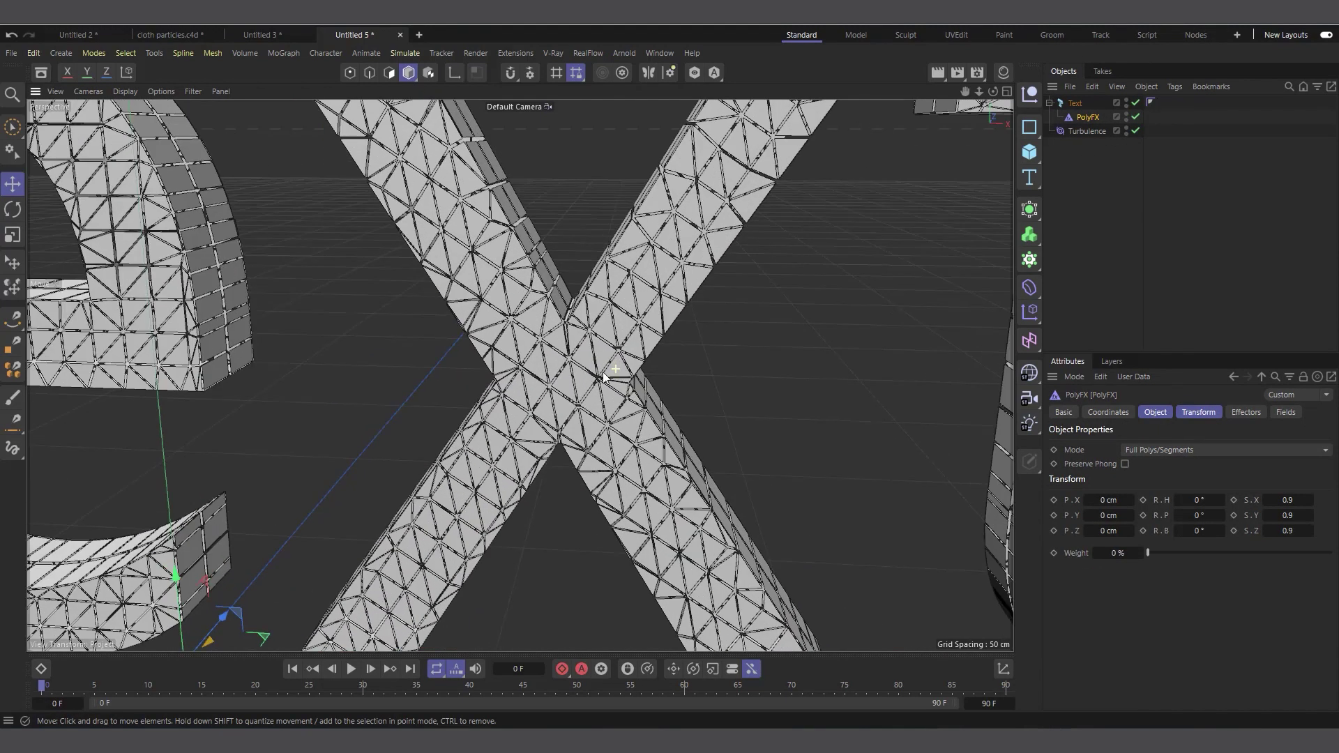
scroll(602, 419, down, 6)
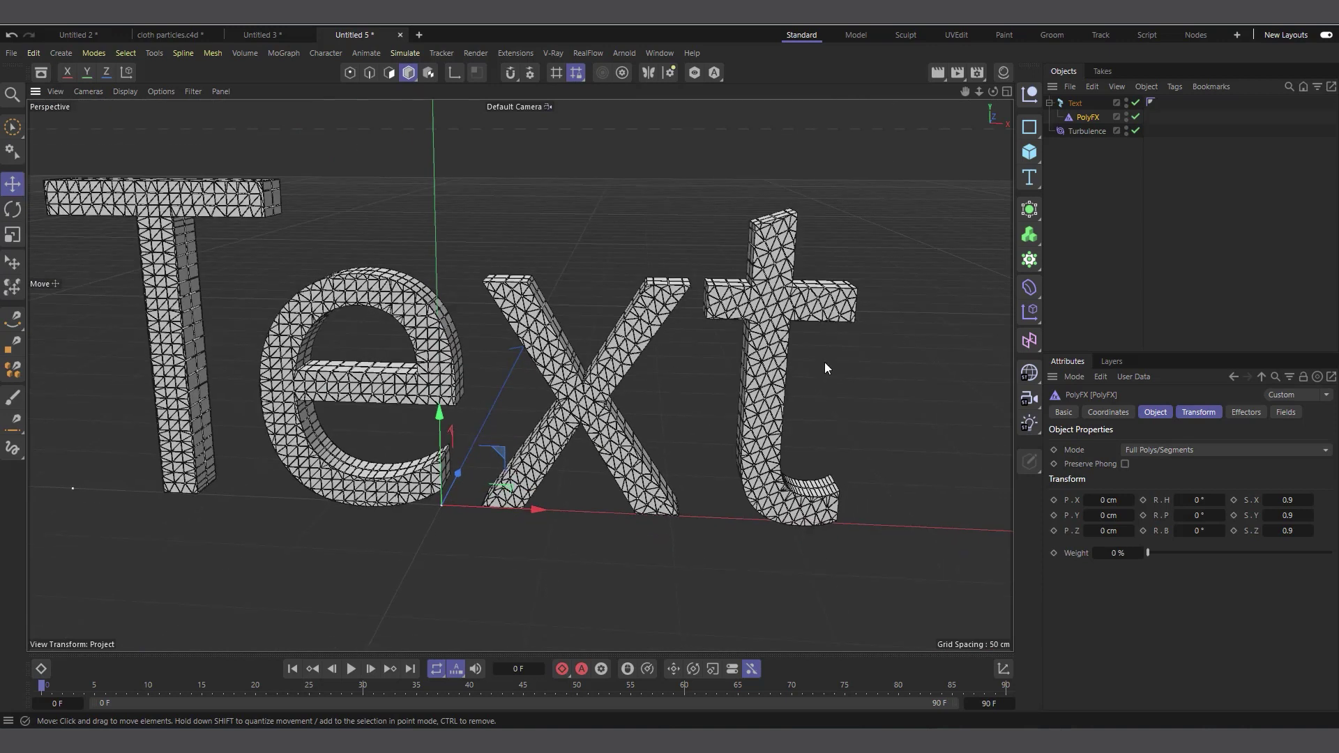
- Apply a Cloth simulation tag to the Text object
right_click(1078, 101)
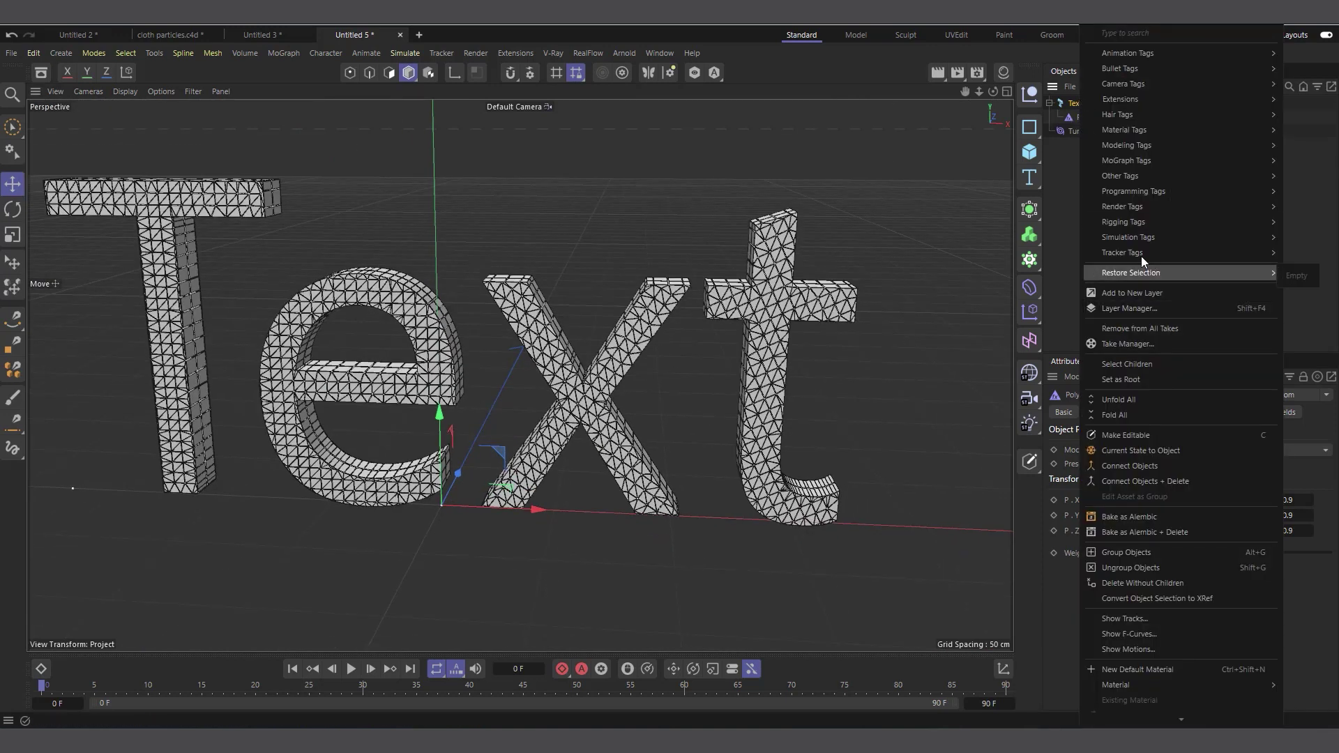
mouse_move(1135, 238)
click(1029, 247)
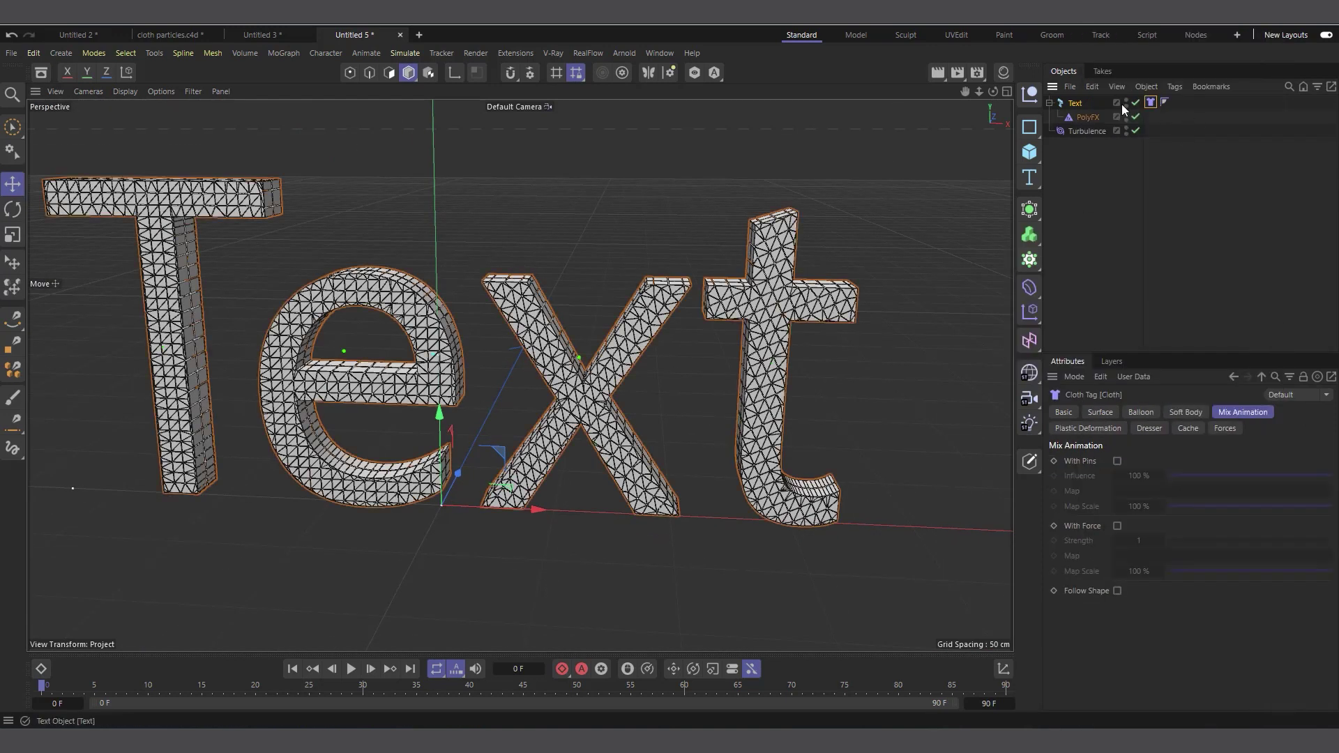
- Preview the text's cloth simulation, rewind to the start, and examine the gaps between the letter polygons up close
click(351, 669)
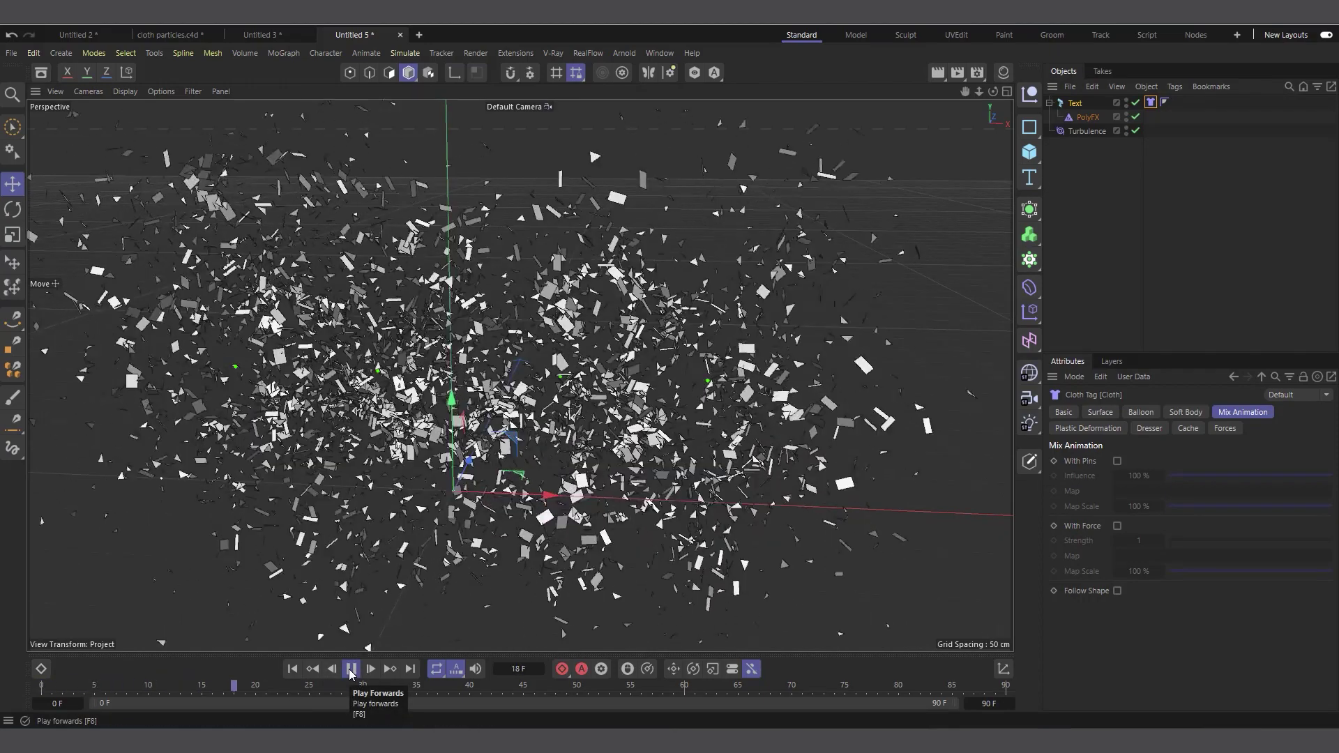
click(351, 669)
key(shift+f)
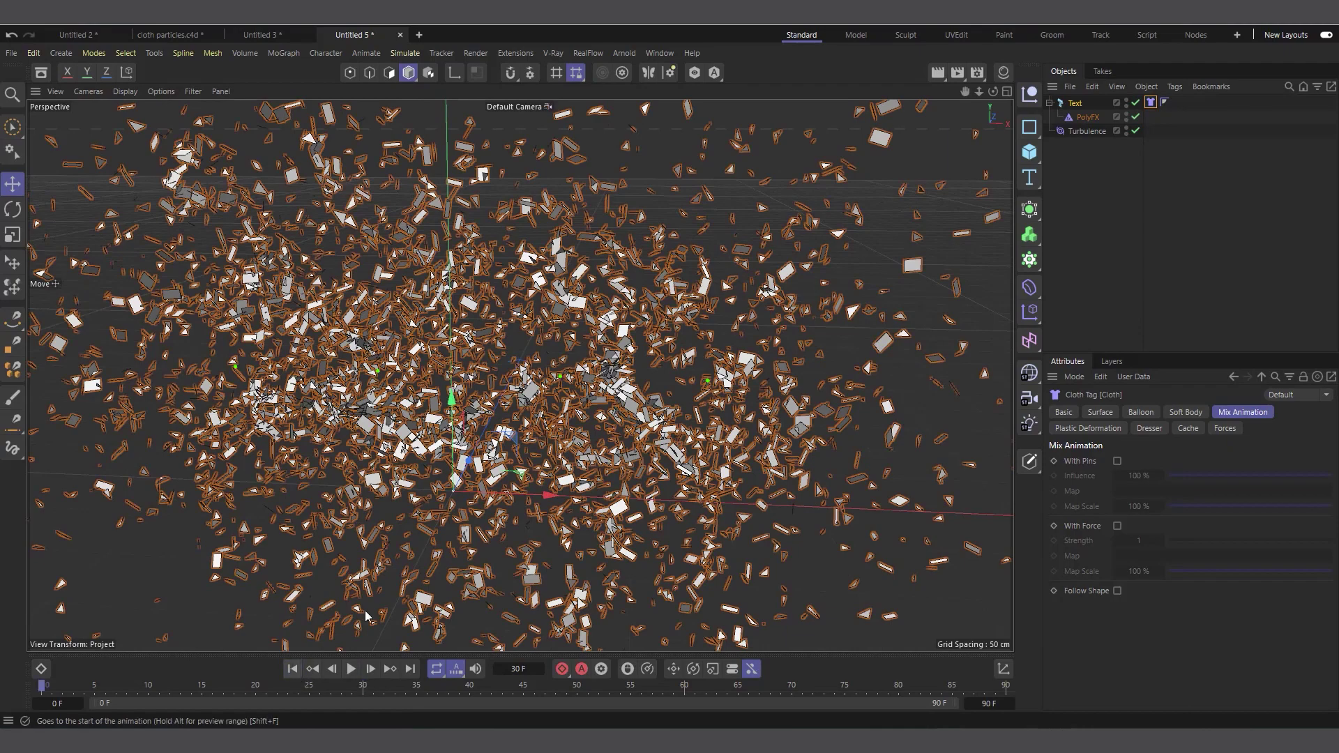
scroll(549, 403, up, 5)
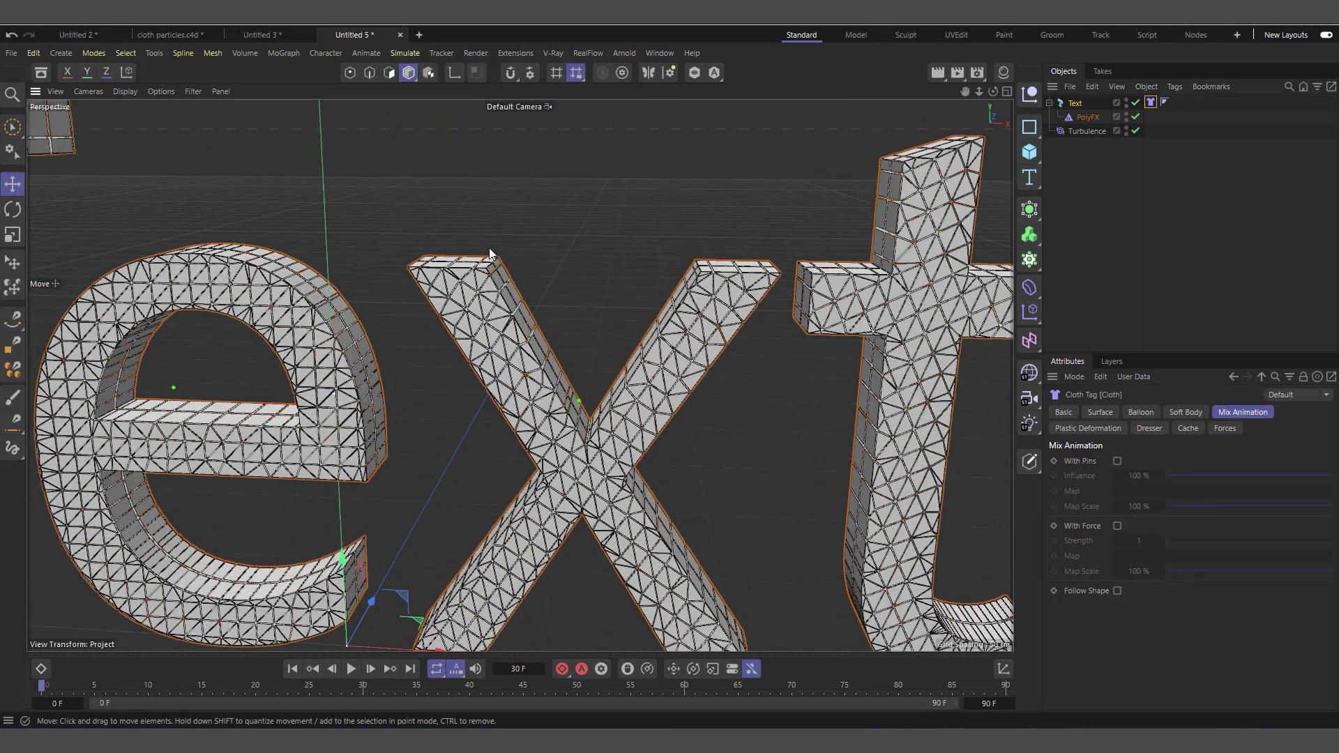
scroll(486, 264, up, 5)
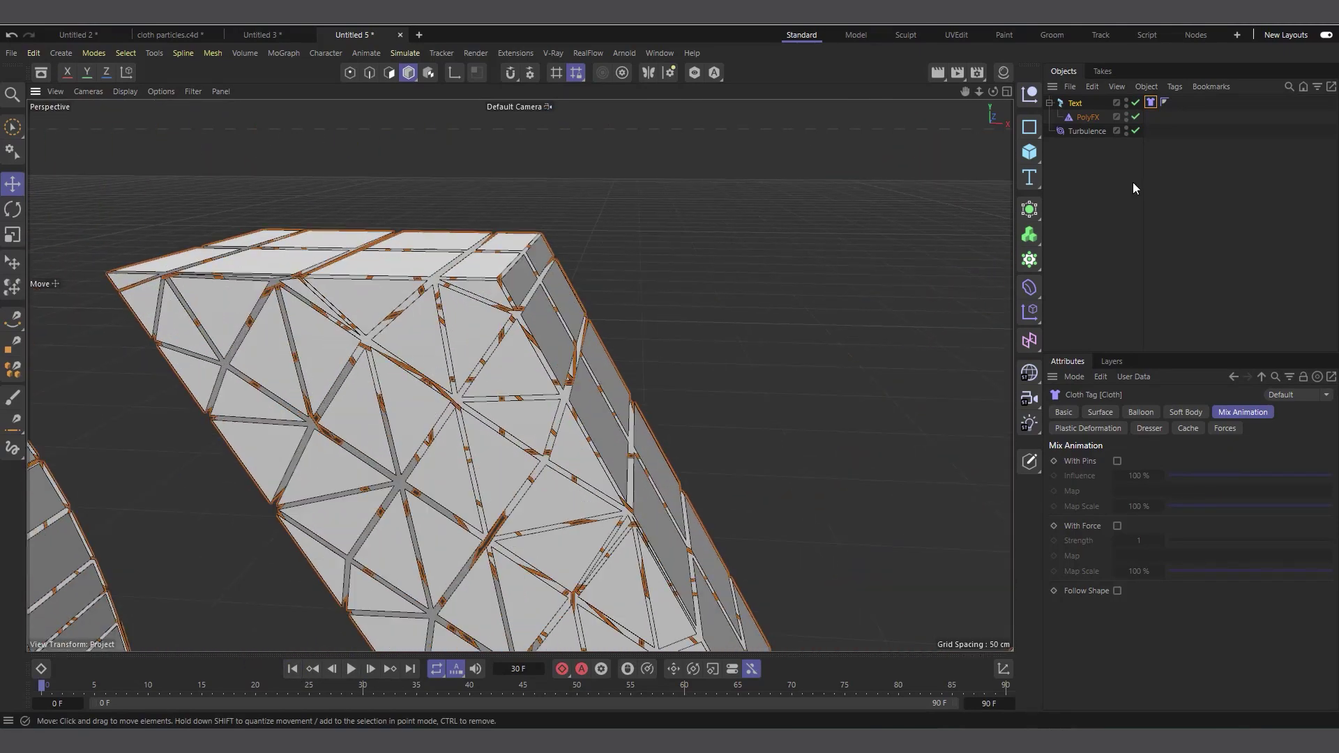
- Set the surface thickness of the Text object's Cloth tag to 0.01 cm
click(1100, 412)
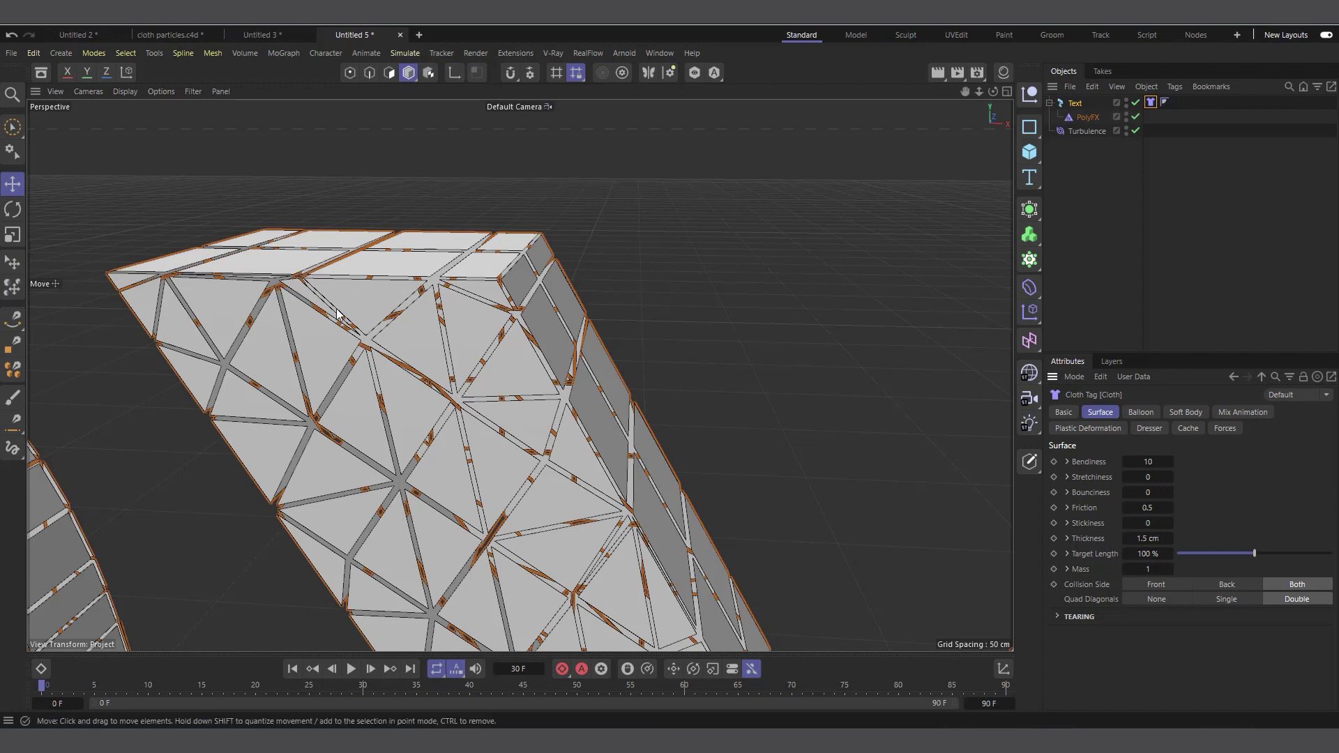
scroll(315, 279, up, 3)
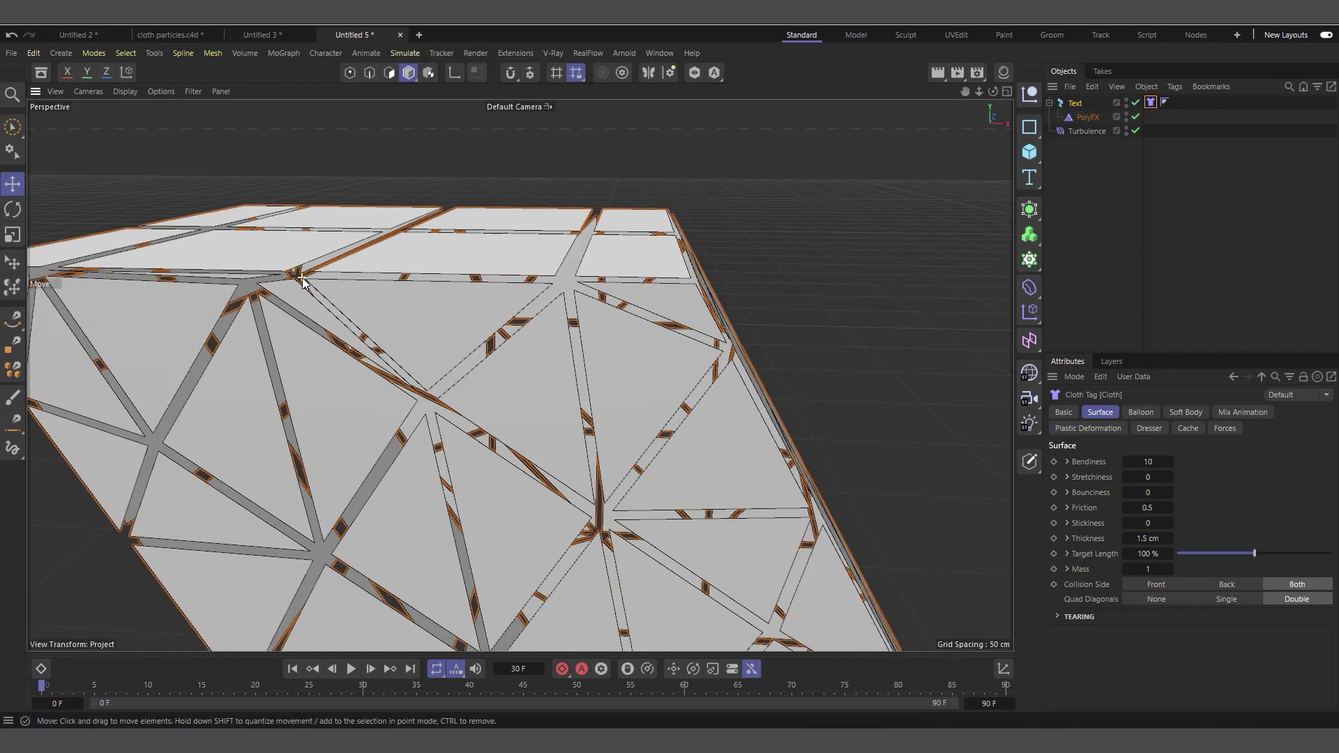
scroll(302, 280, up, 1)
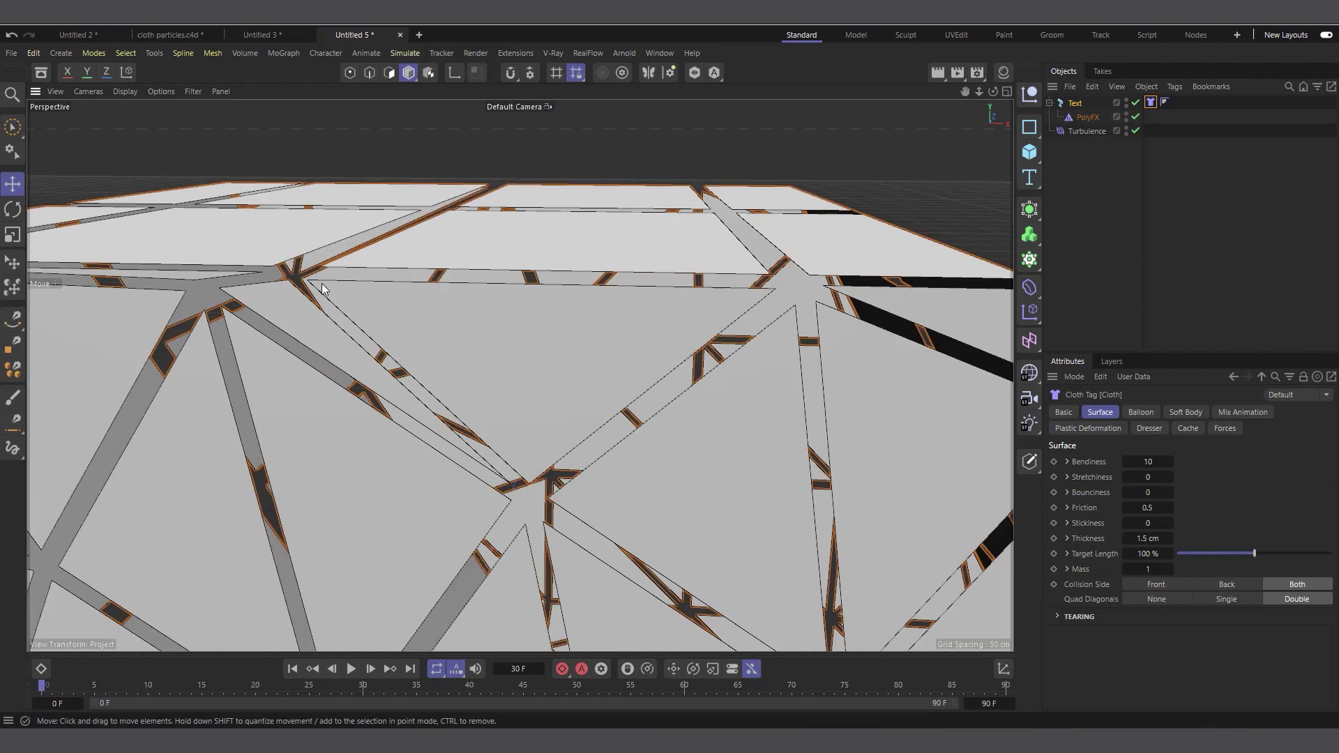
scroll(303, 296, down, 2)
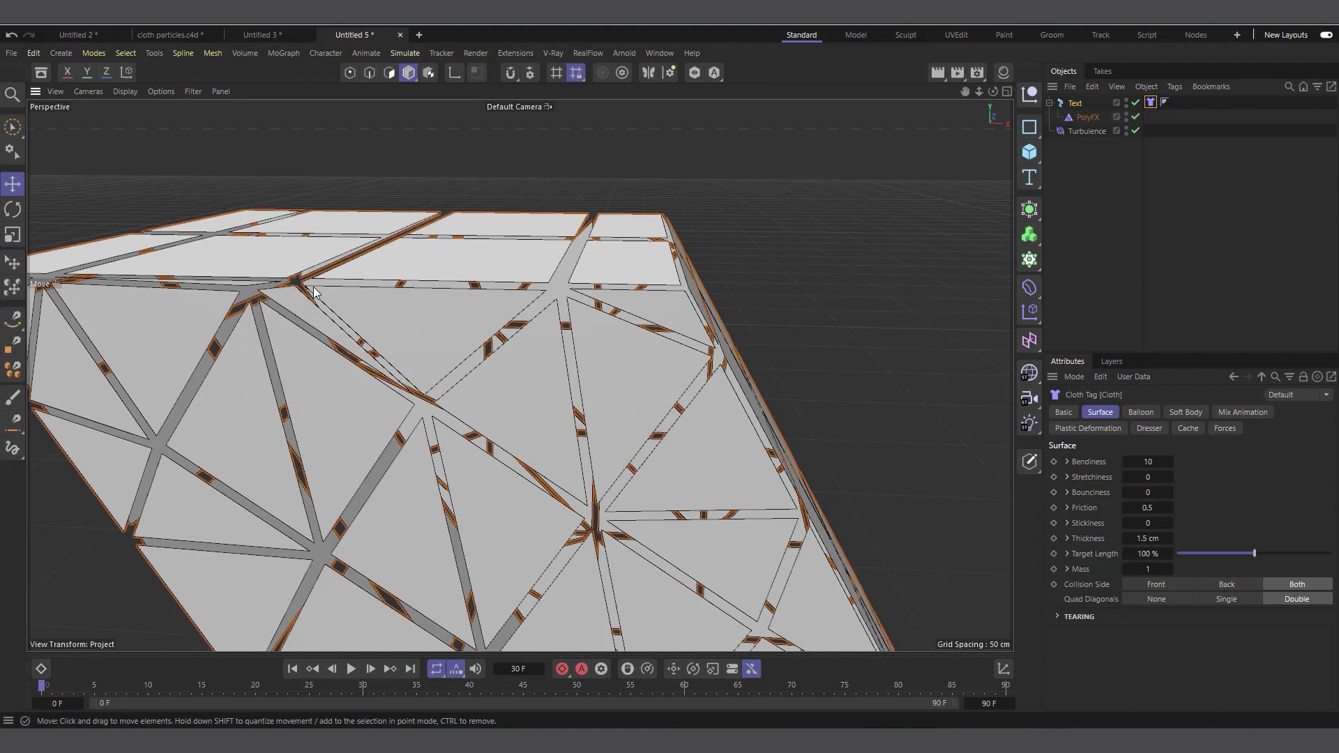
scroll(321, 293, down, 8)
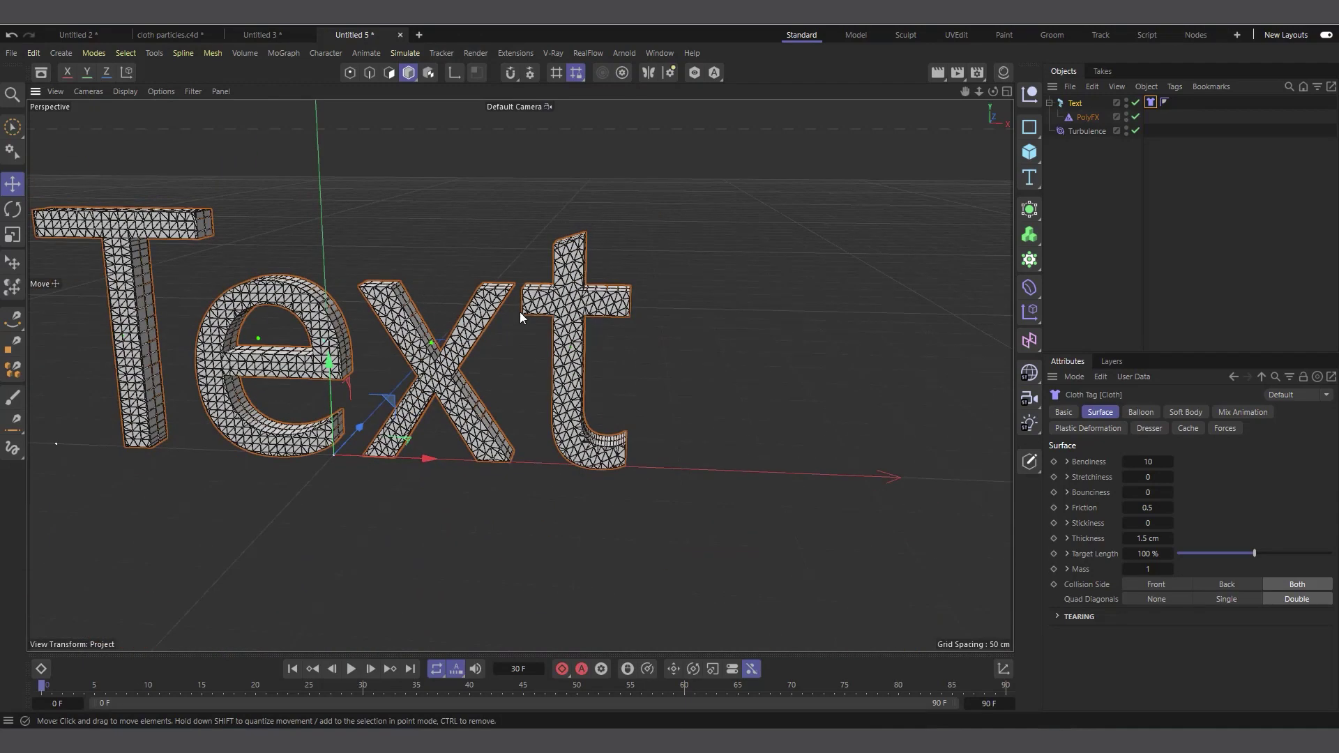
scroll(521, 311, down, 2)
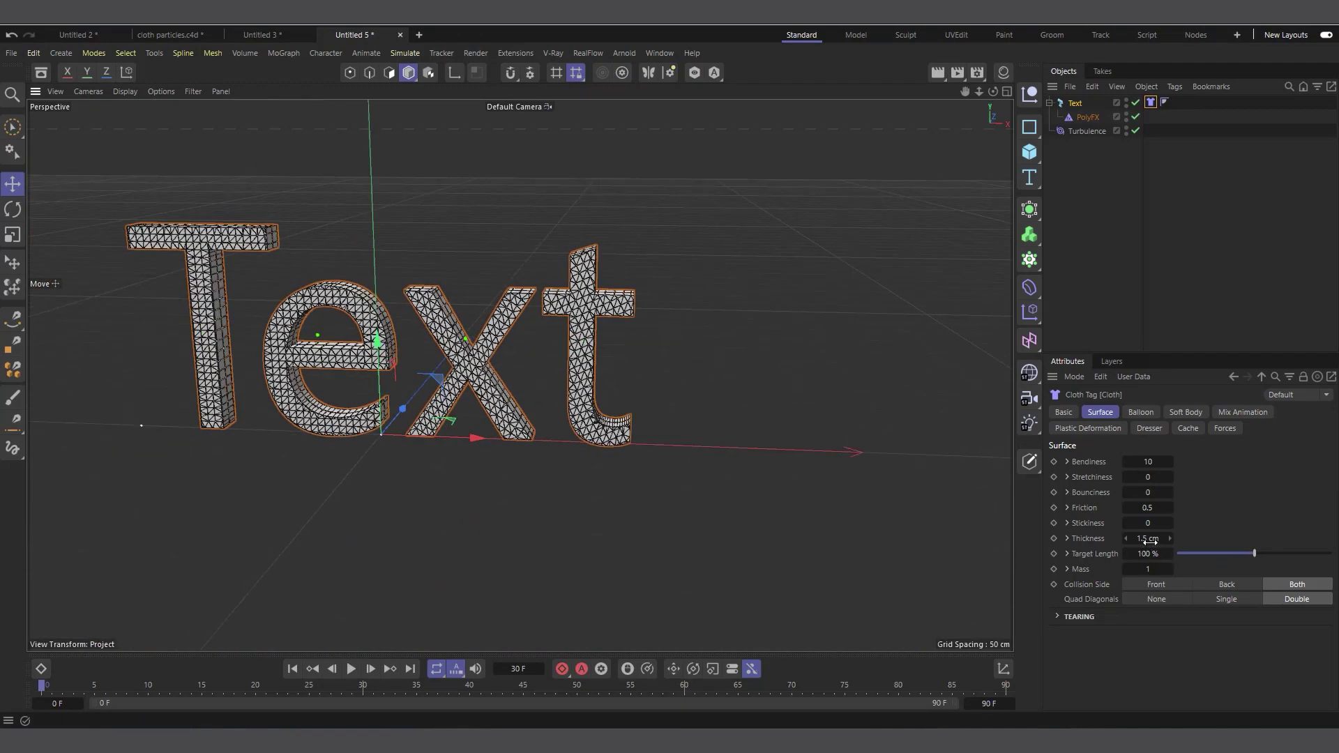
click(1148, 540)
key(BackSpace)
text(.01)
key(Return)
click(1141, 539)
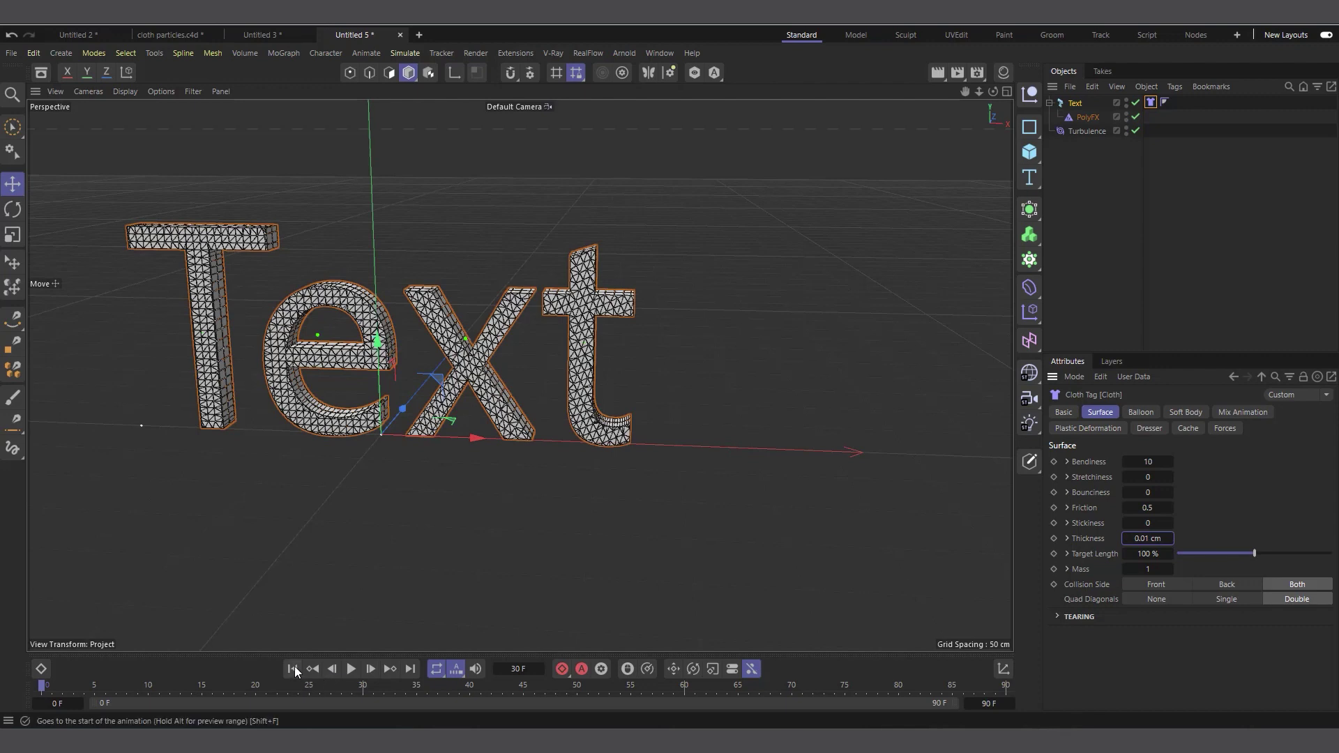
- Preview the text's cloth simulation with the reduced thickness and rewind to the start
click(352, 669)
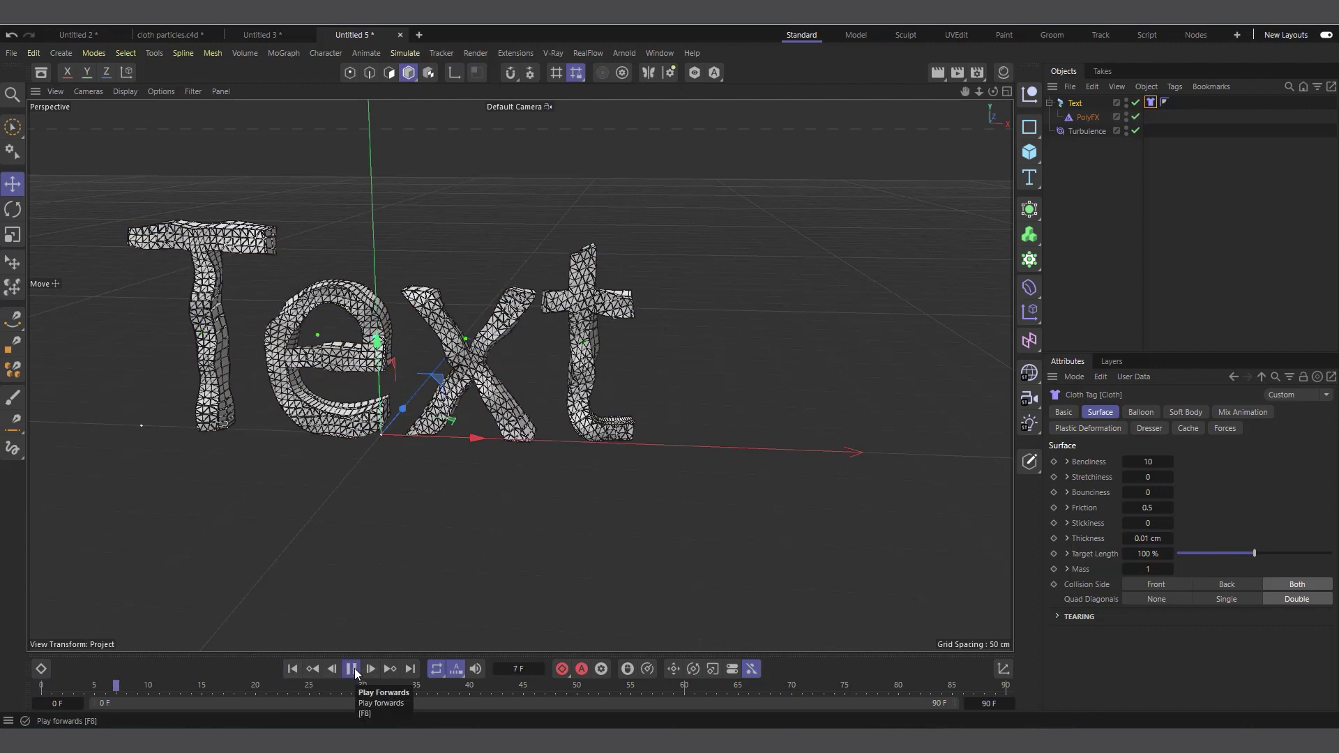
click(353, 669)
click(308, 670)
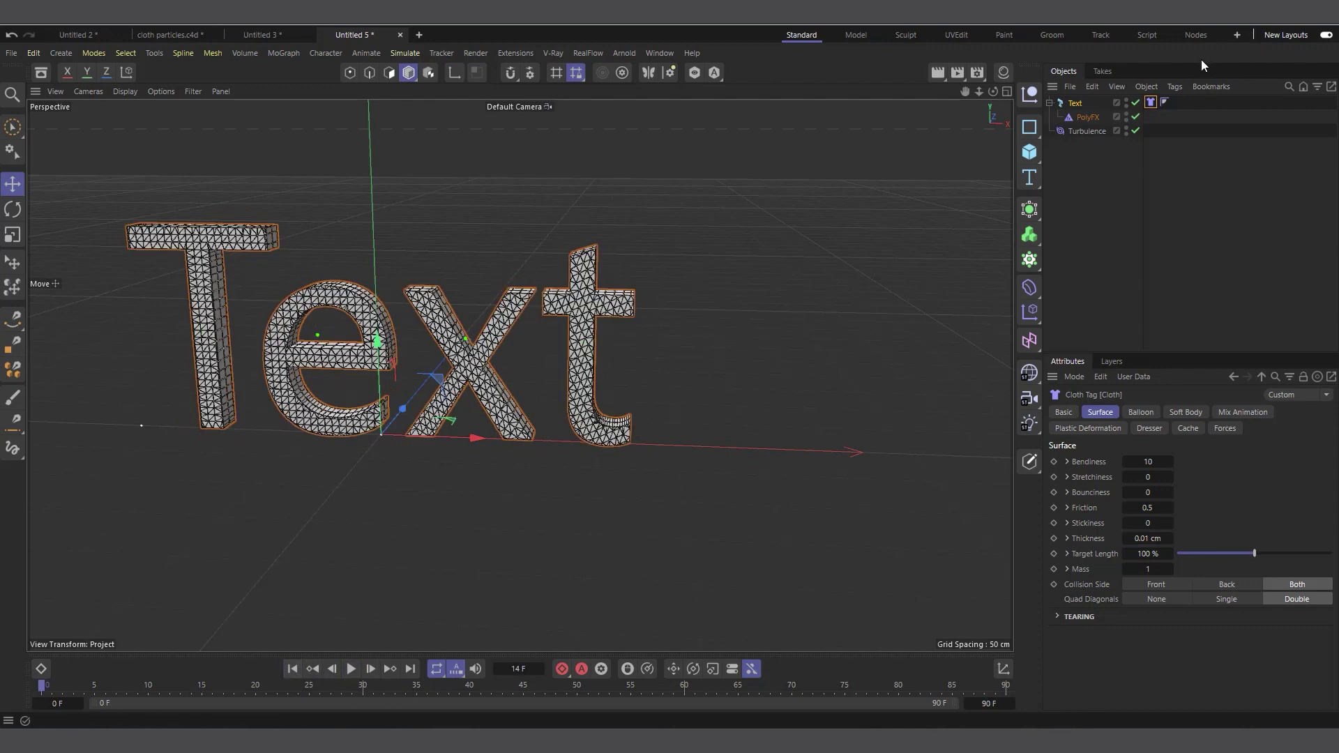
- Compare the text simulation with Turbulence disabled and re-enabled by previewing both states
click(1136, 131)
click(353, 670)
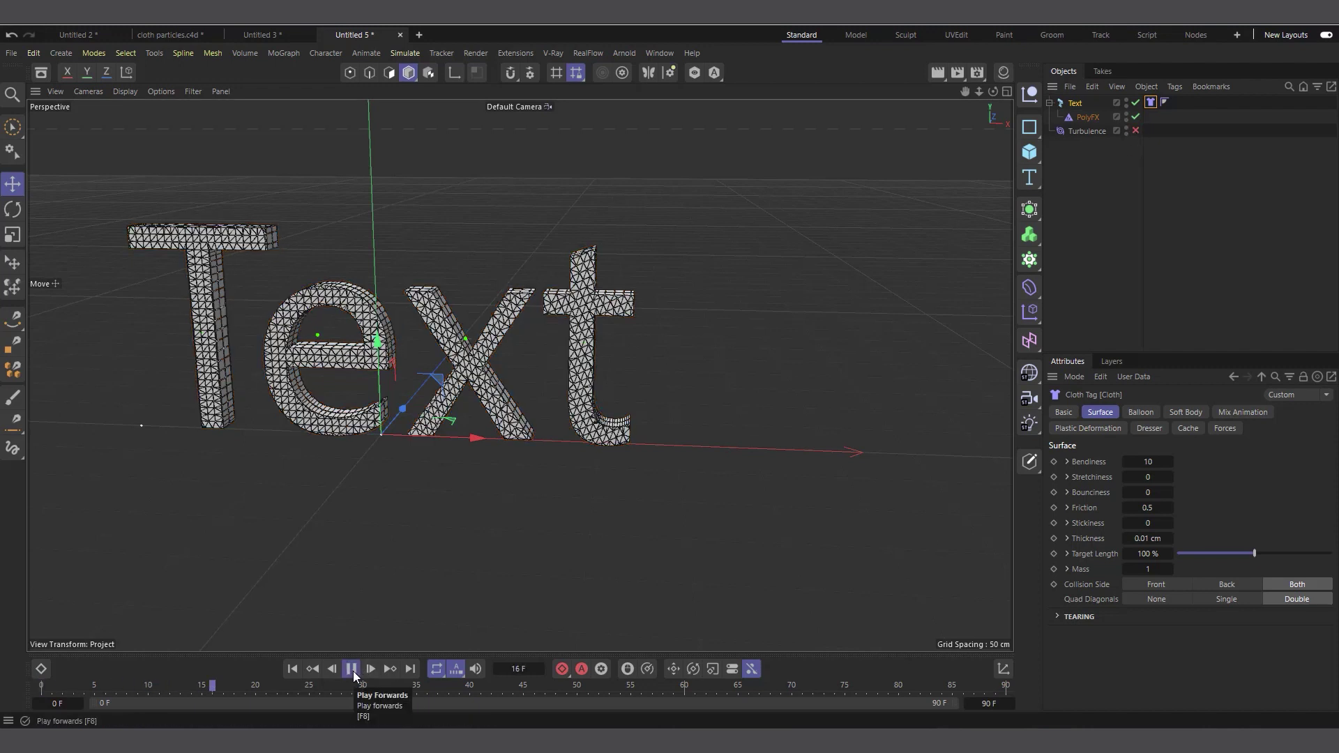
click(352, 669)
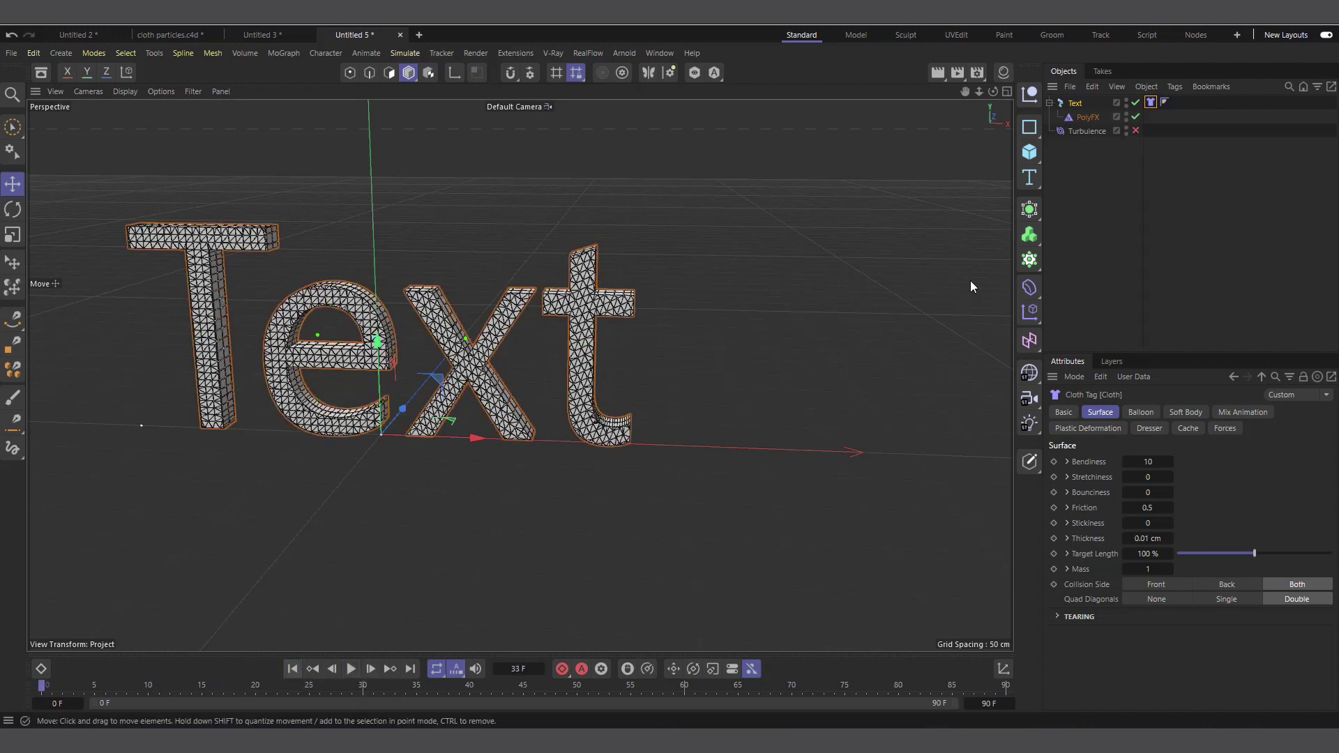
click(1136, 131)
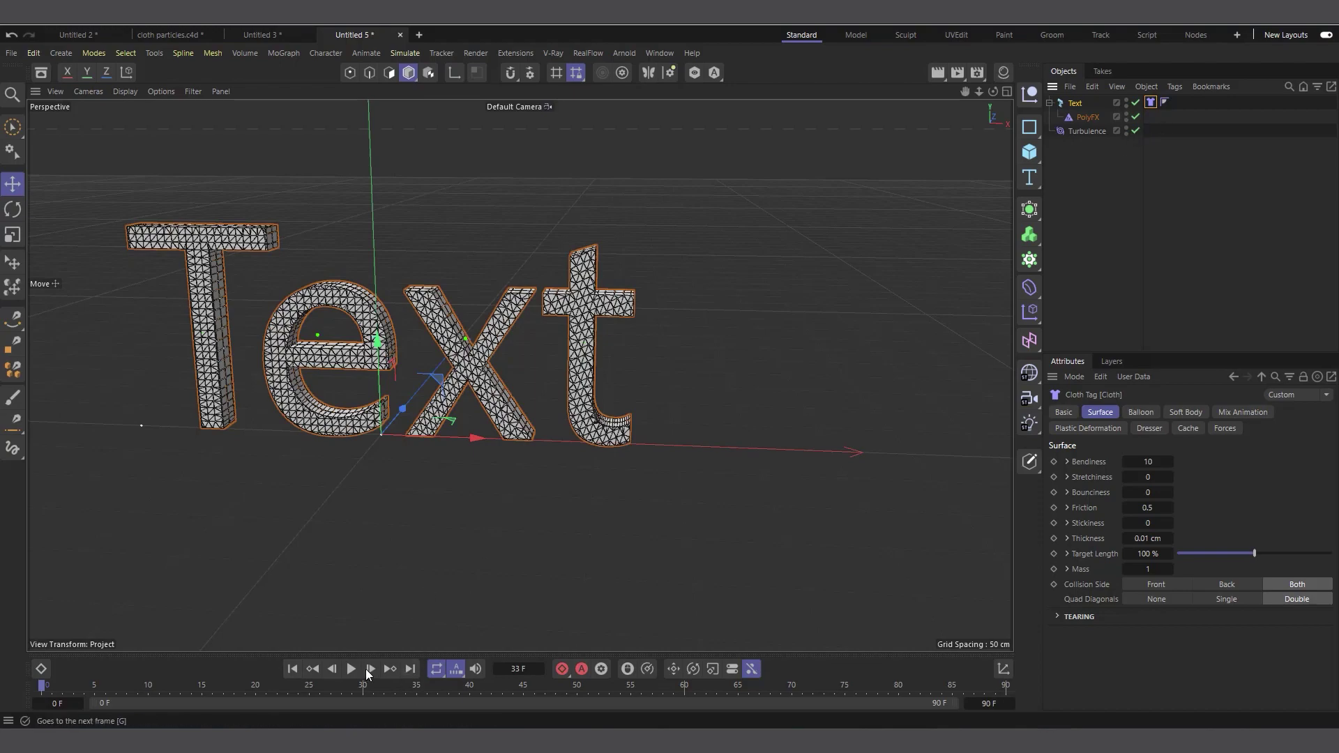
click(352, 669)
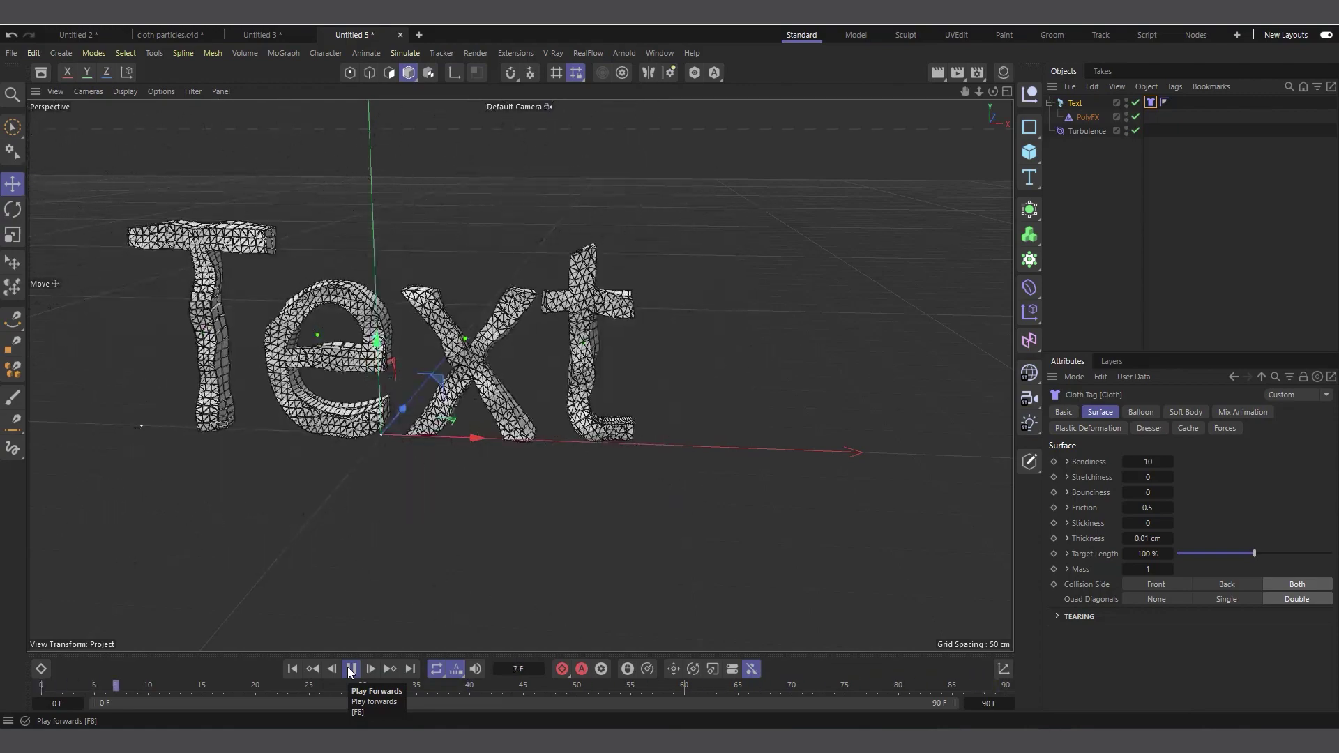
click(350, 669)
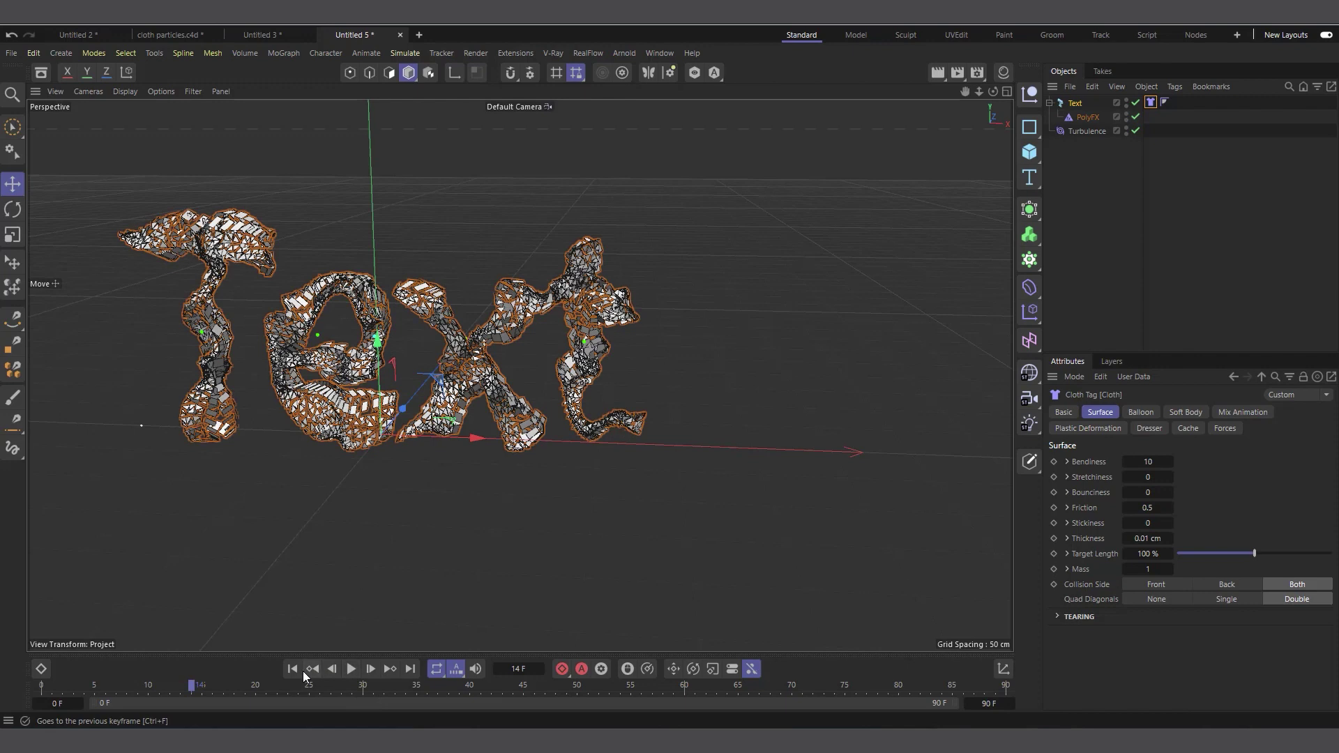
- Add a Linear Field to the Turbulence object and scale the field down to a length of about 48.2 cm
click(1137, 132)
click(1194, 413)
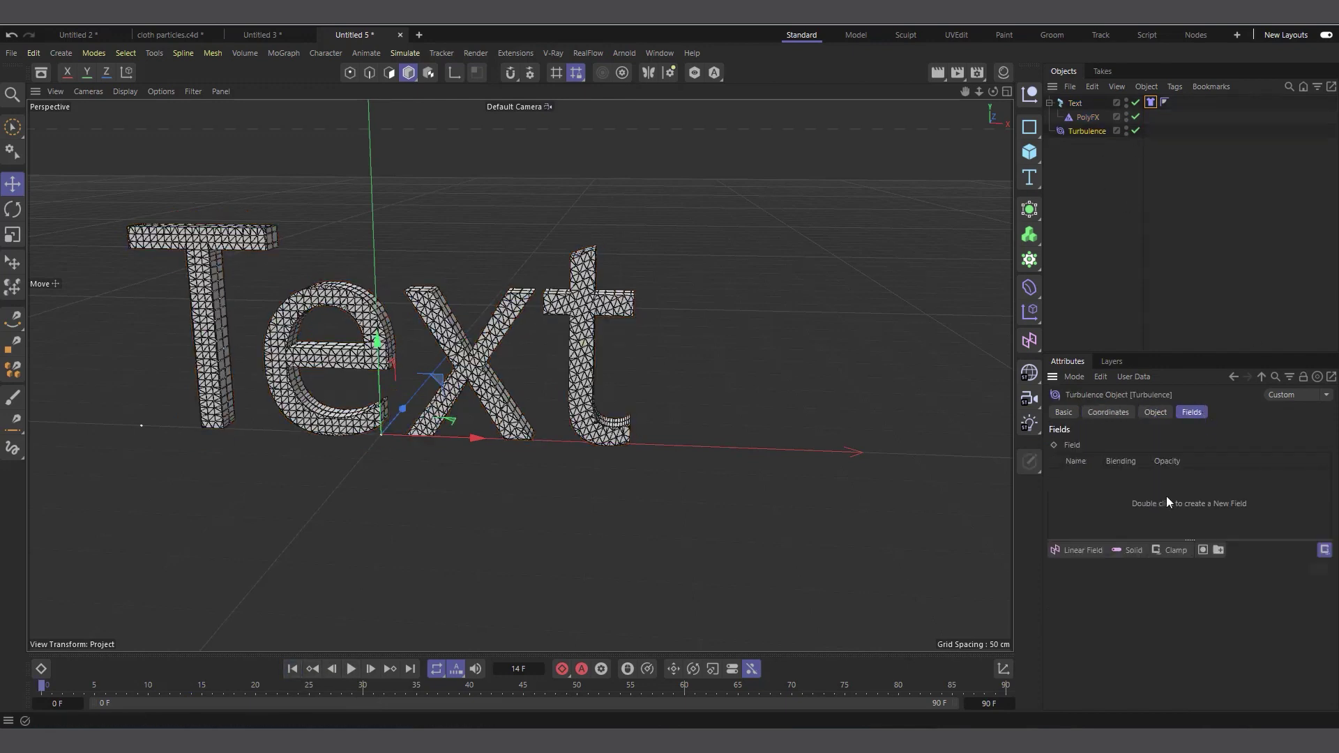
click(1082, 551)
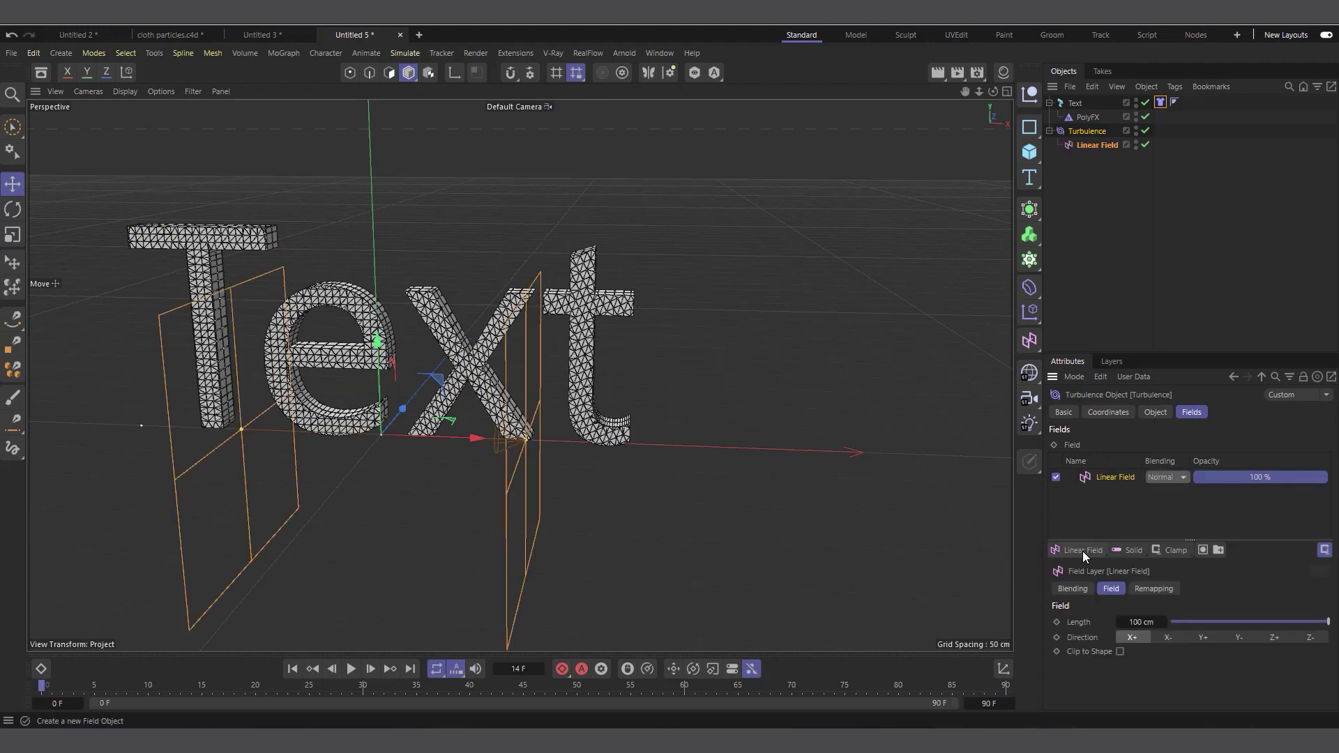
key(t)
drag(701, 522, 526, 470)
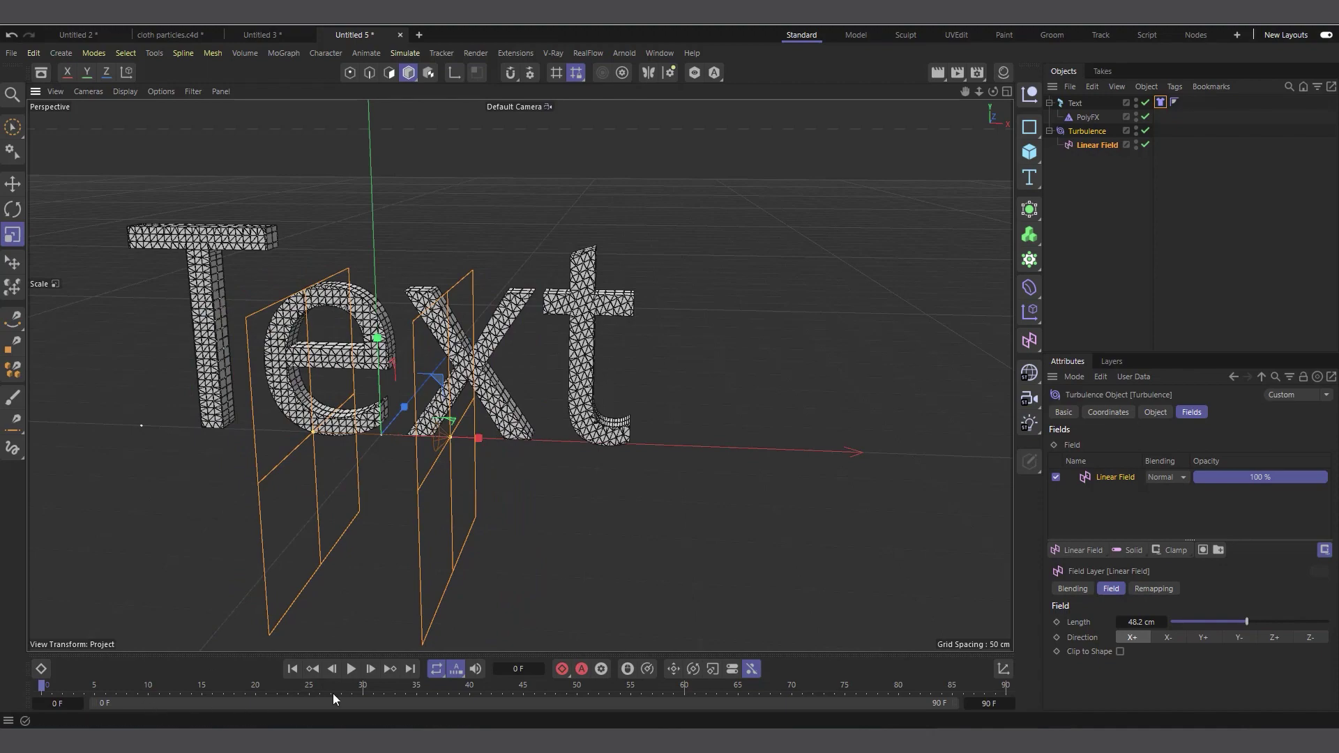
- Preview the field-limited turbulence, move the Linear Field along the X axis during playback, and rewind to the start
click(350, 668)
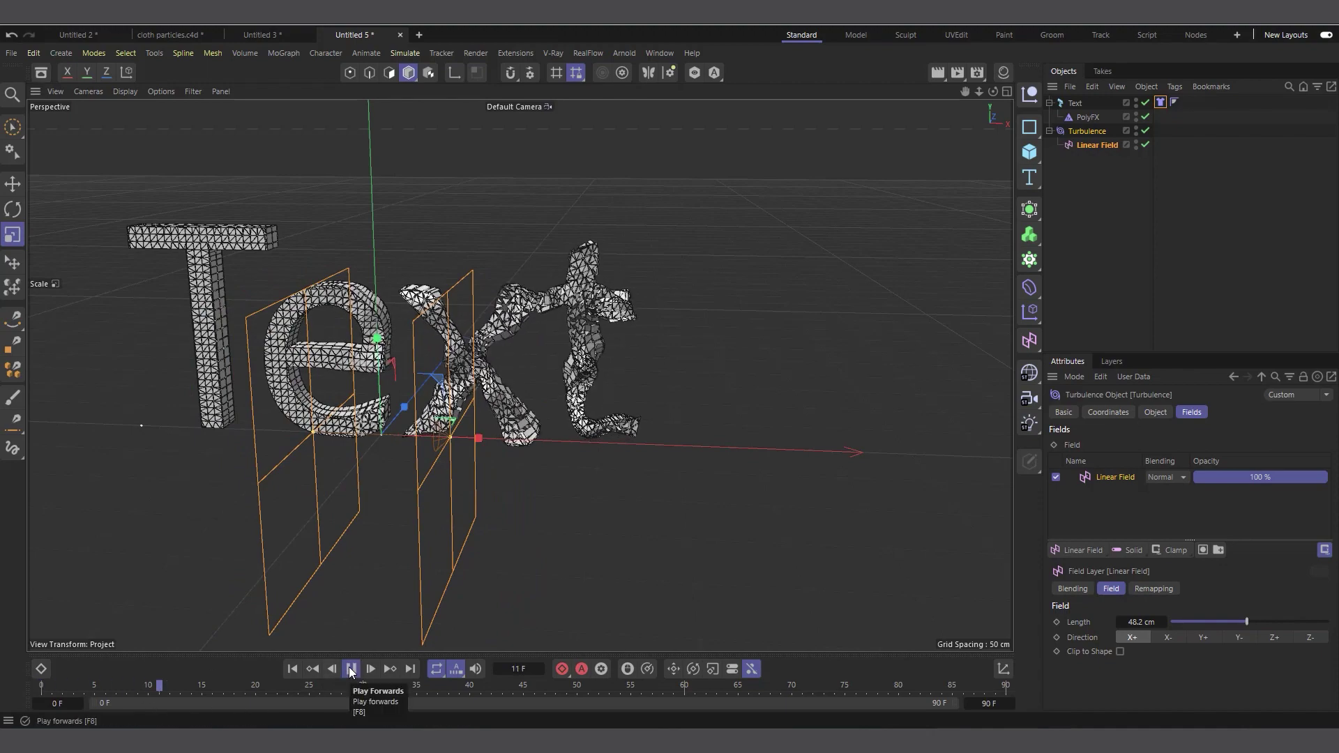
click(350, 668)
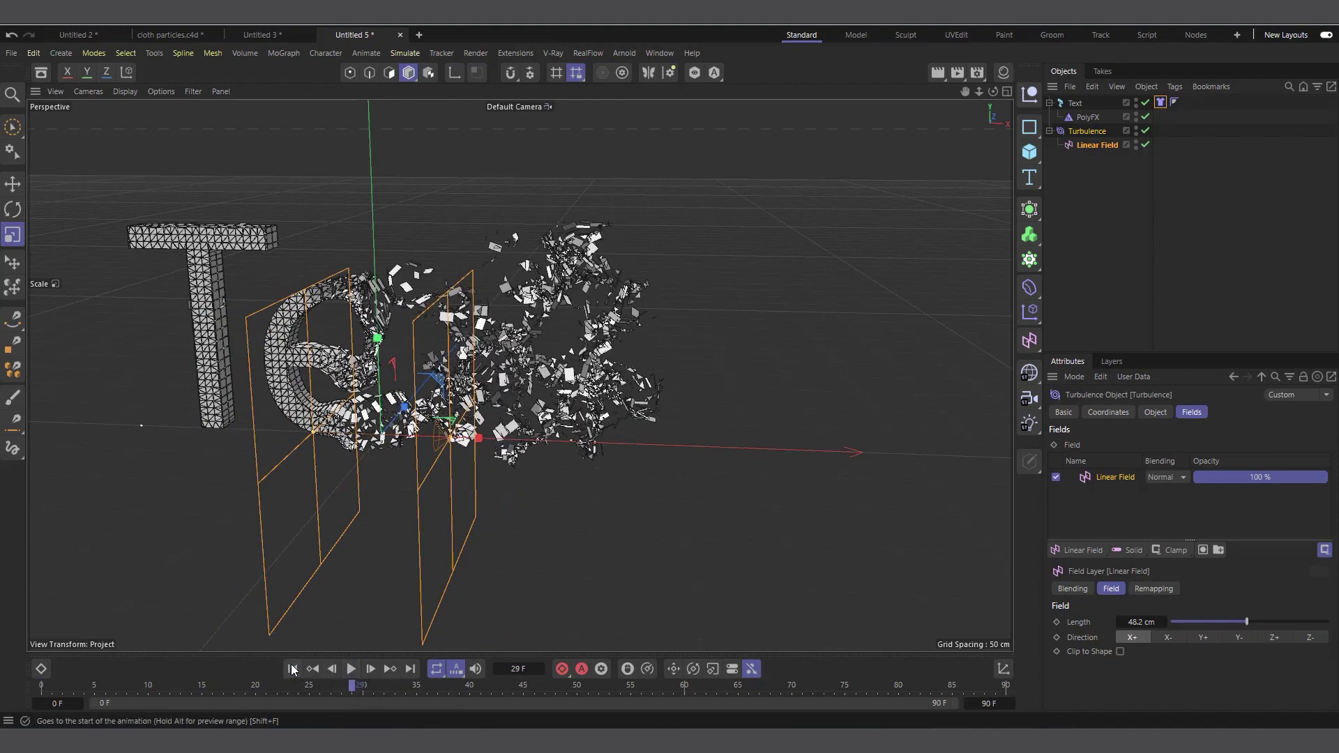
click(13, 184)
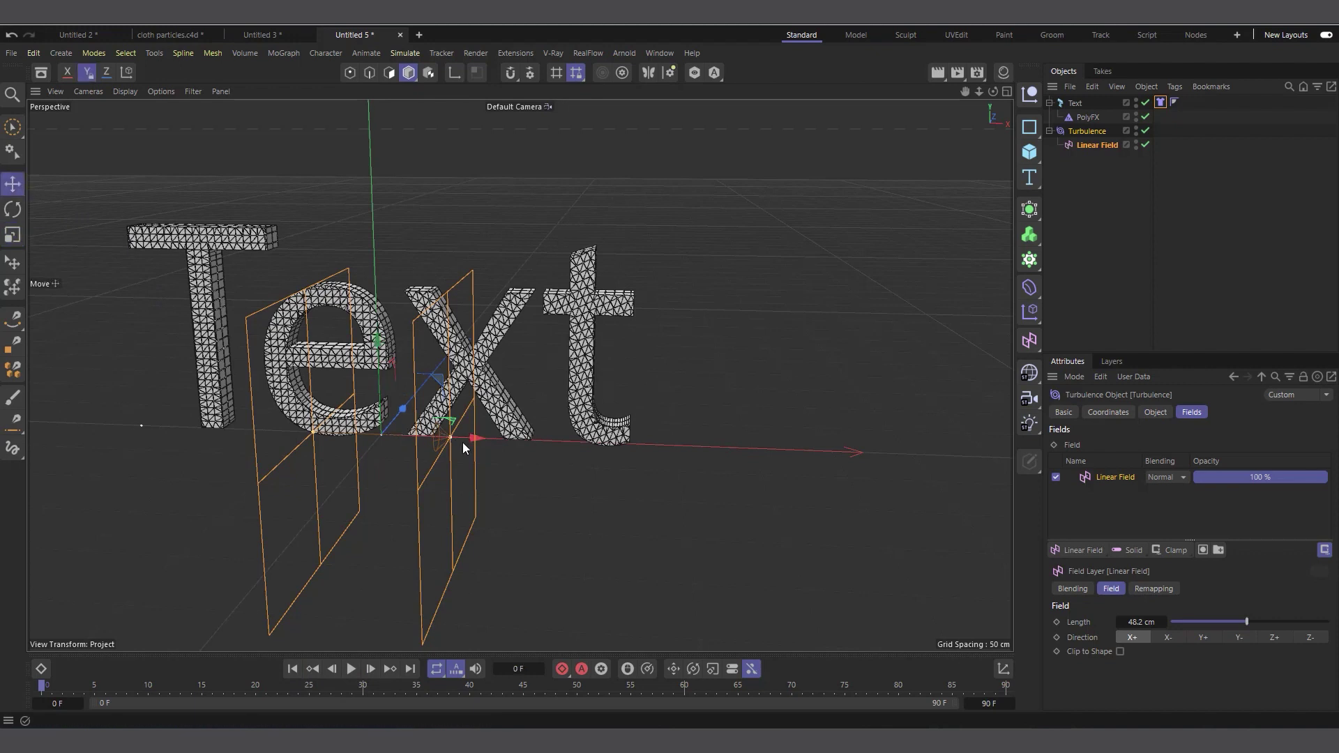
drag(463, 442, 523, 484)
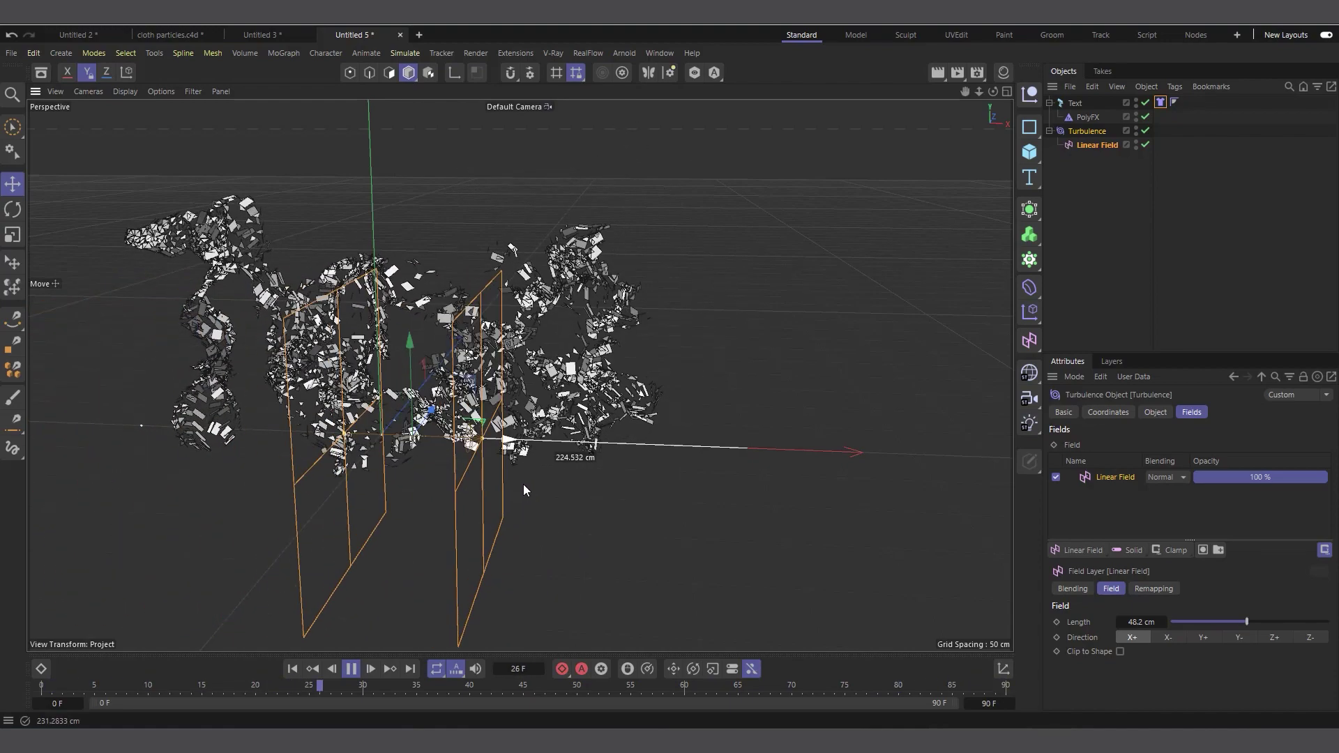
click(351, 669)
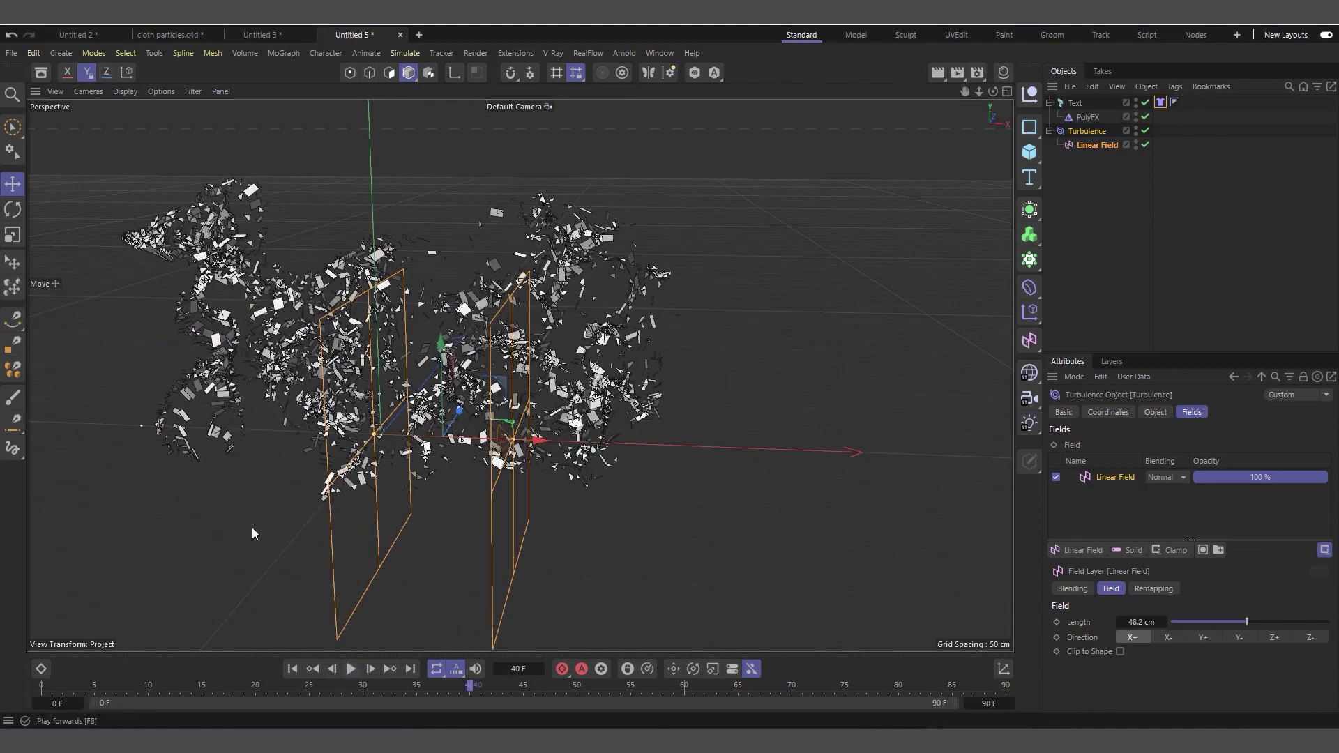
click(293, 669)
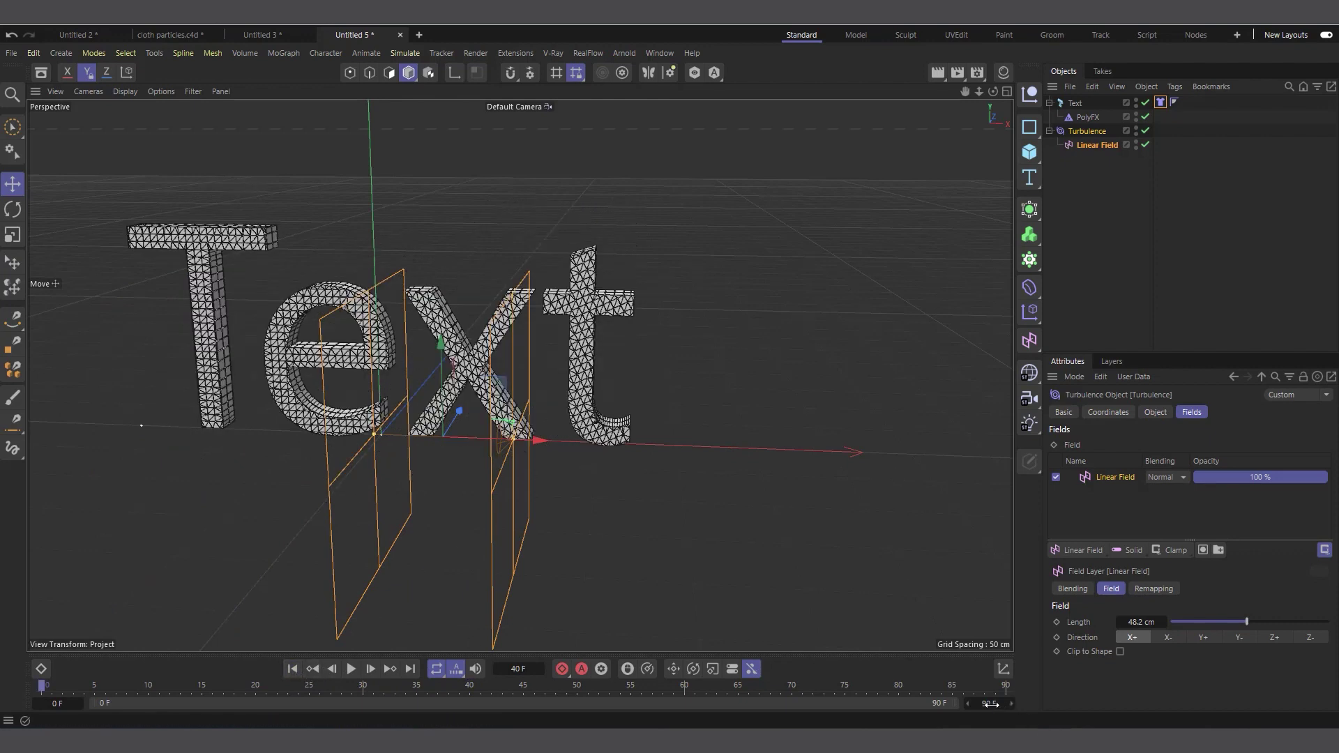
- Extend the timeline to 246 frames and slide the Linear Field along the X axis to the letter t during playback
drag(989, 703, 565, 454)
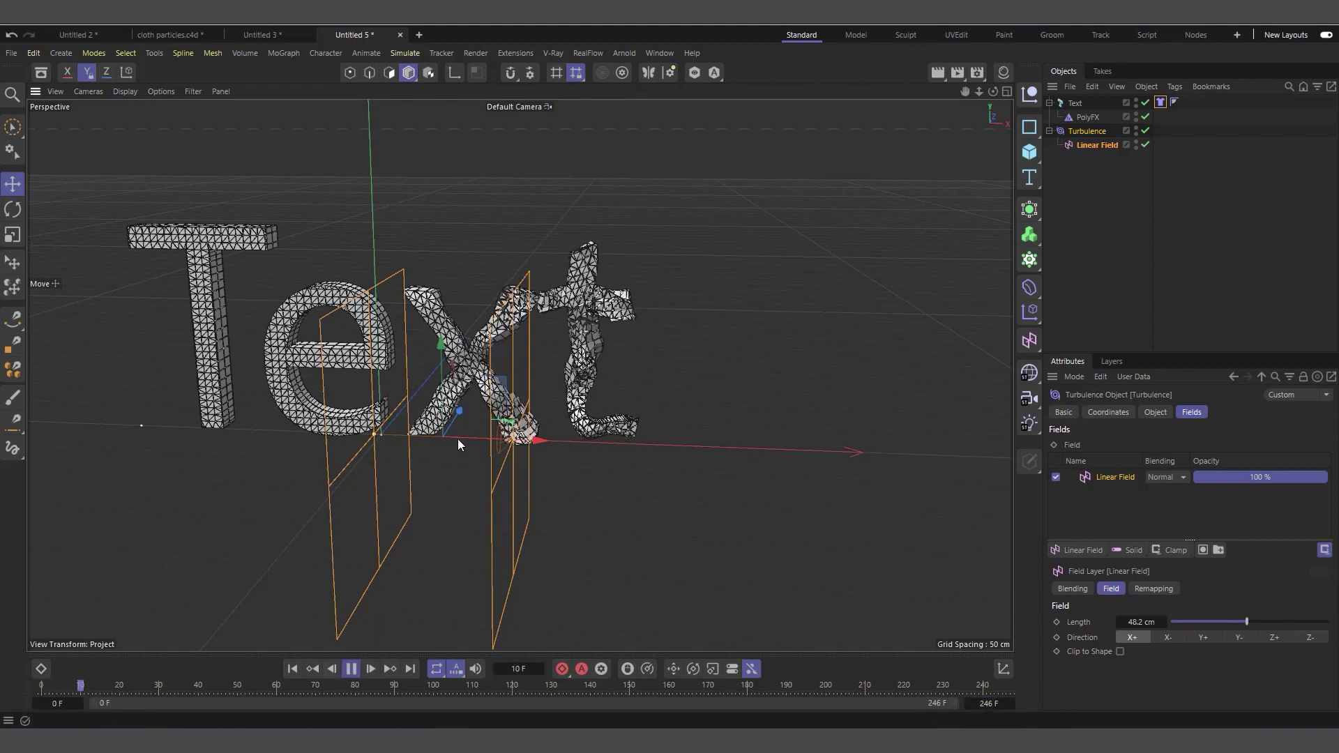
drag(458, 438, 655, 426)
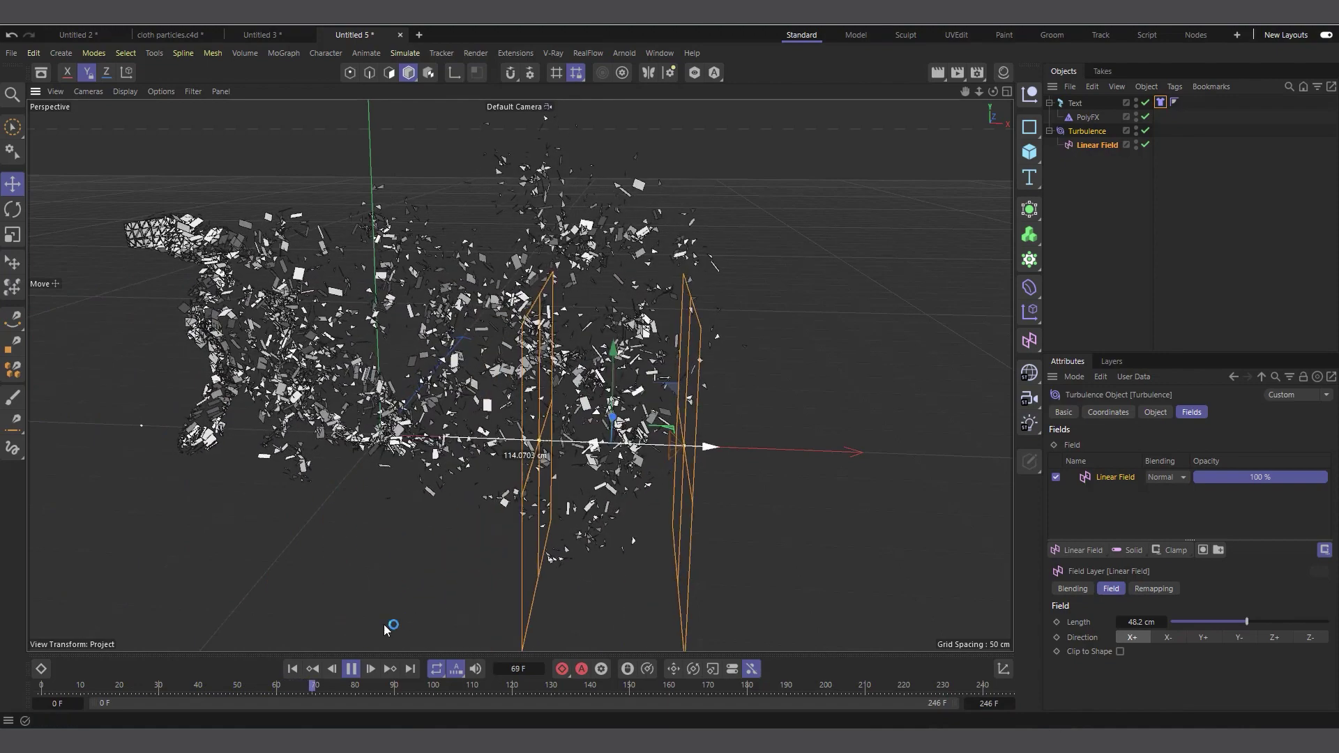
click(350, 669)
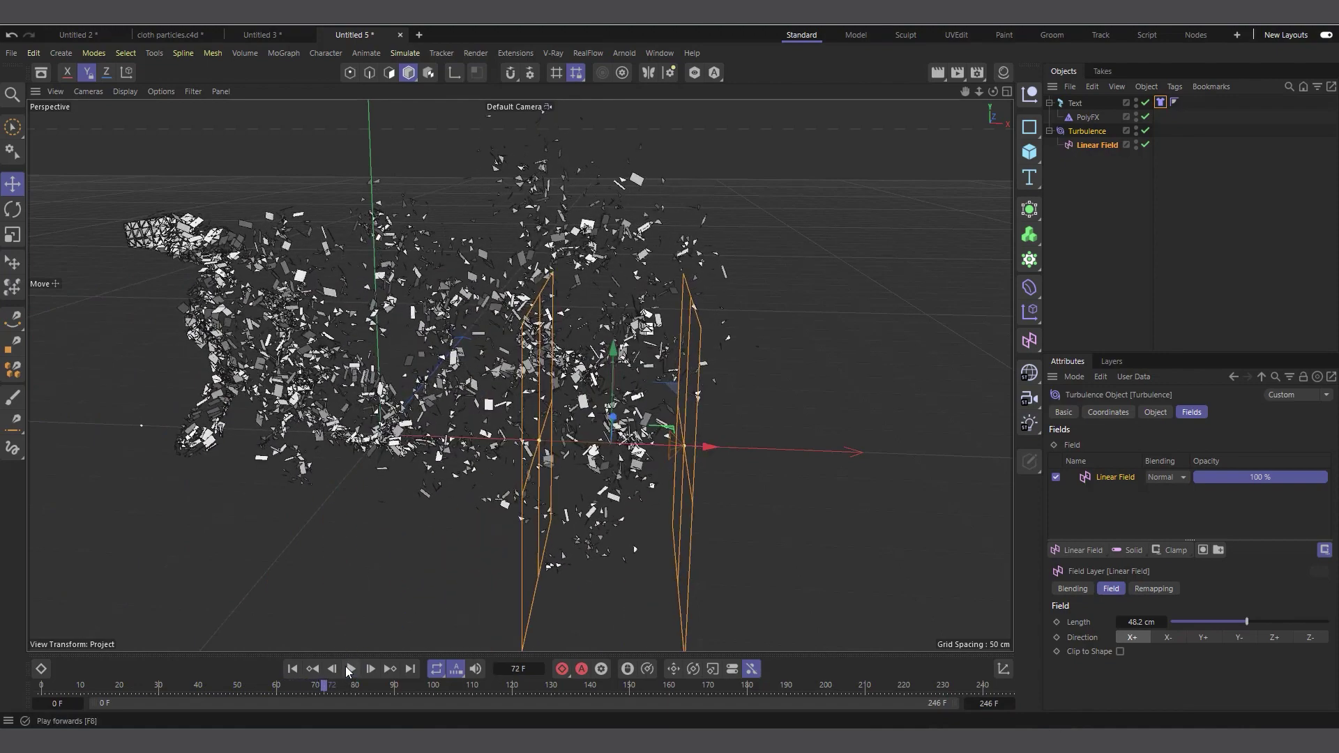
click(292, 669)
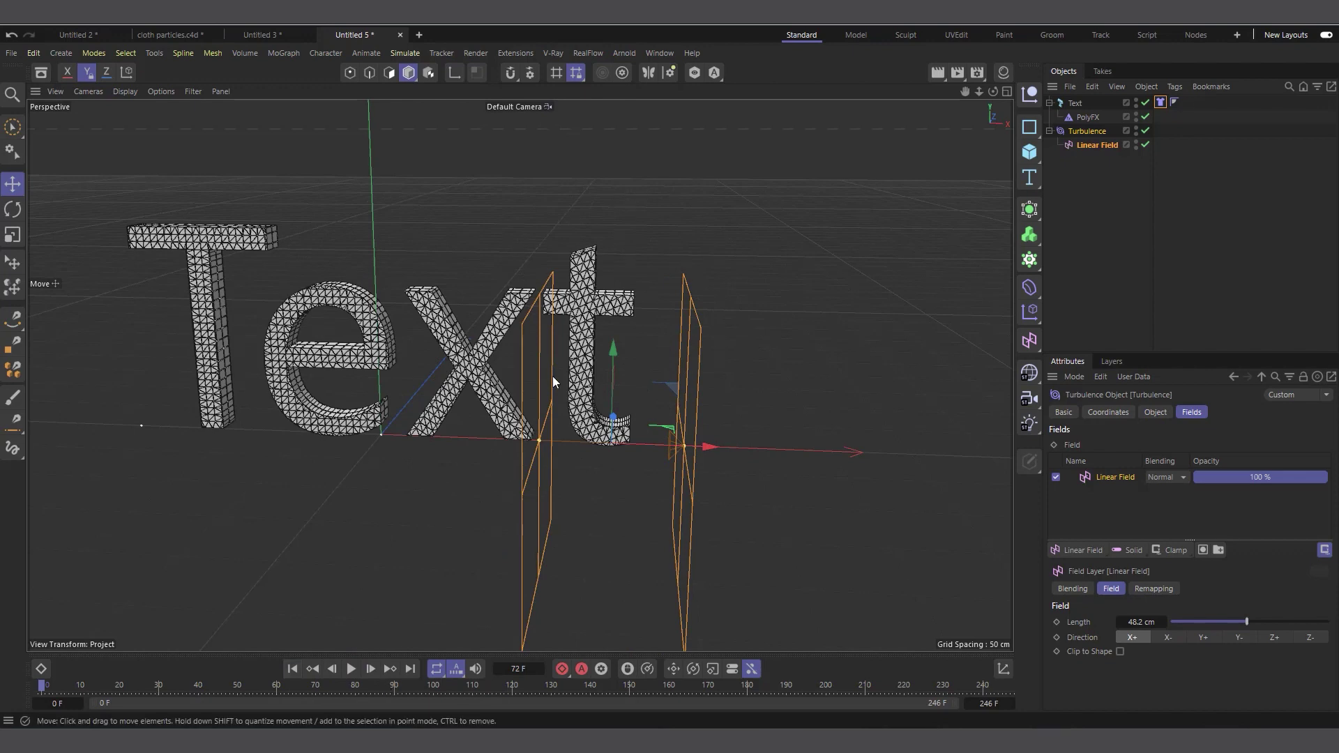
- Add a Gravity force to the scene, preview it briefly, and rewind to the start
scroll(767, 328, down, 2)
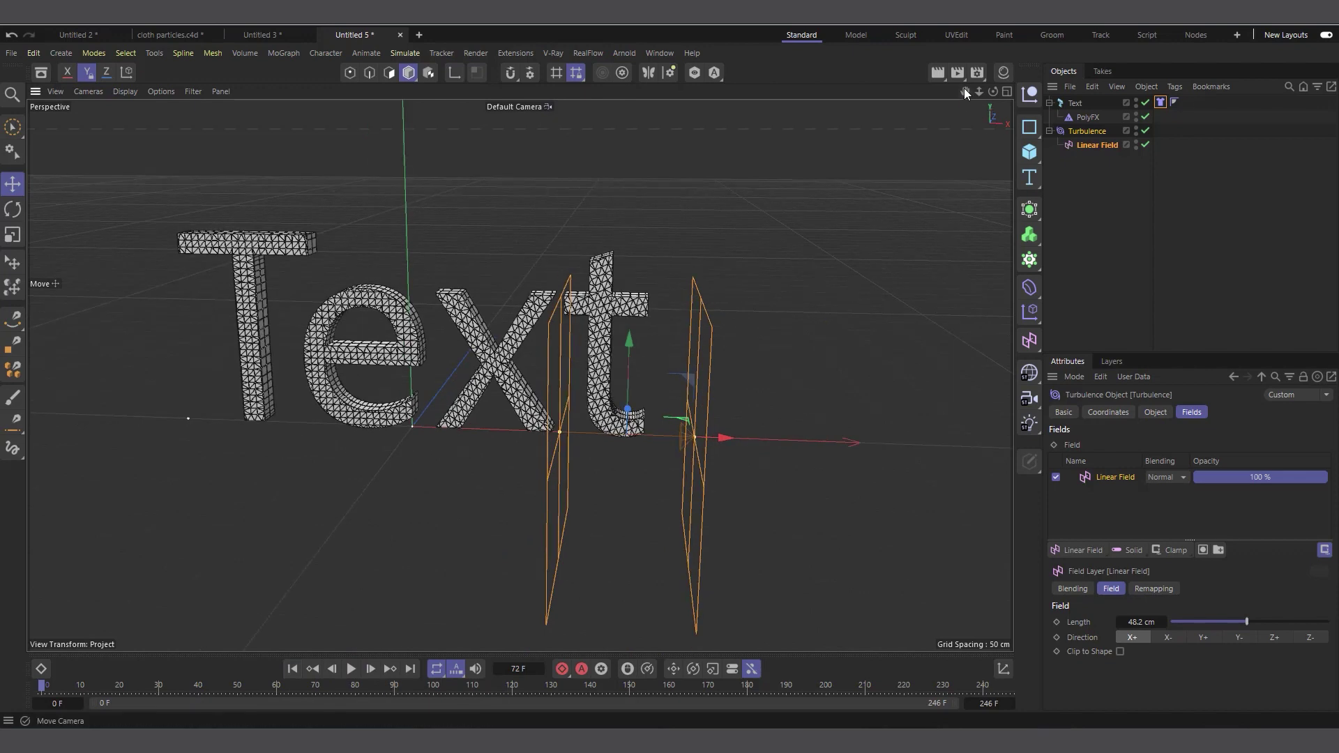
drag(965, 91, 998, 92)
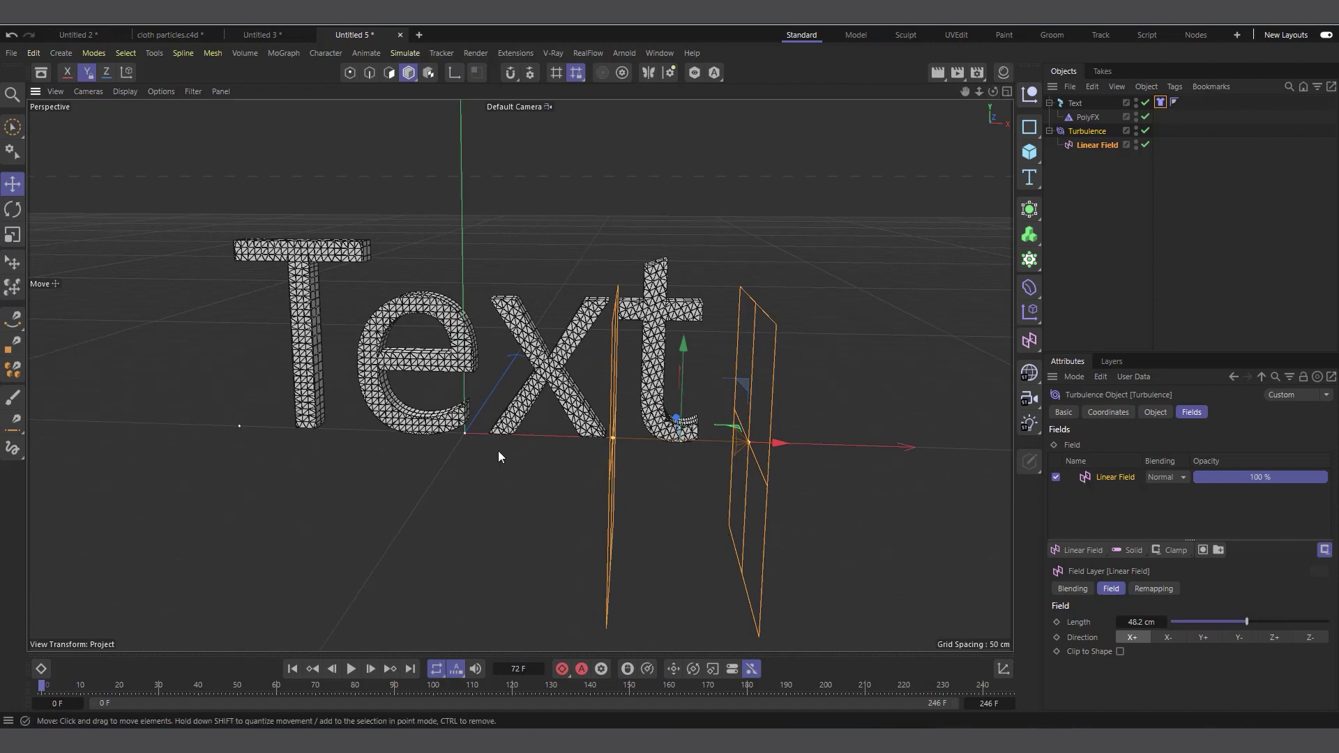
scroll(498, 460, up, 3)
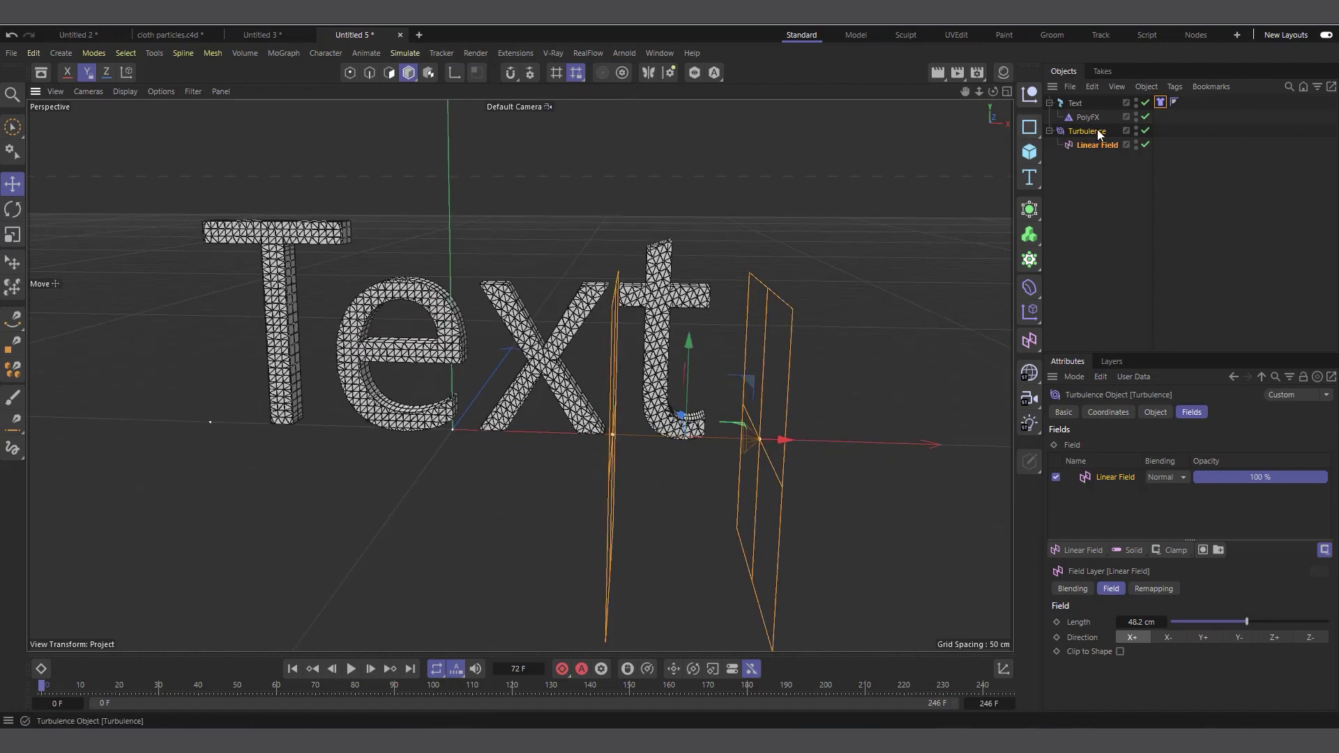
click(405, 53)
click(511, 168)
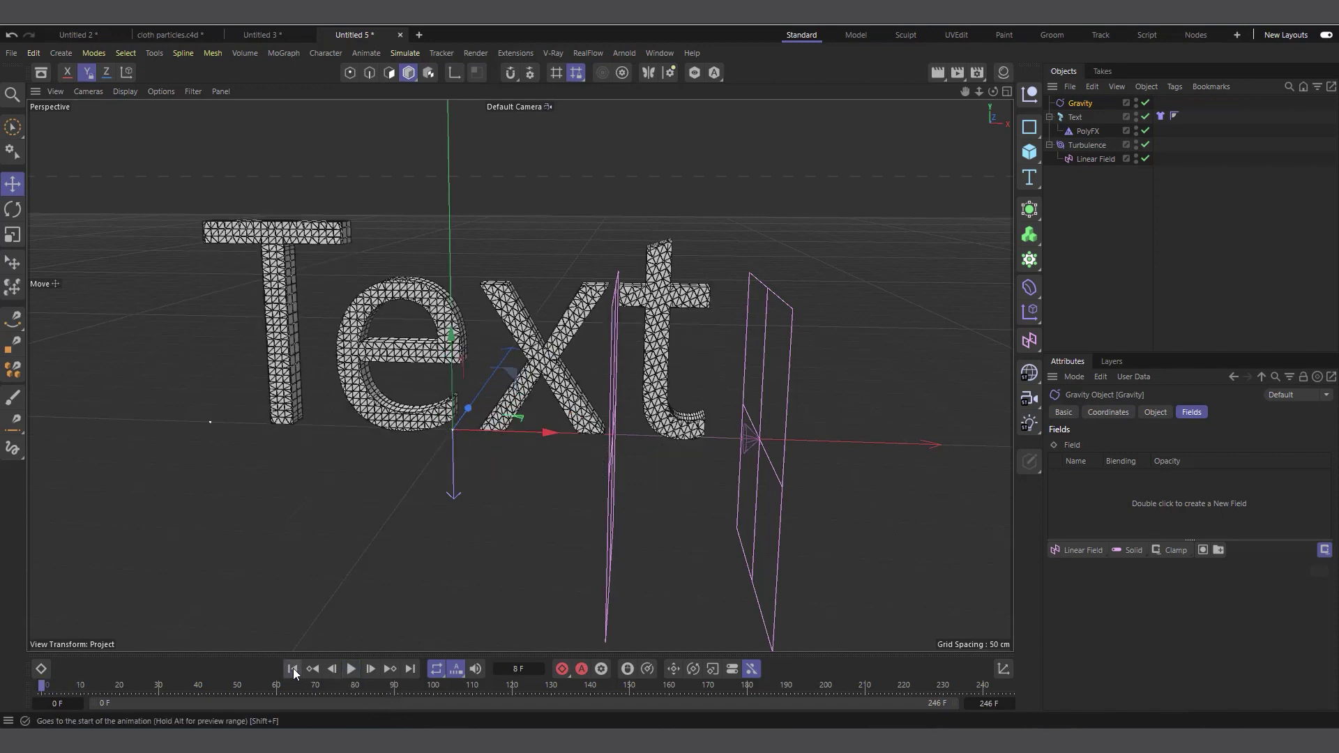
click(293, 668)
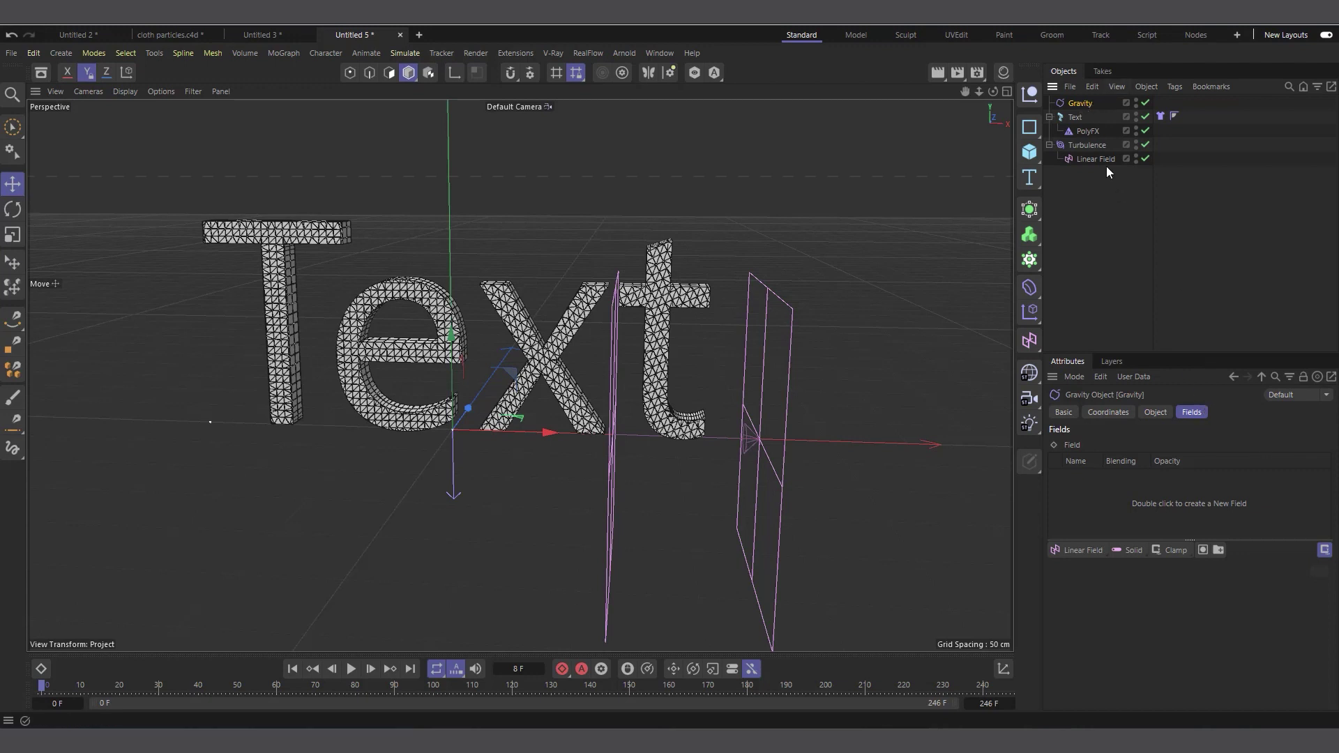
- Assign the existing Linear Field to the Gravity object's fields and preview the text simulation
drag(1086, 496, 1088, 496)
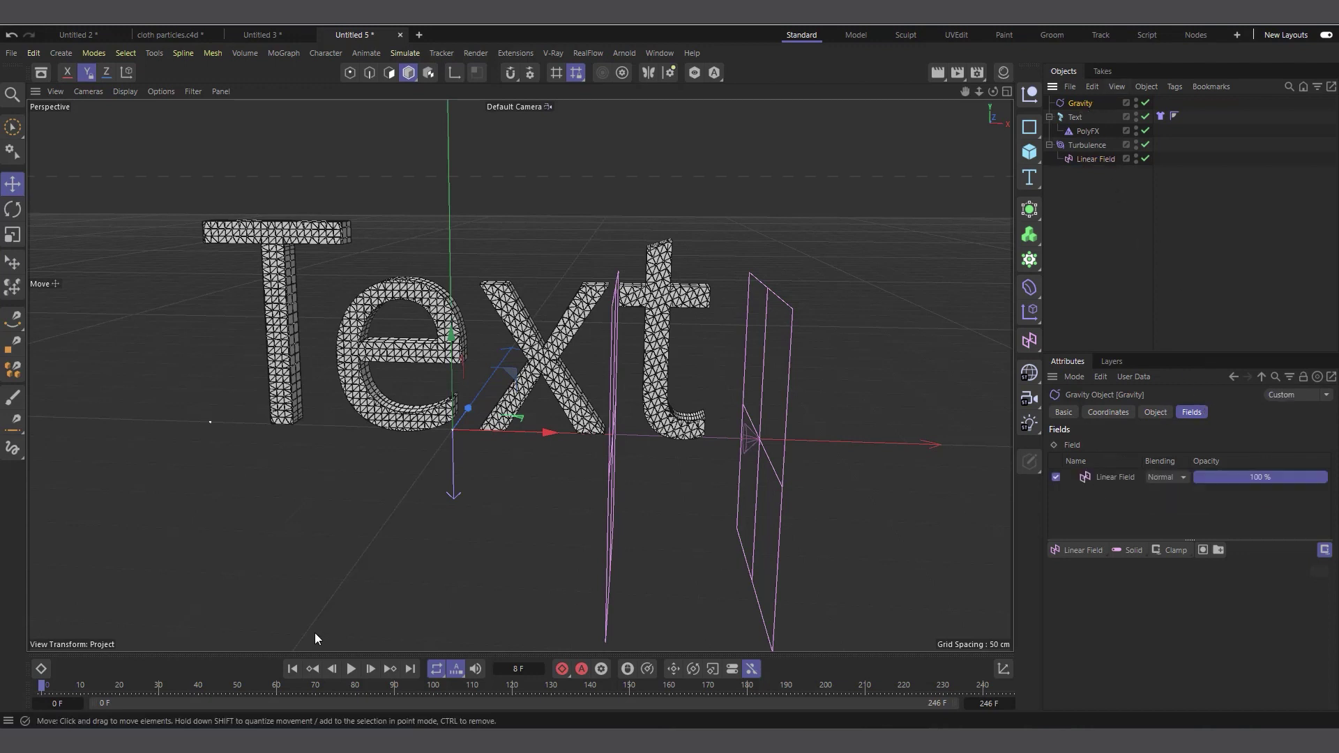
click(352, 670)
click(292, 669)
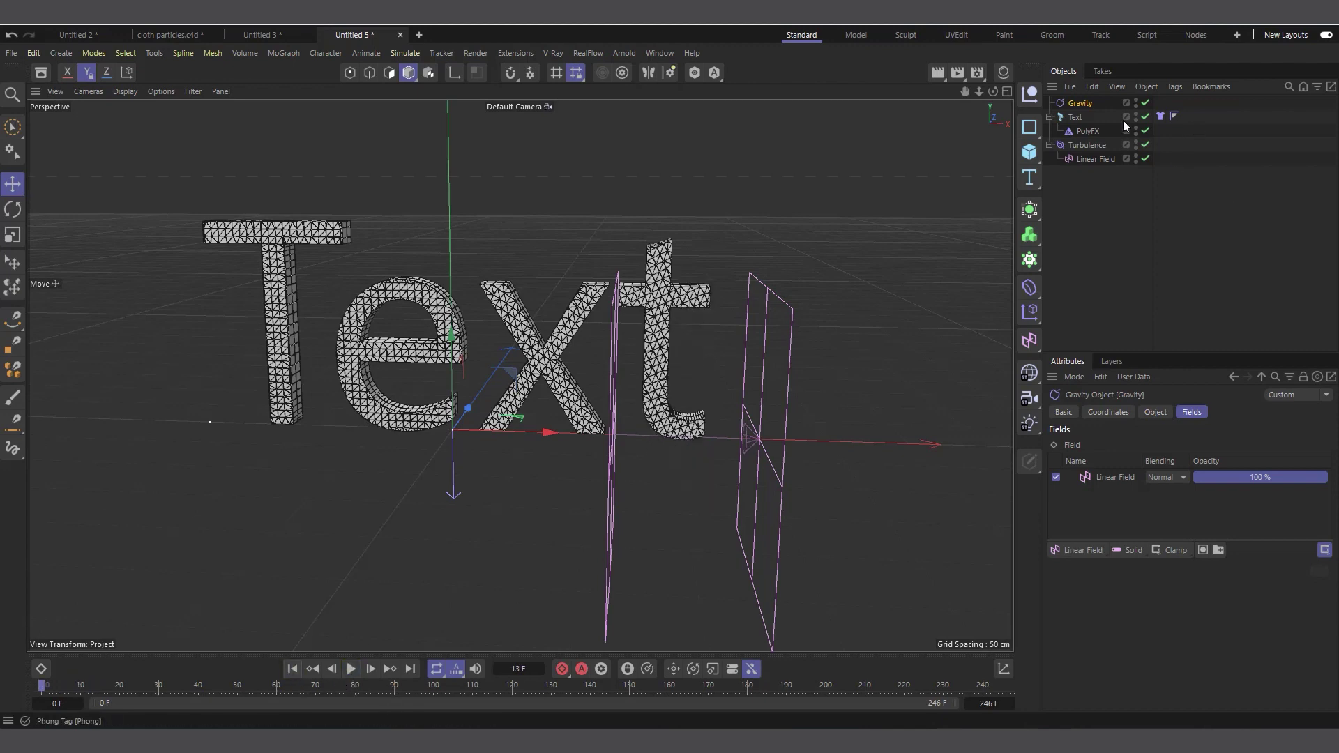
scroll(468, 569, down, 3)
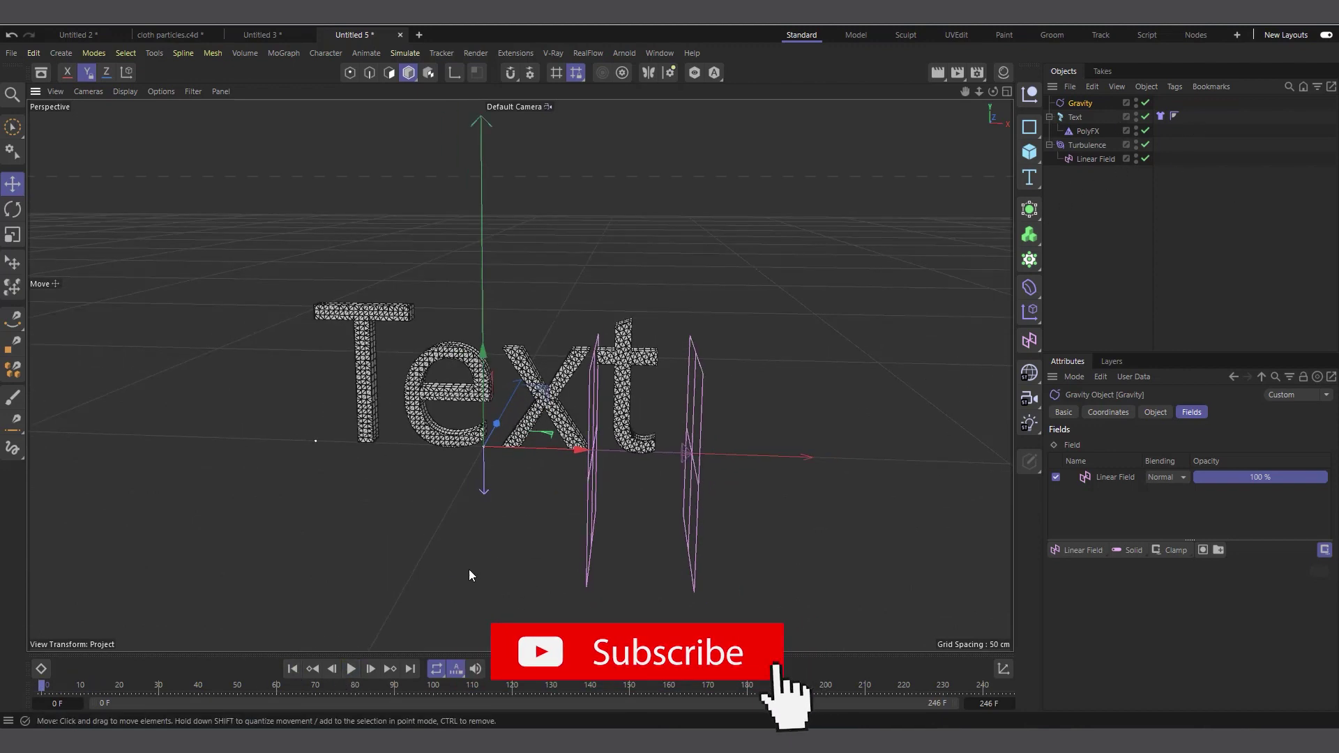
- Add a Plane primitive, lower it beneath the 3D text, and scale it up into a larger floor
scroll(468, 569, up, 5)
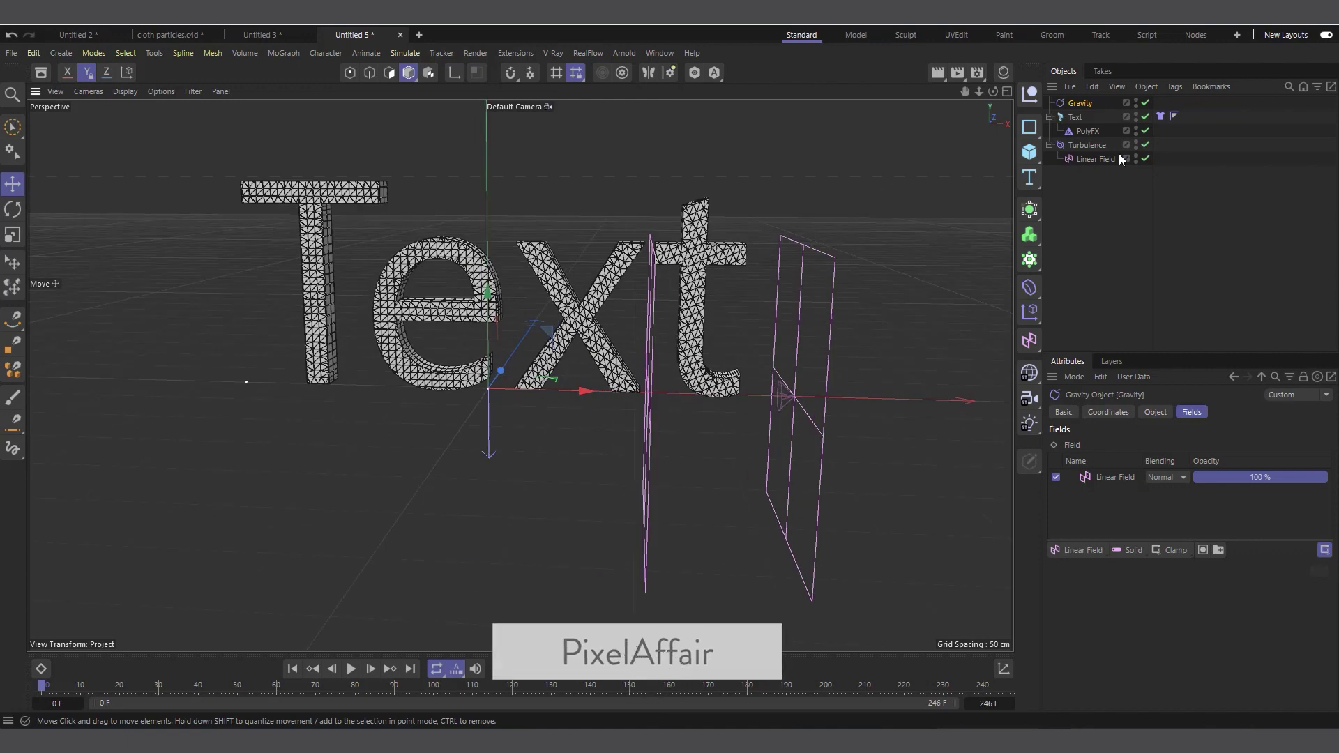
click(1029, 152)
click(1086, 200)
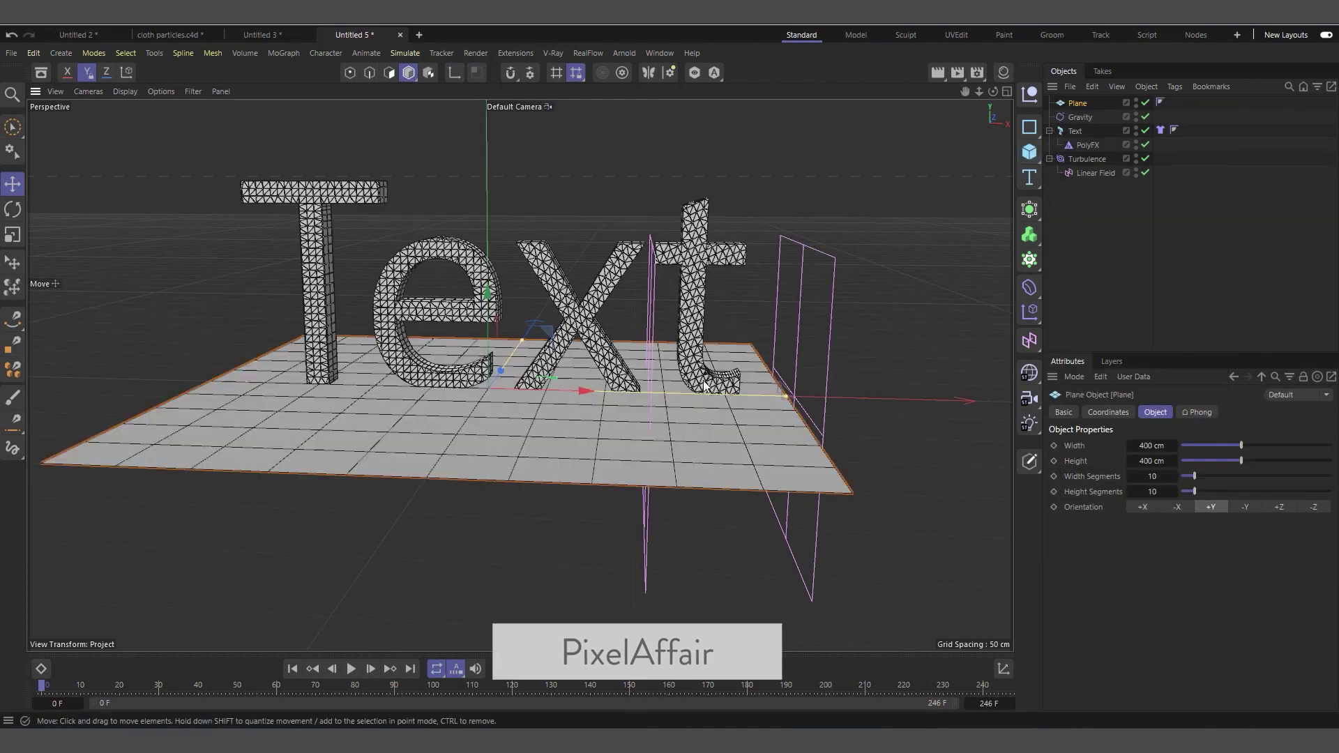
key(t)
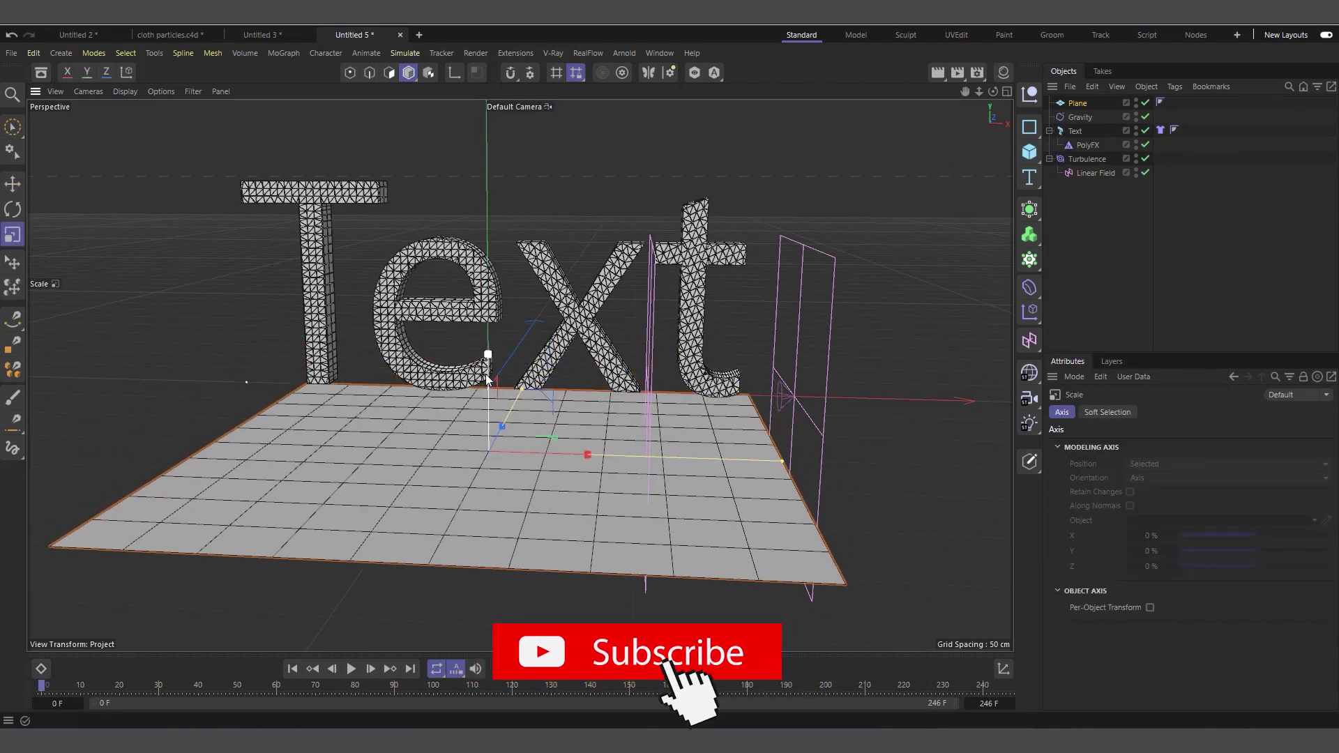
drag(488, 349, 757, 388)
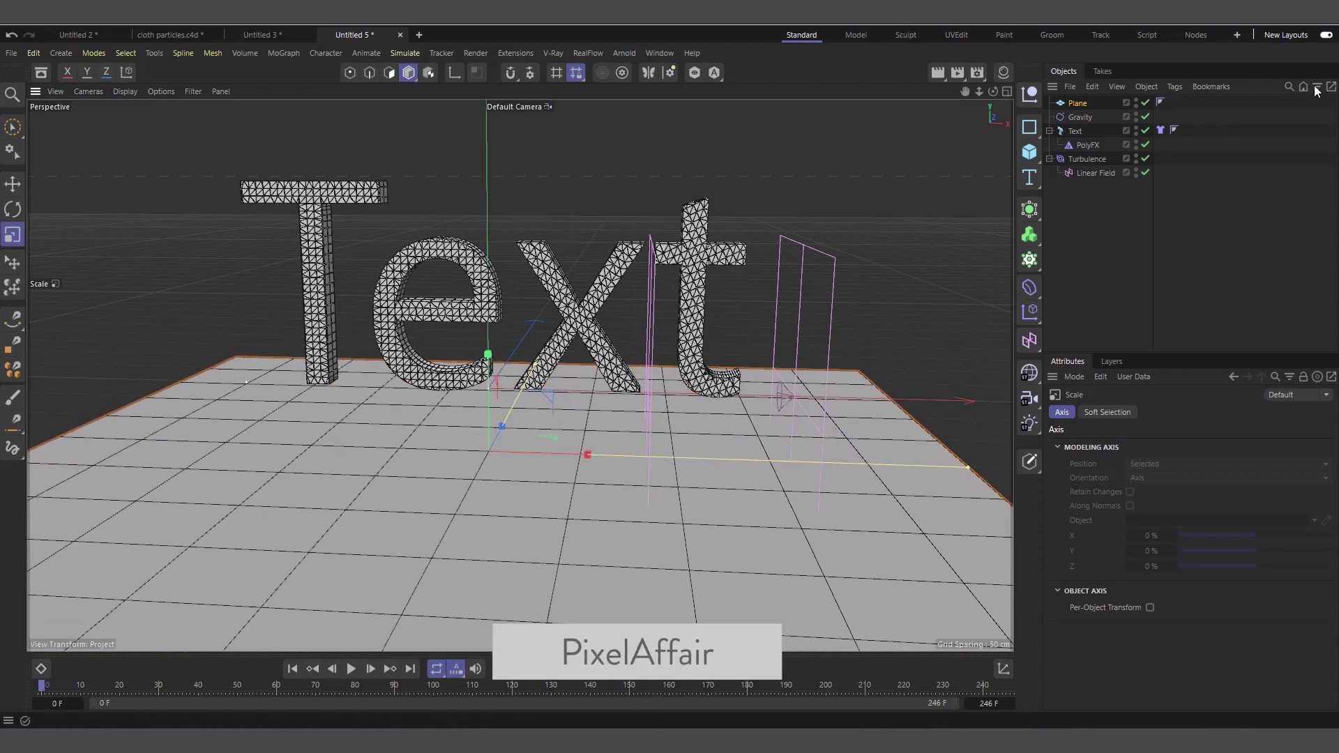
- Add a Collider simulation tag to the Plane
right_click(1082, 107)
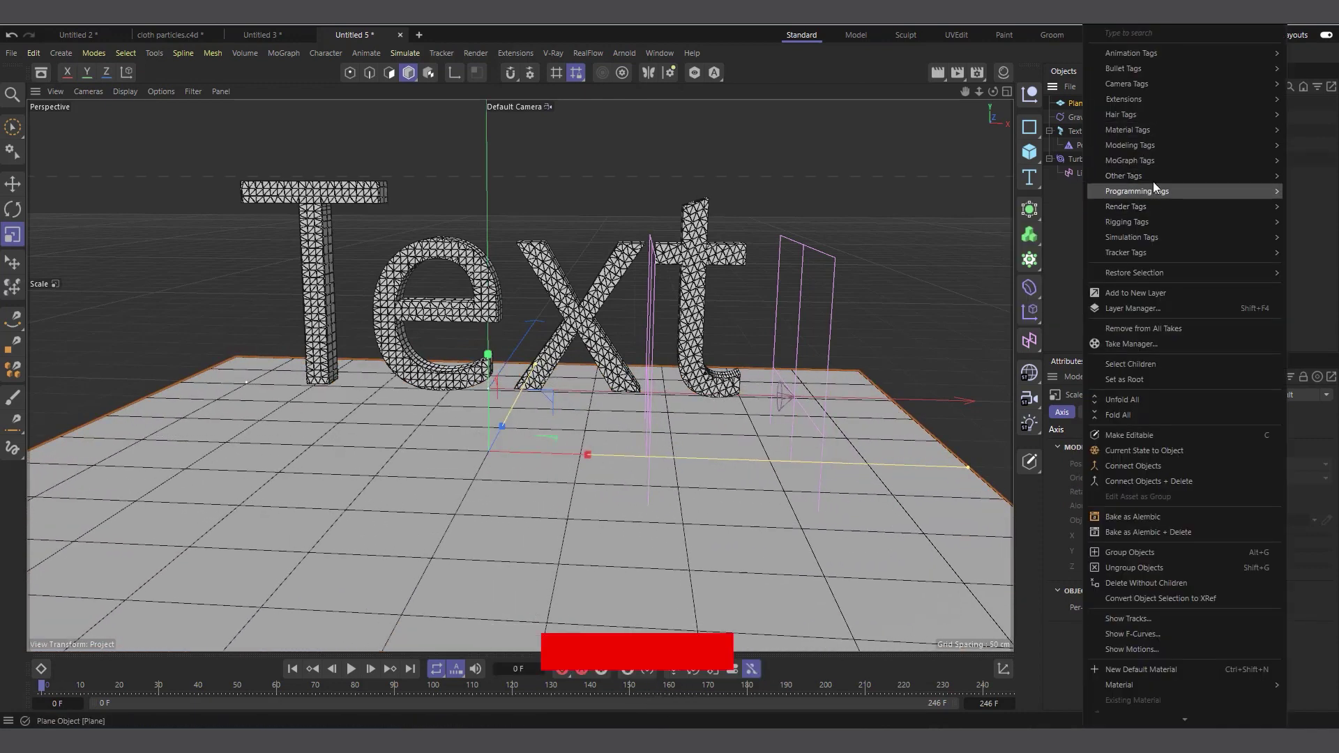
mouse_move(1157, 237)
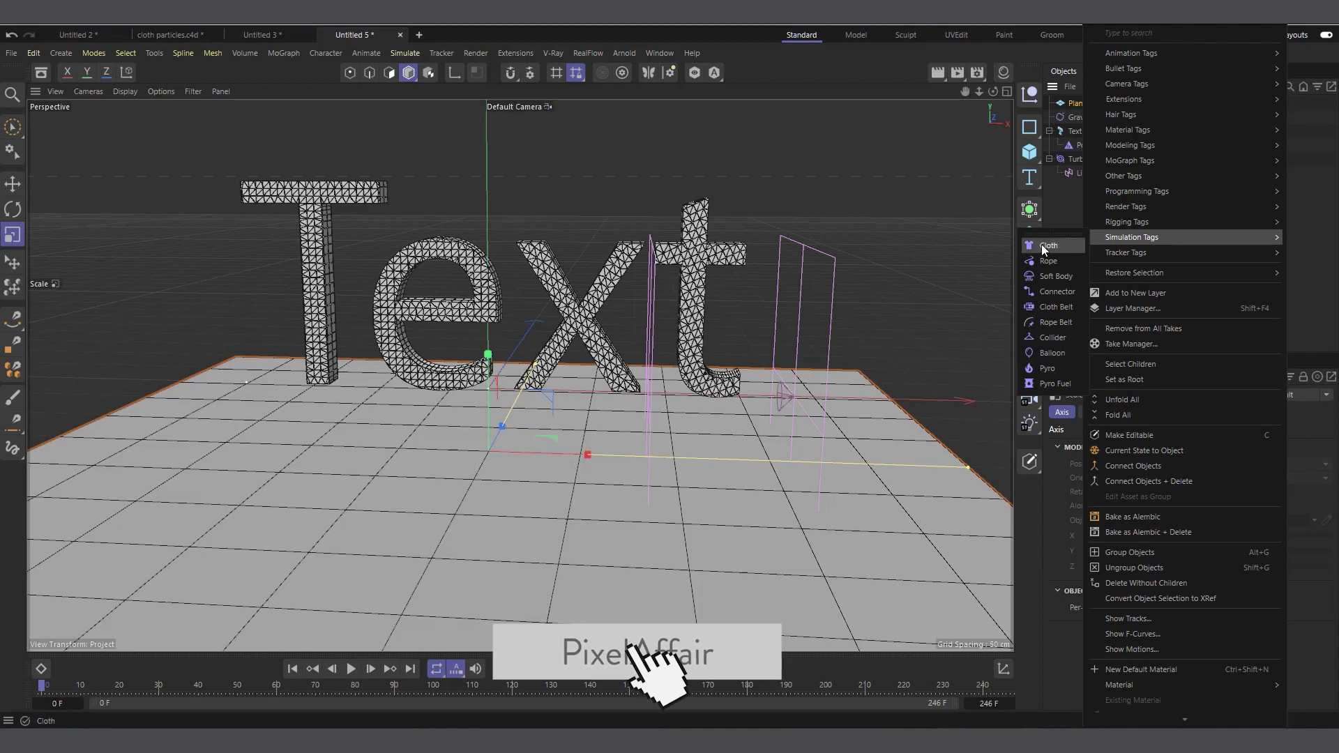
click(1050, 338)
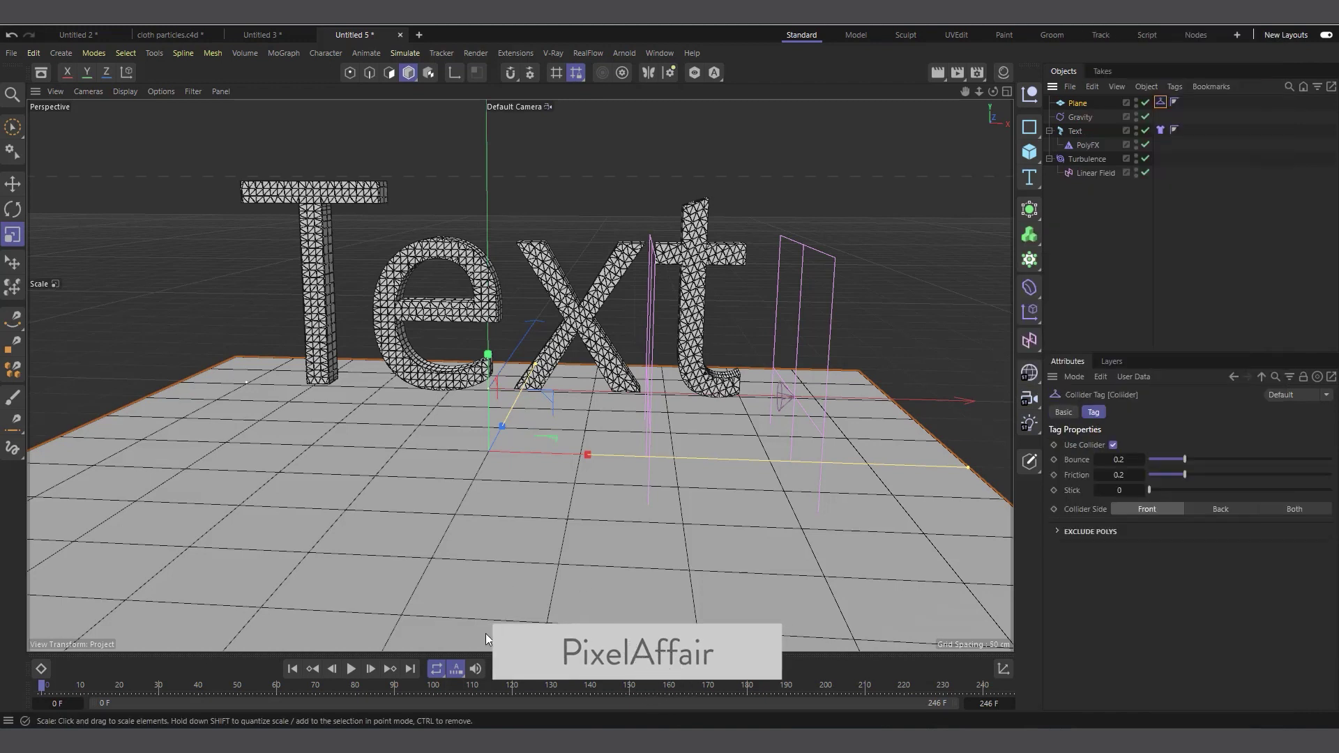
- Preview the text pieces falling onto the collider plane, stop playback, and rewind to the start
click(350, 668)
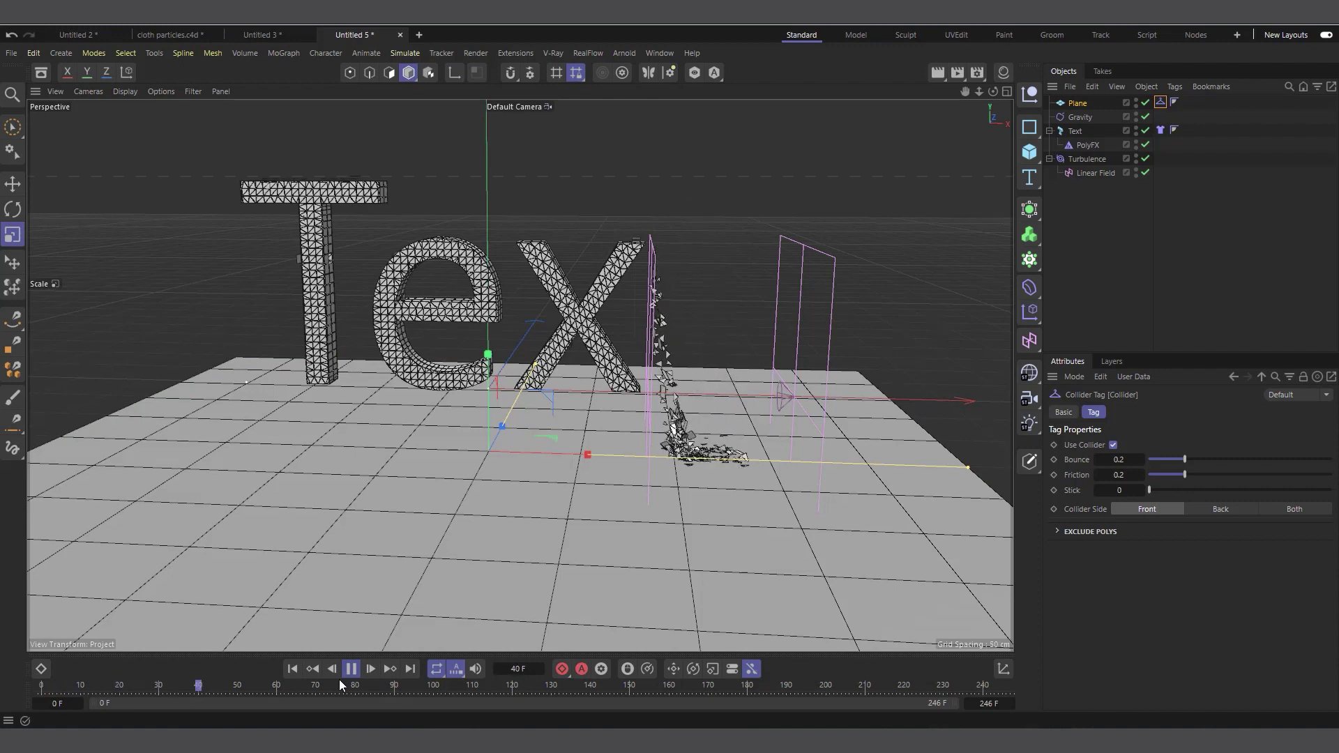
click(292, 668)
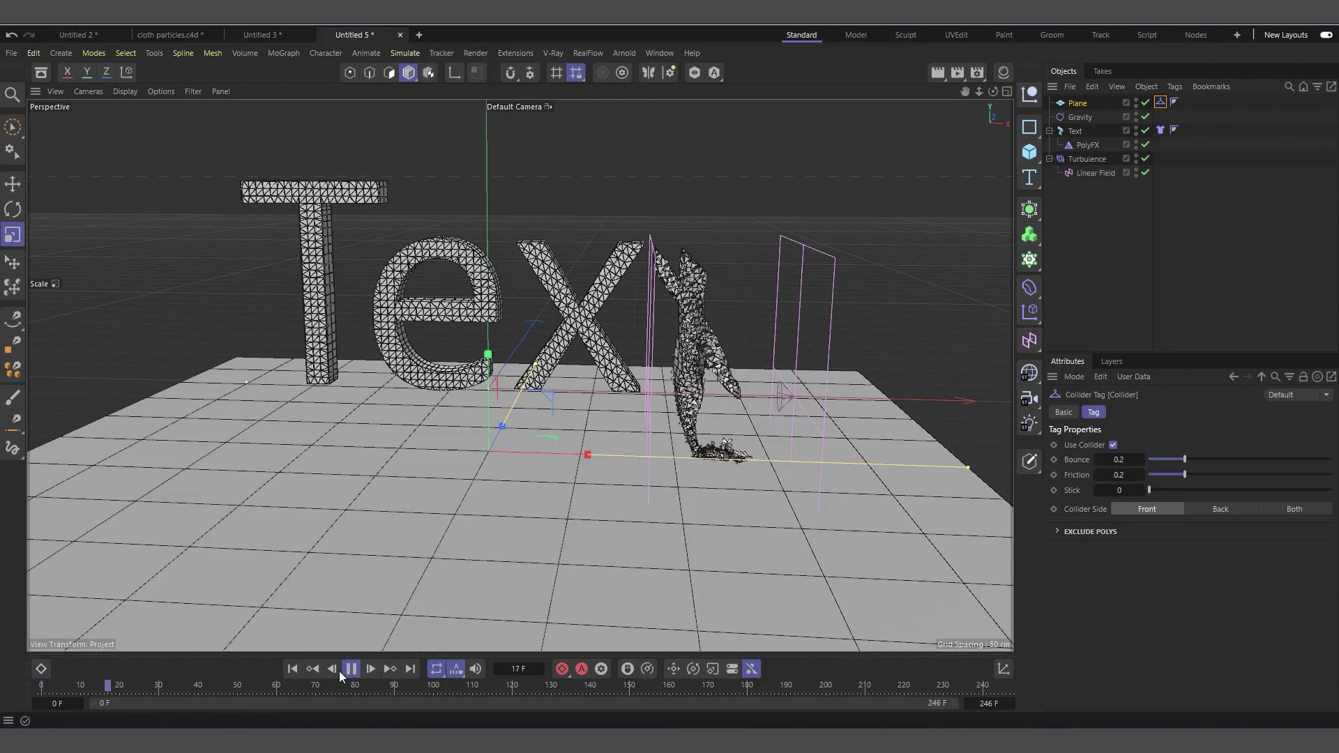
click(351, 668)
click(292, 668)
- Sweep the Linear Field along the X axis from the letter t to the T during playback, and rewind to the start
click(1096, 172)
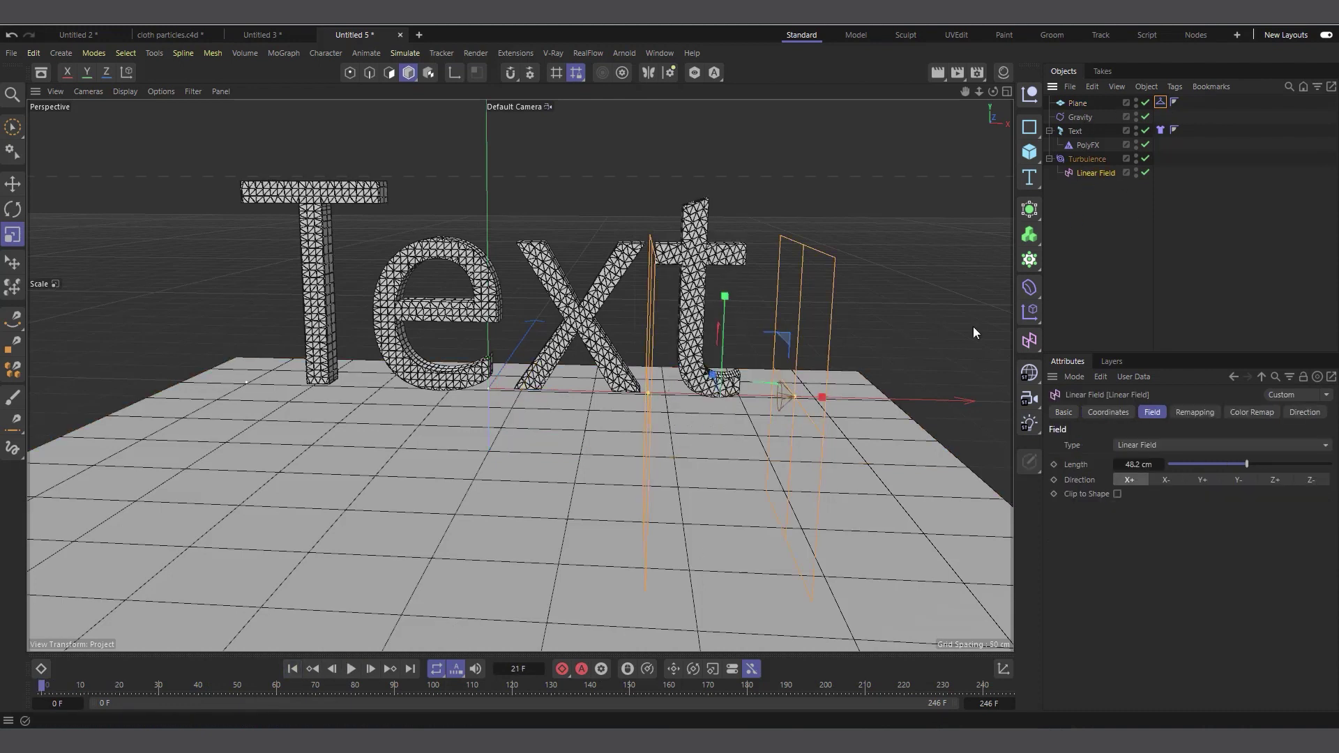
click(351, 668)
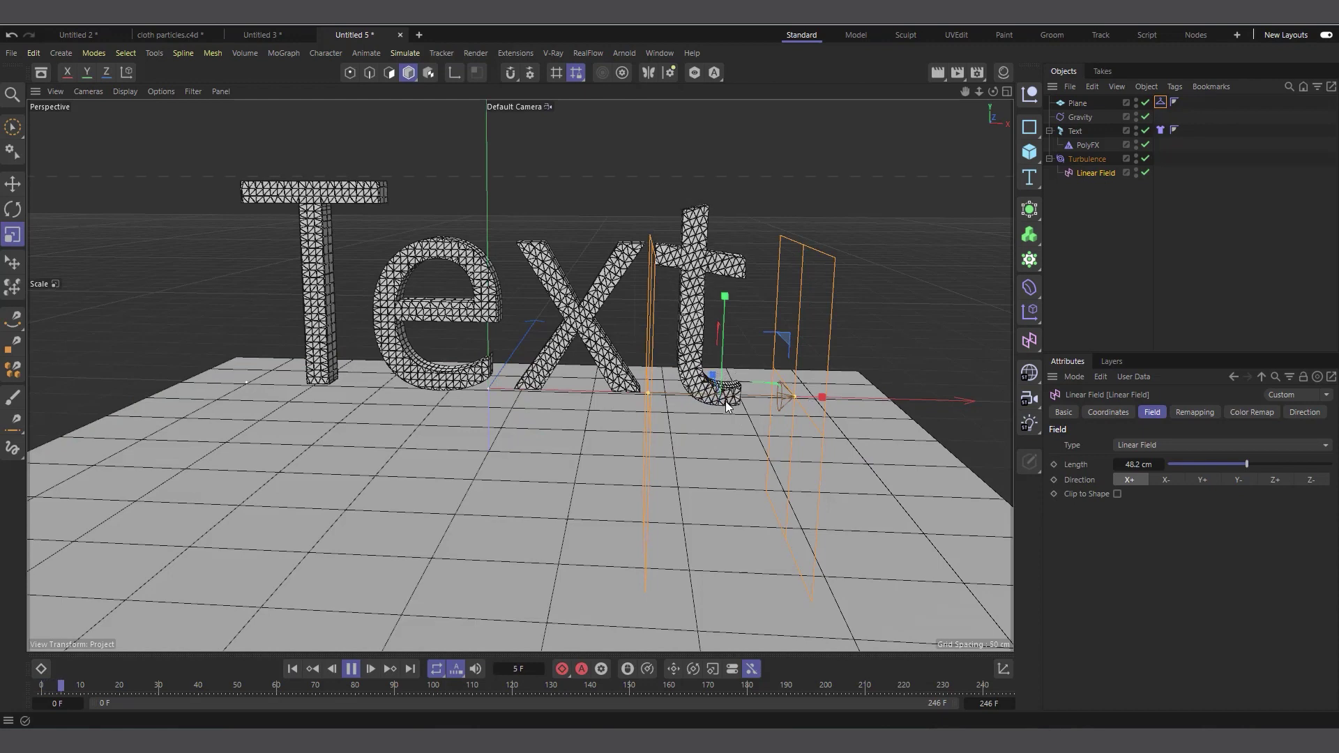
key(e)
drag(800, 395, 295, 432)
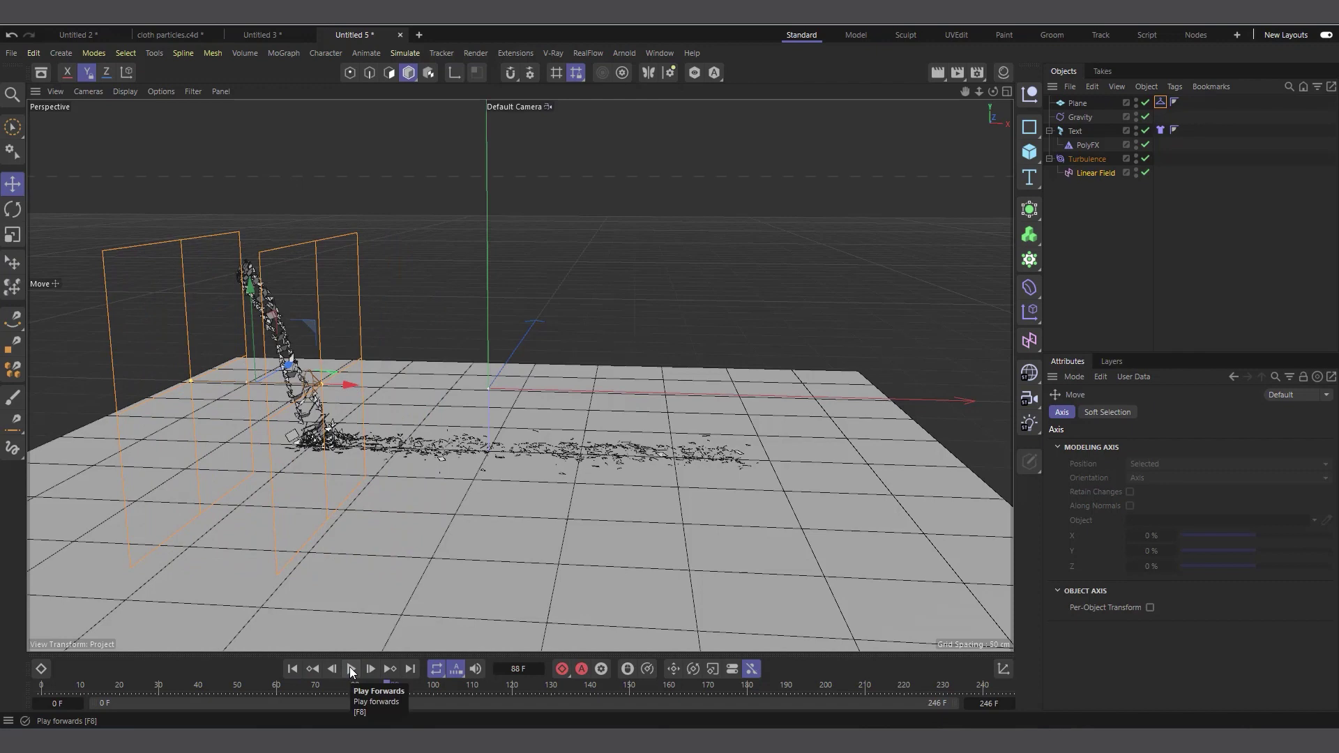
key(shift+f)
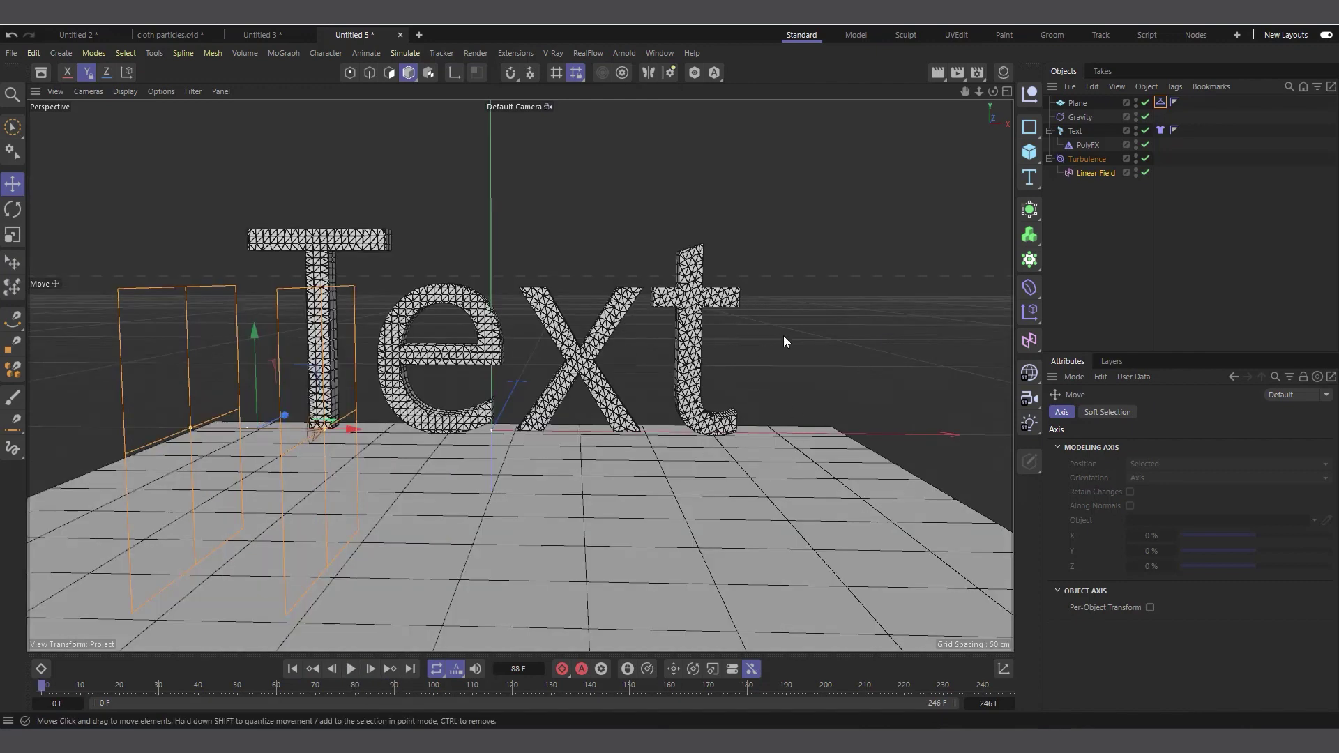
- Add a Matrix object, set its mode to Object, and assign the Text object as its source
click(1030, 260)
click(1091, 308)
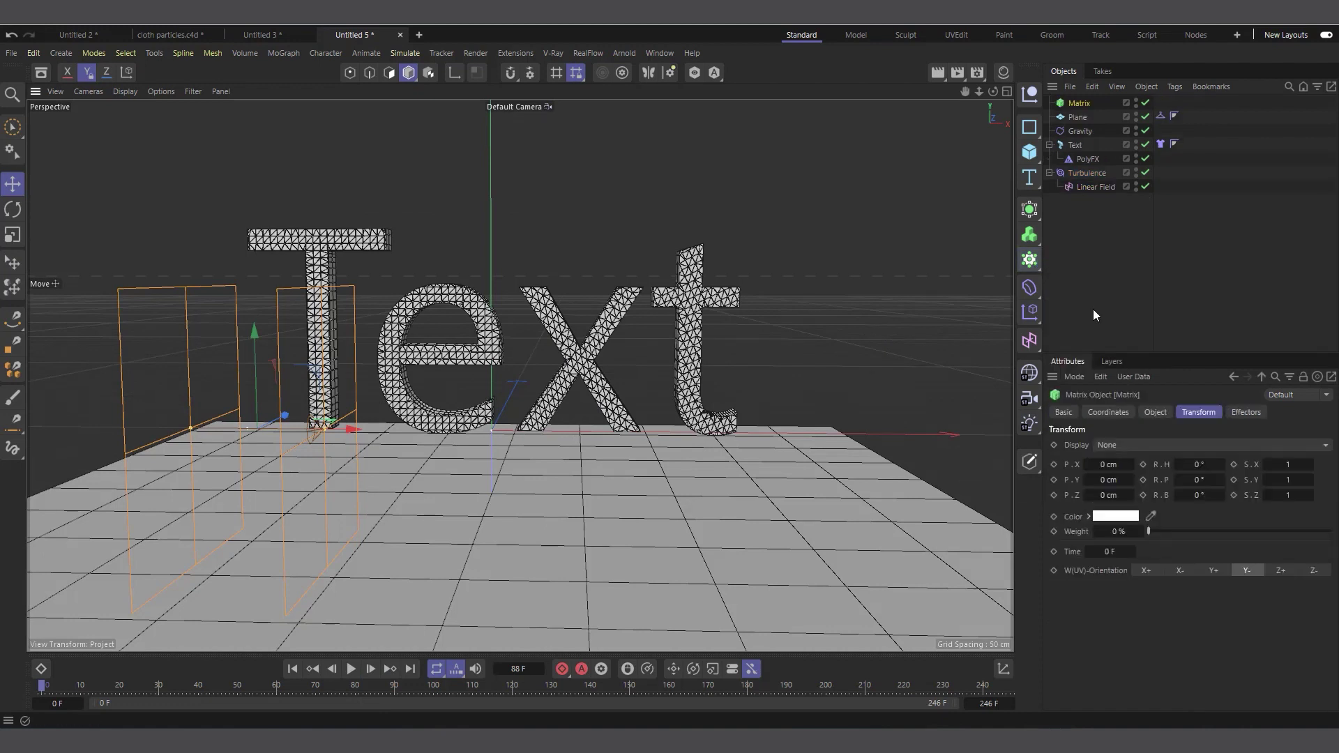
click(1157, 412)
click(1144, 445)
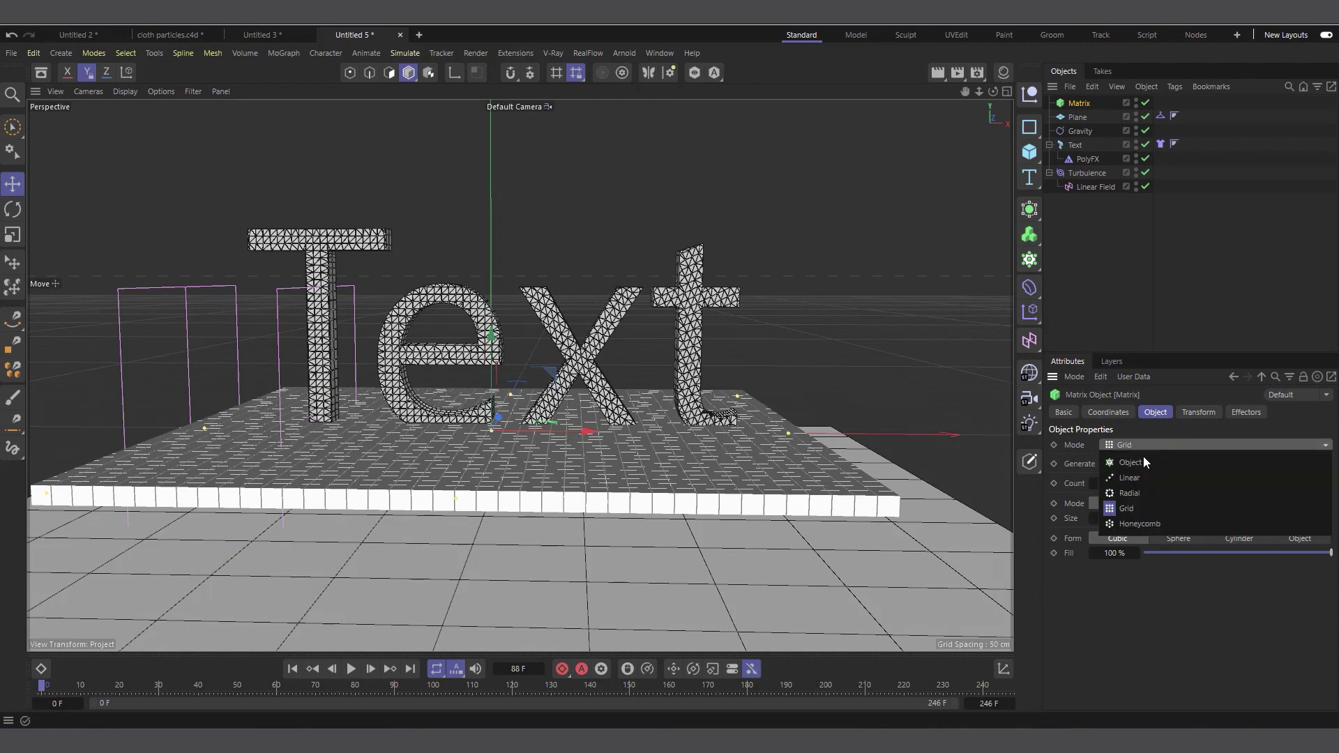
click(1143, 463)
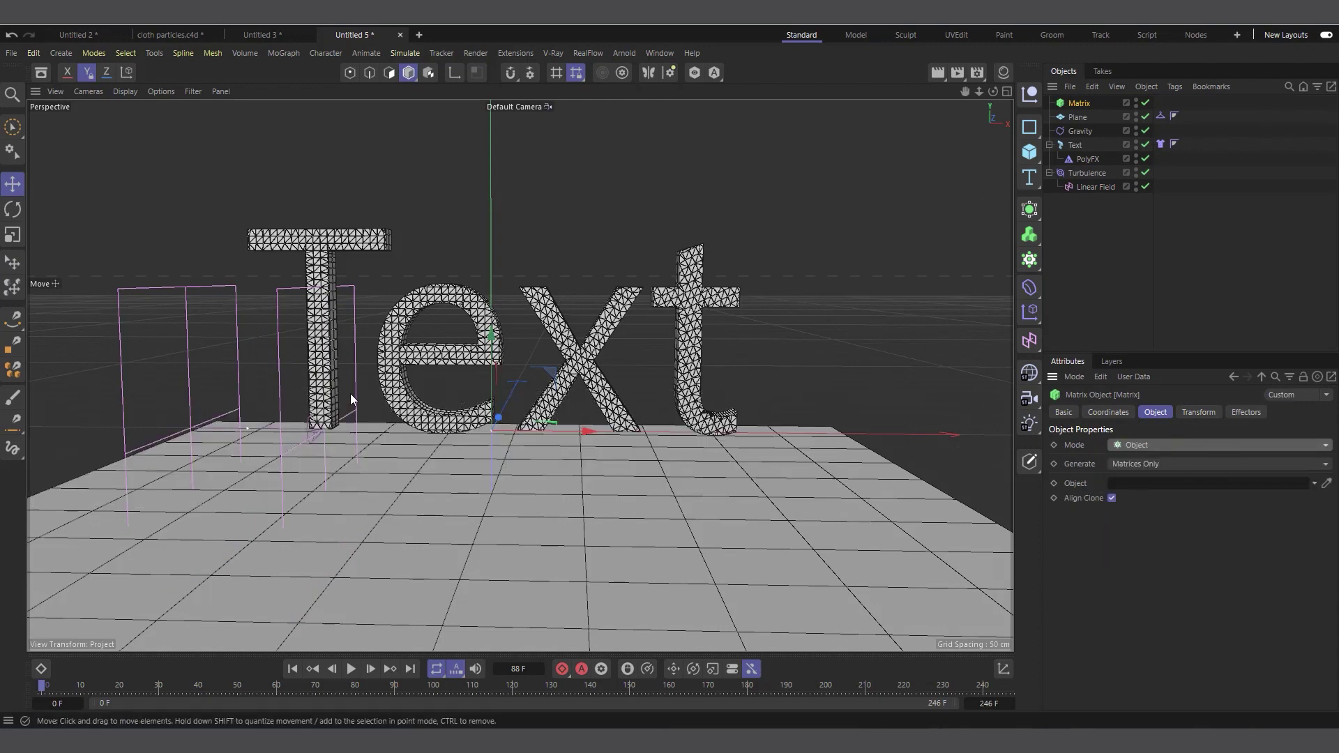
drag(1077, 146, 1166, 537)
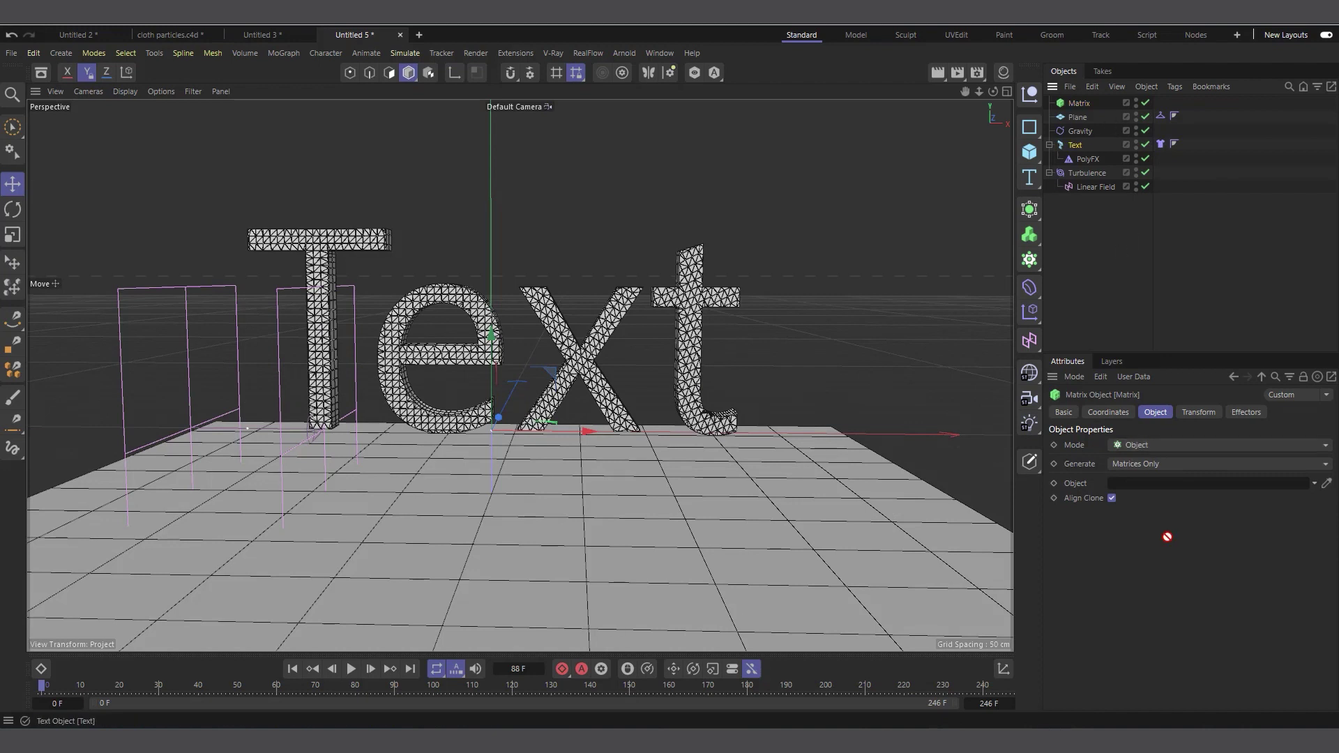
drag(1147, 486, 1147, 487)
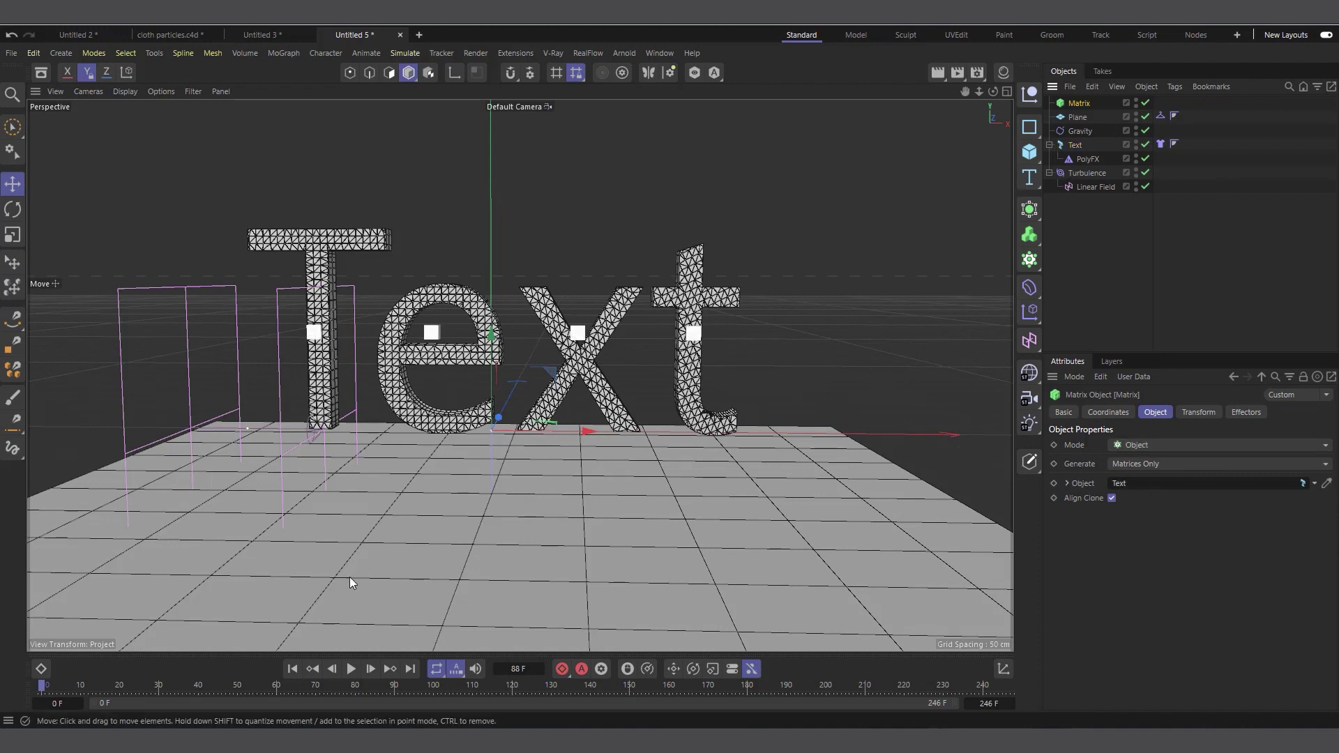
- Nest the Text object under a new Connect object and assign Connect as the Matrix's source object
click(1038, 219)
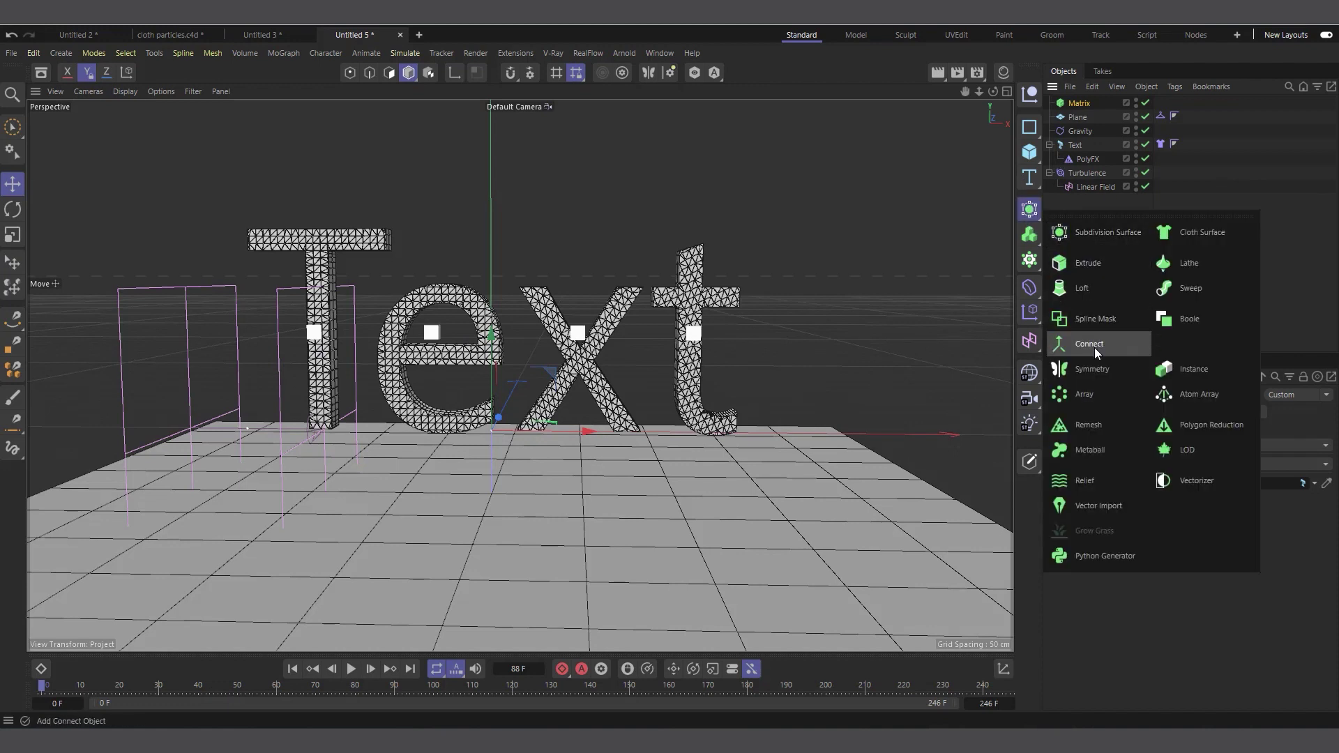
click(1105, 343)
drag(1075, 160, 1070, 113)
click(1079, 146)
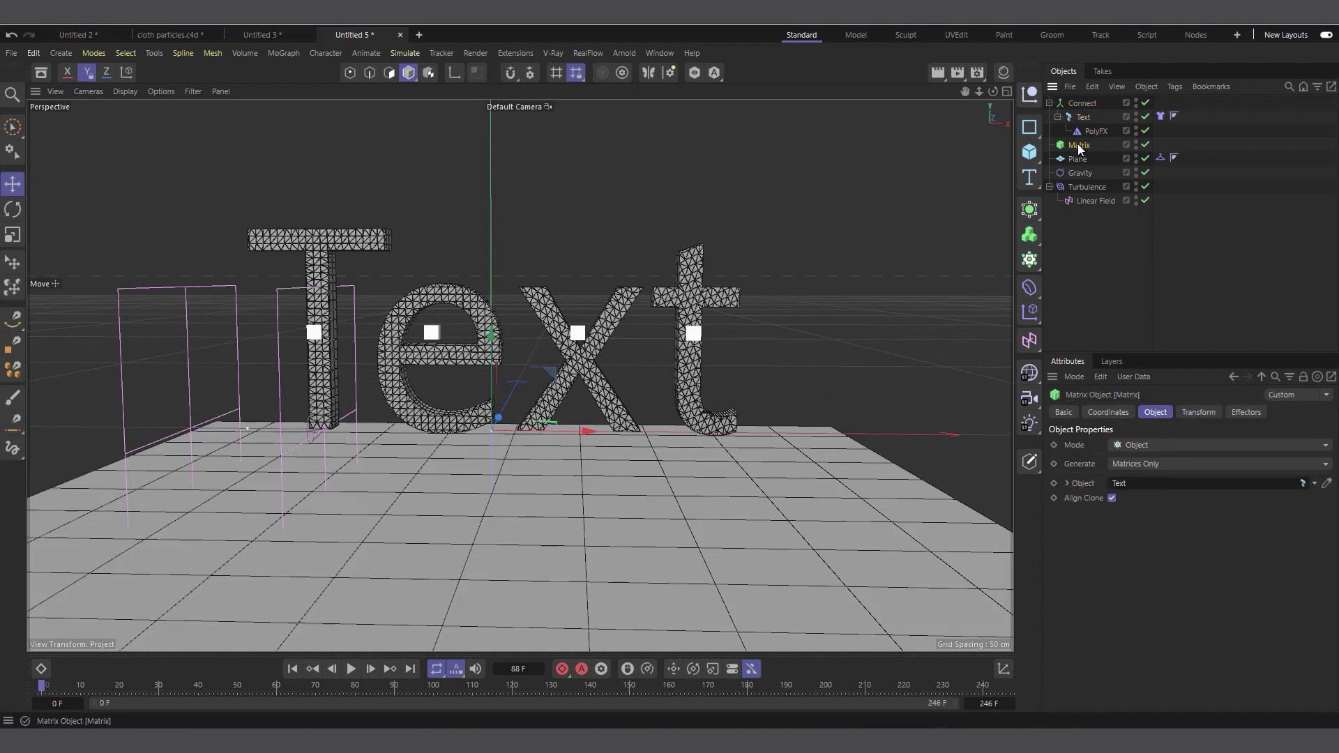
click(1050, 103)
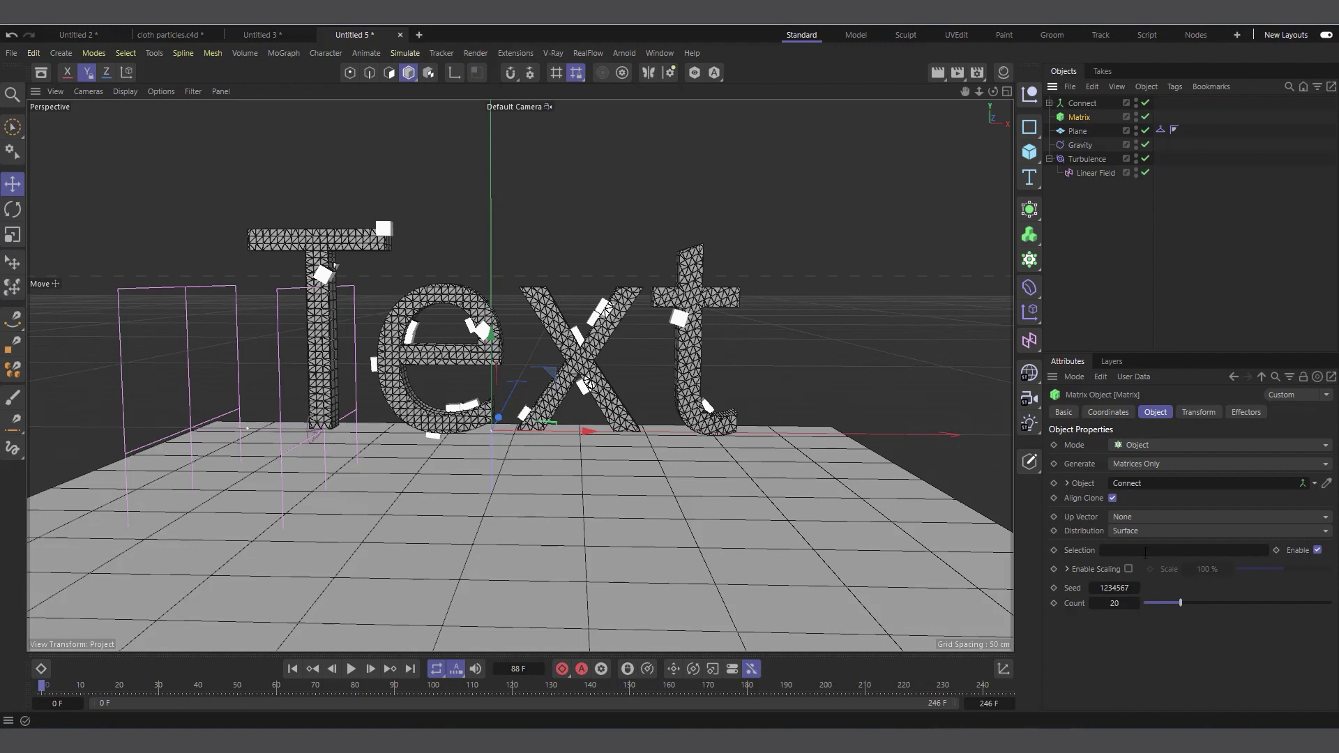
- Set the Matrix distribution to Polygon Center and its X, Y and Z transform scale to 0.2
click(1135, 530)
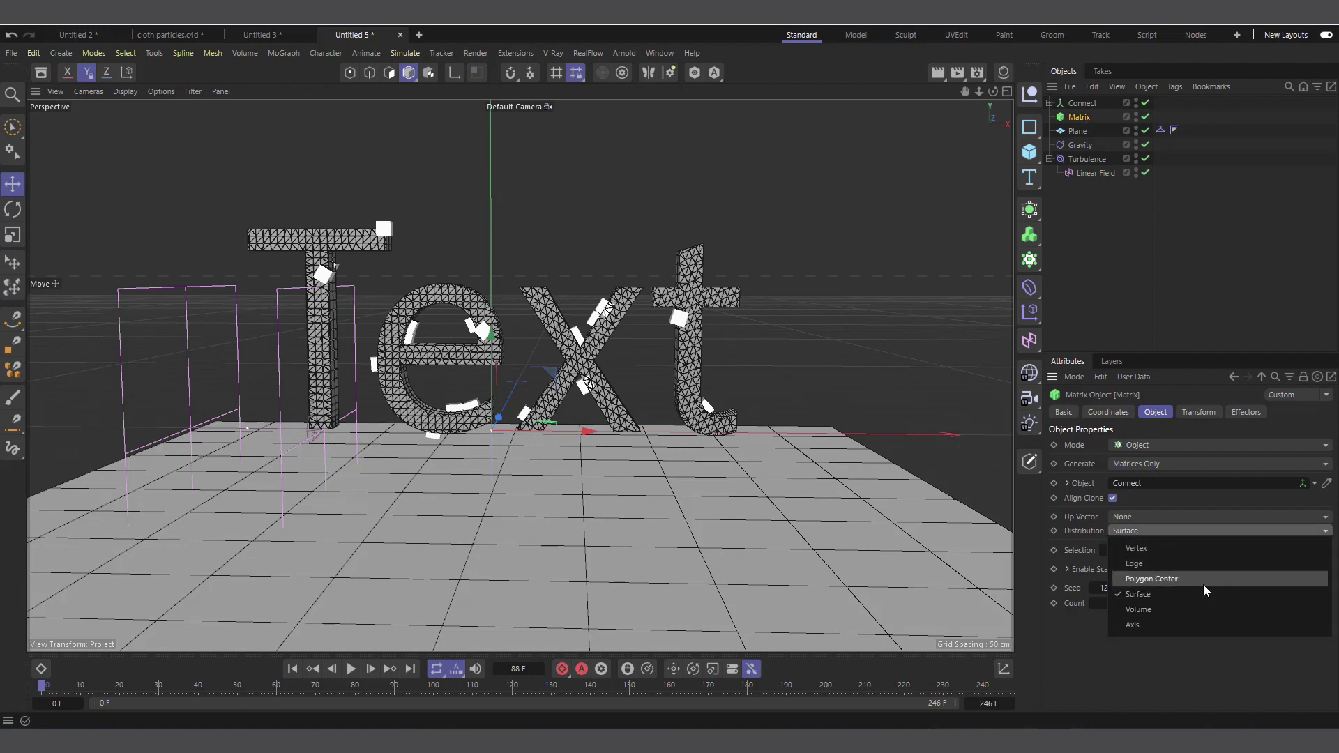
click(1203, 584)
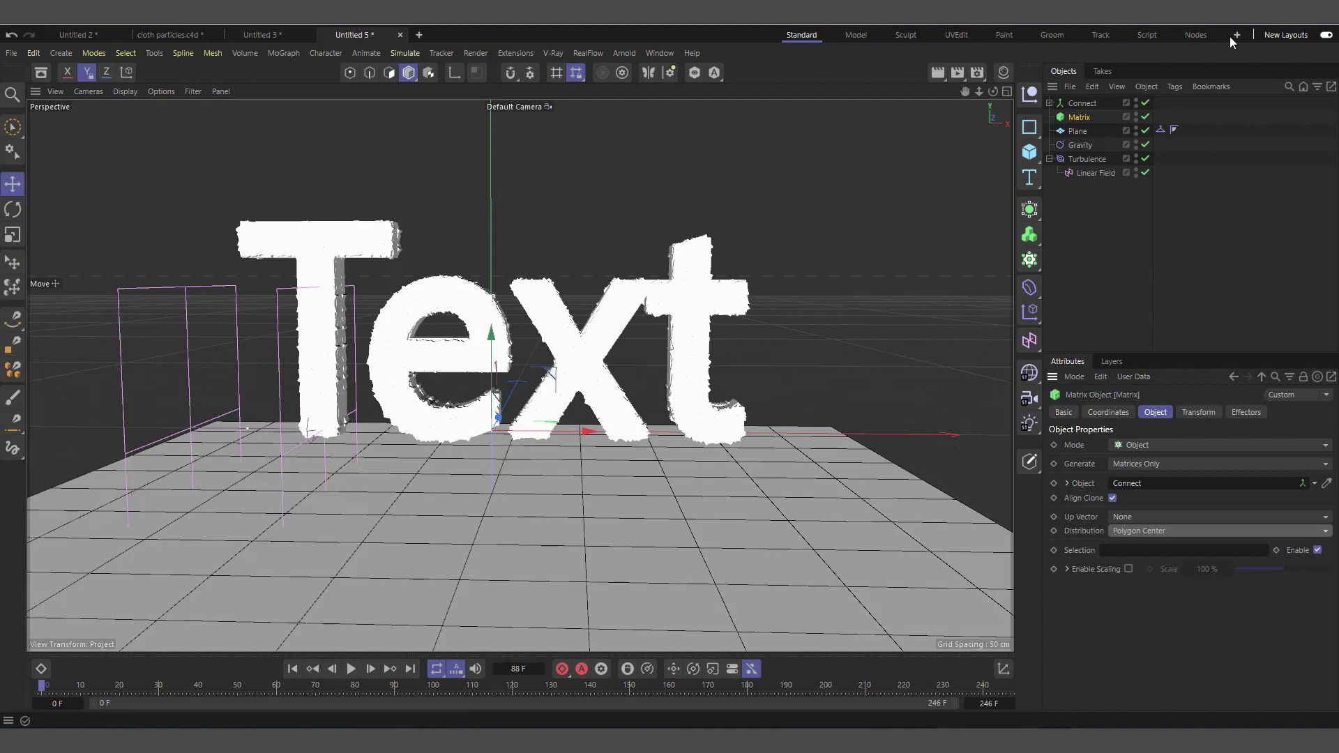
click(1199, 412)
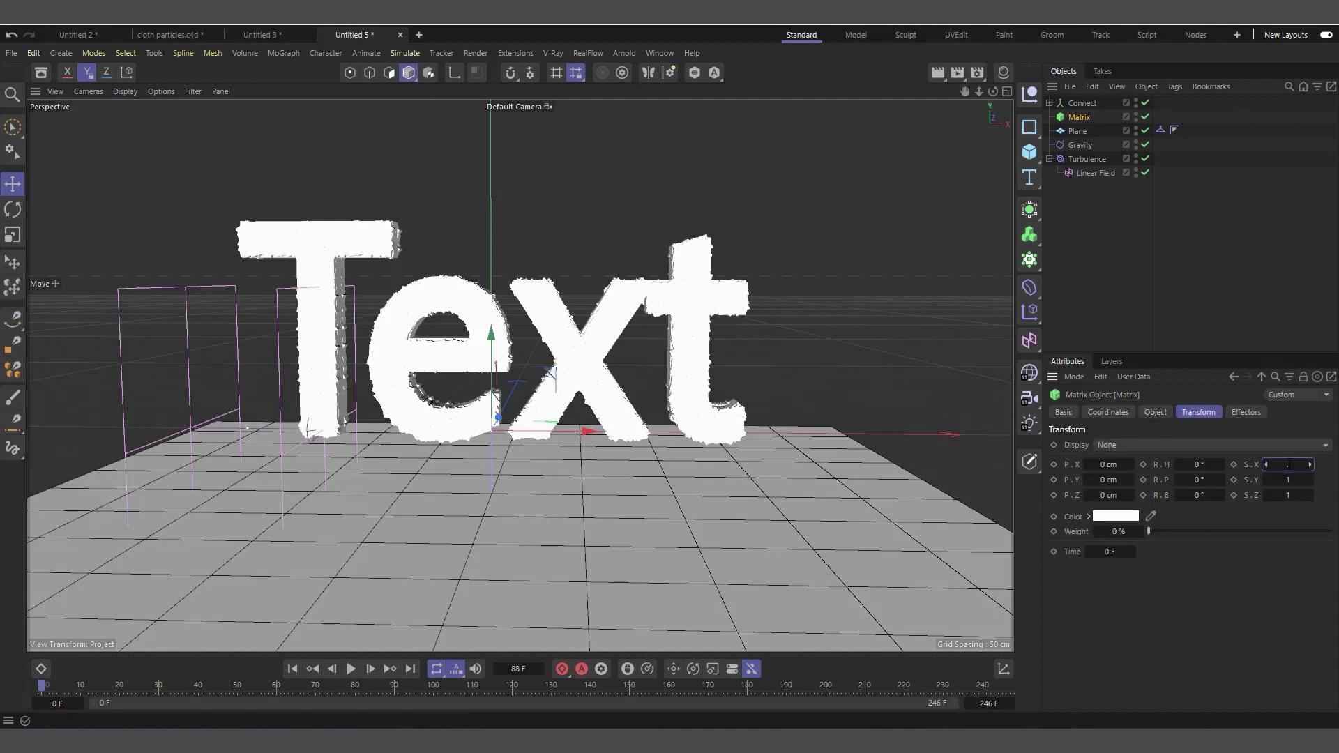
click(1295, 480)
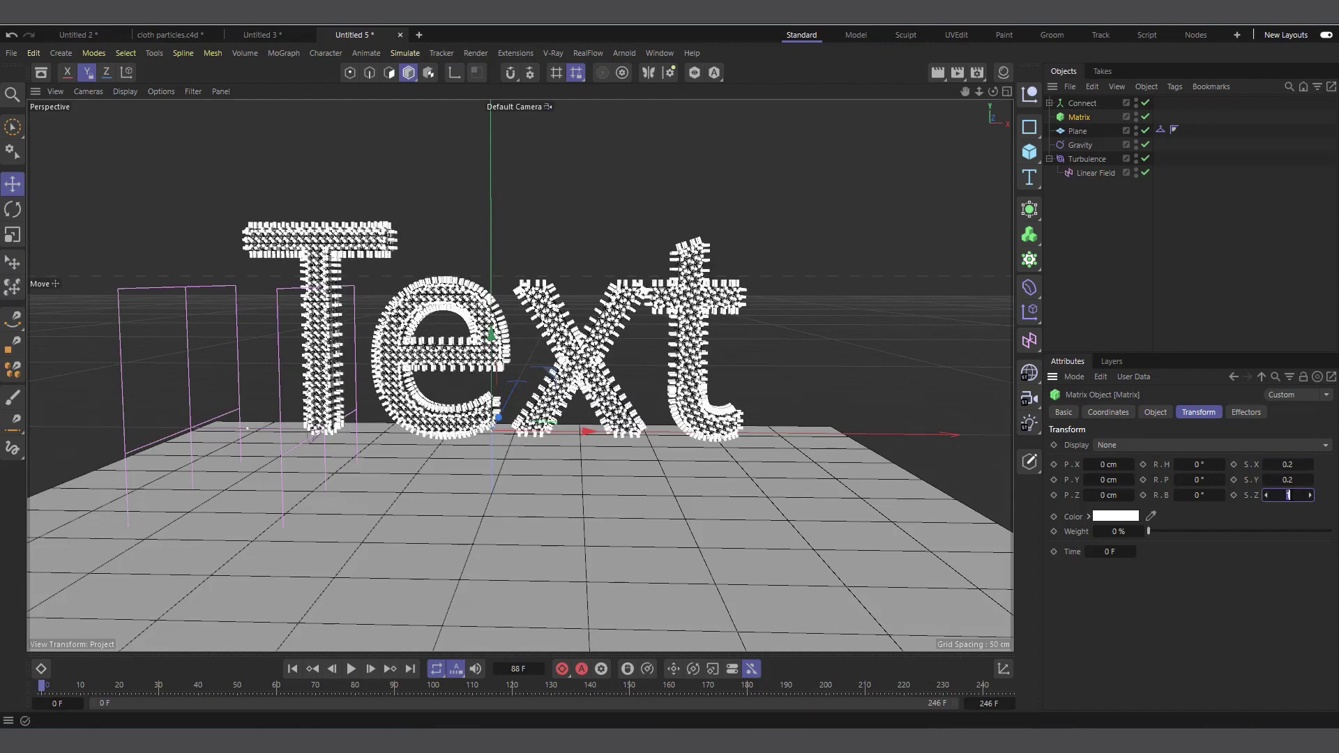
text(.2)
key(Return)
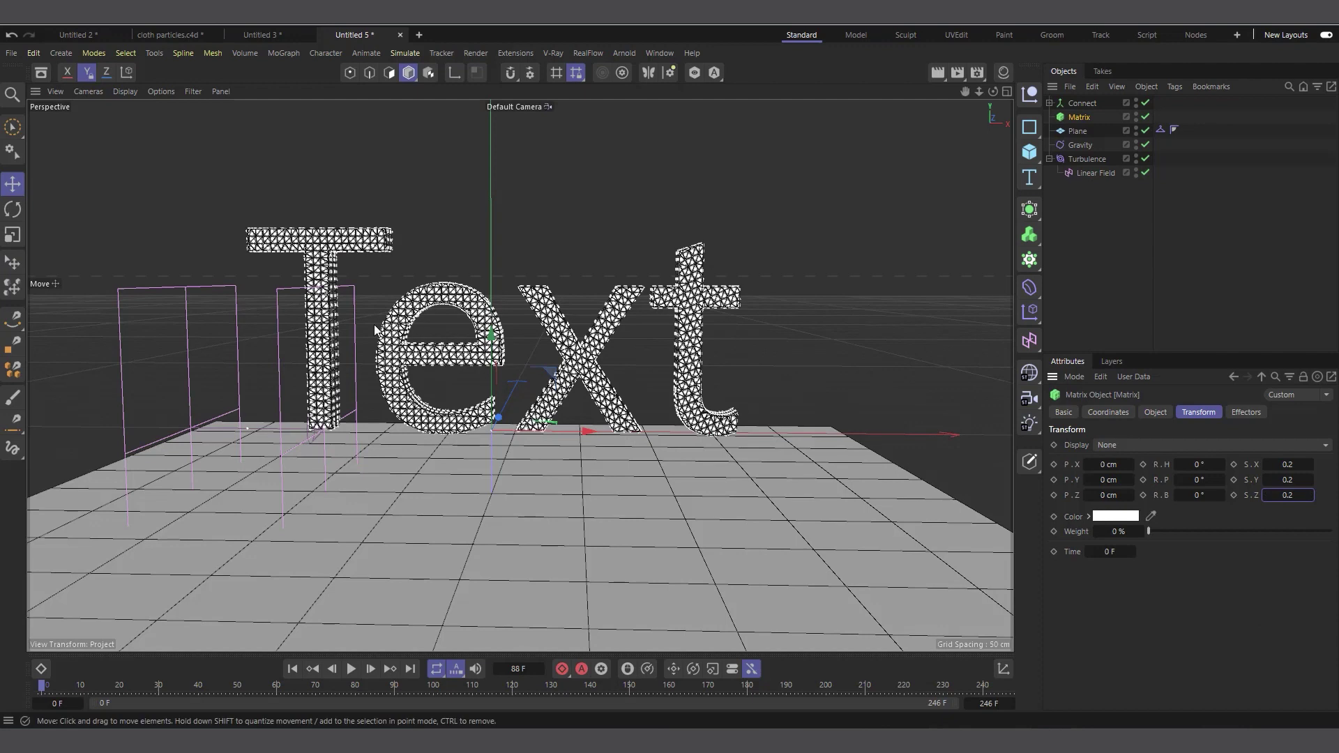
scroll(500, 208, up, 5)
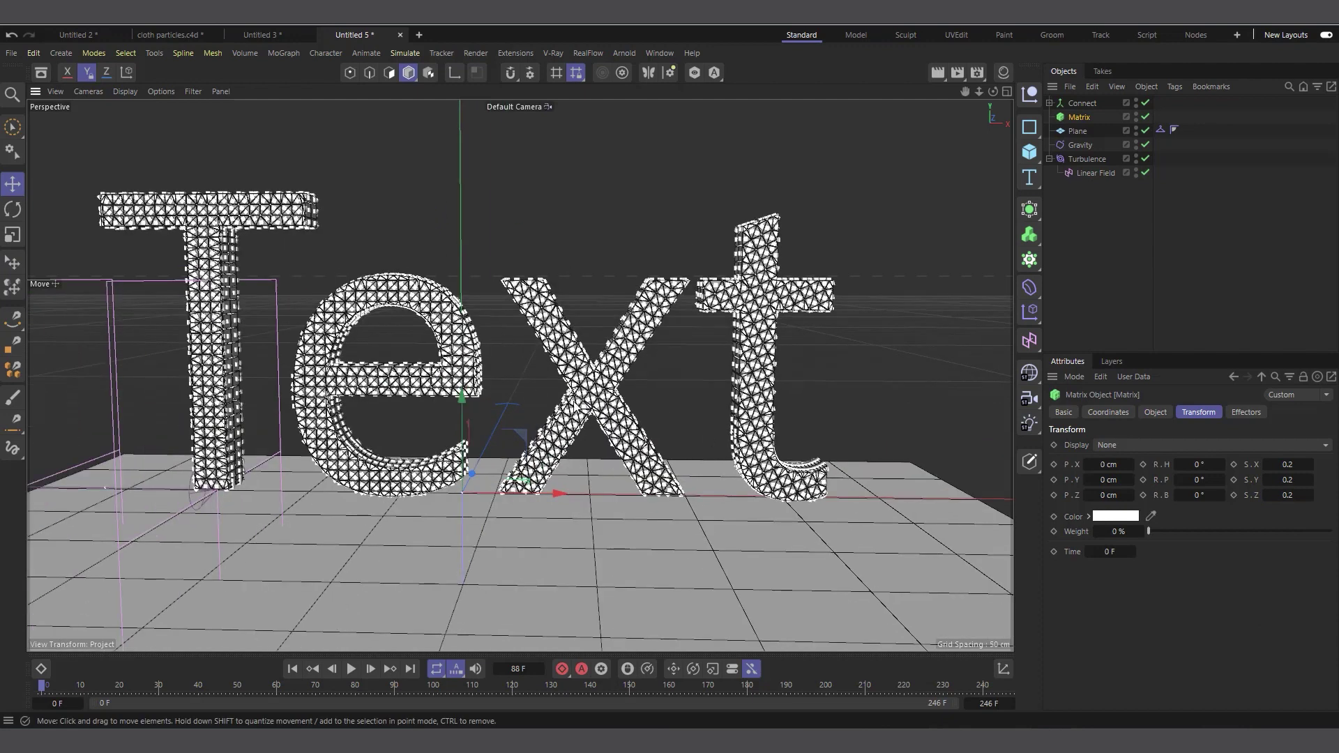
scroll(492, 395, down, 2)
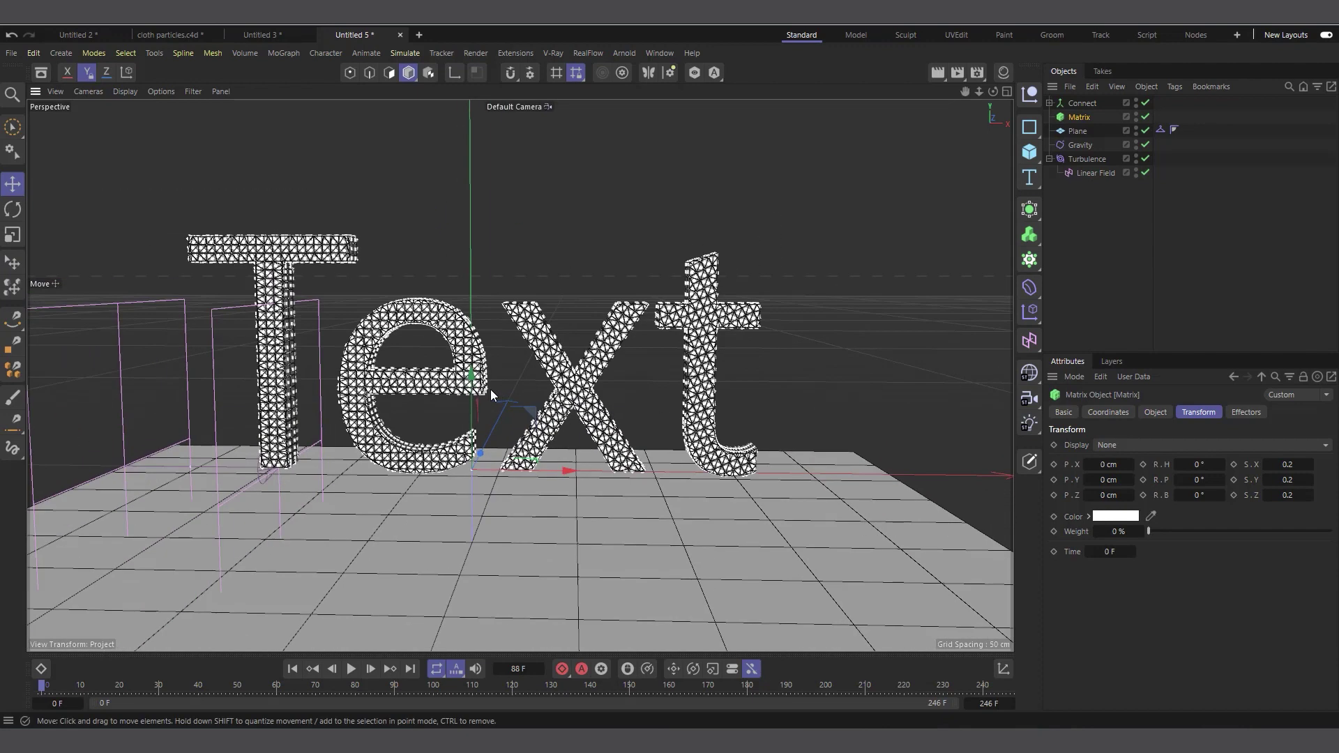
- Move the Linear Field beyond the letter t, sweep it back along the X axis during playback, and pause at frame 92
click(1096, 173)
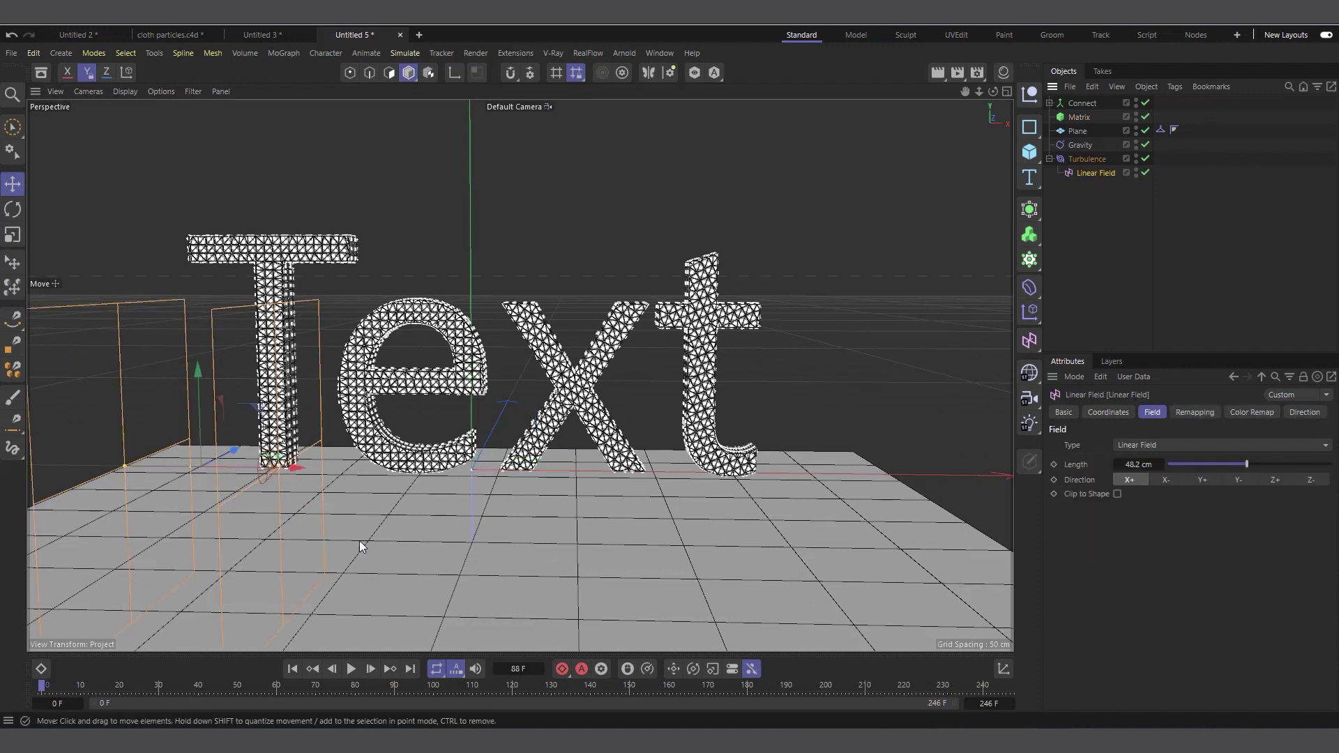
drag(298, 465, 957, 477)
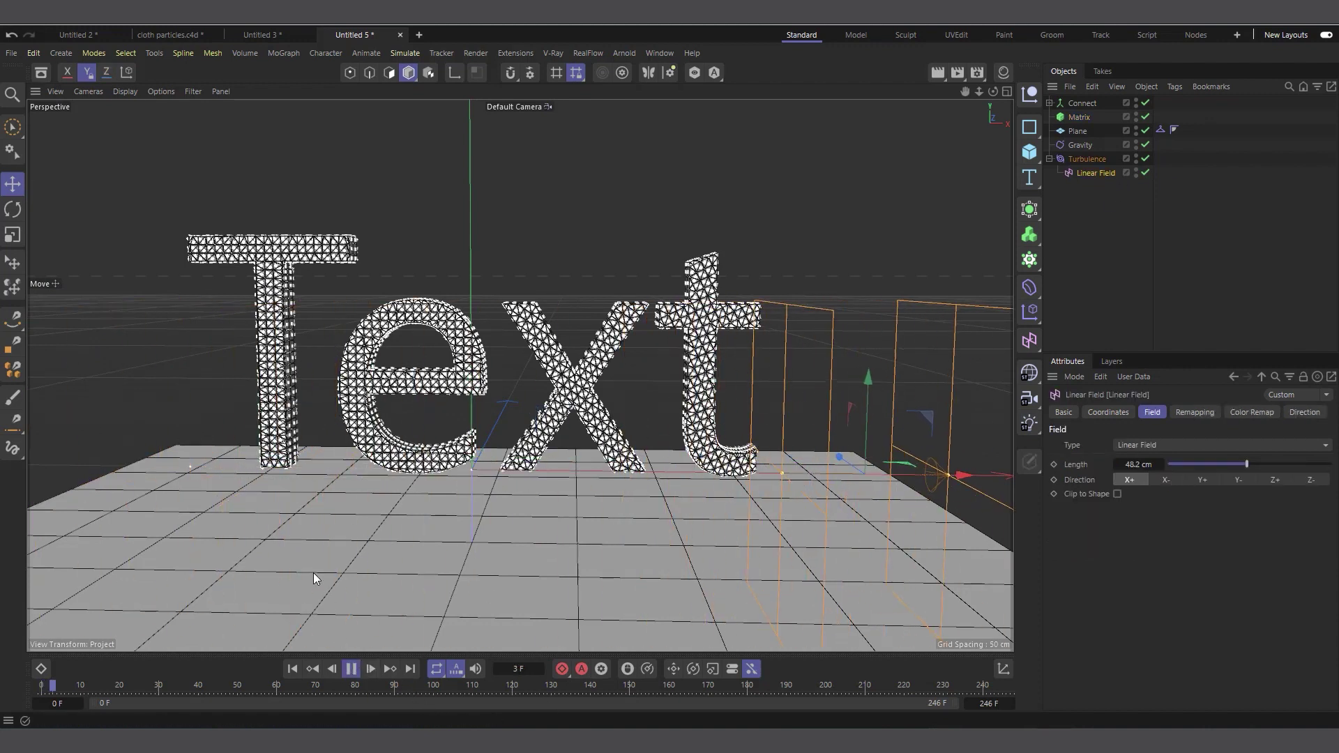
drag(885, 481, 484, 486)
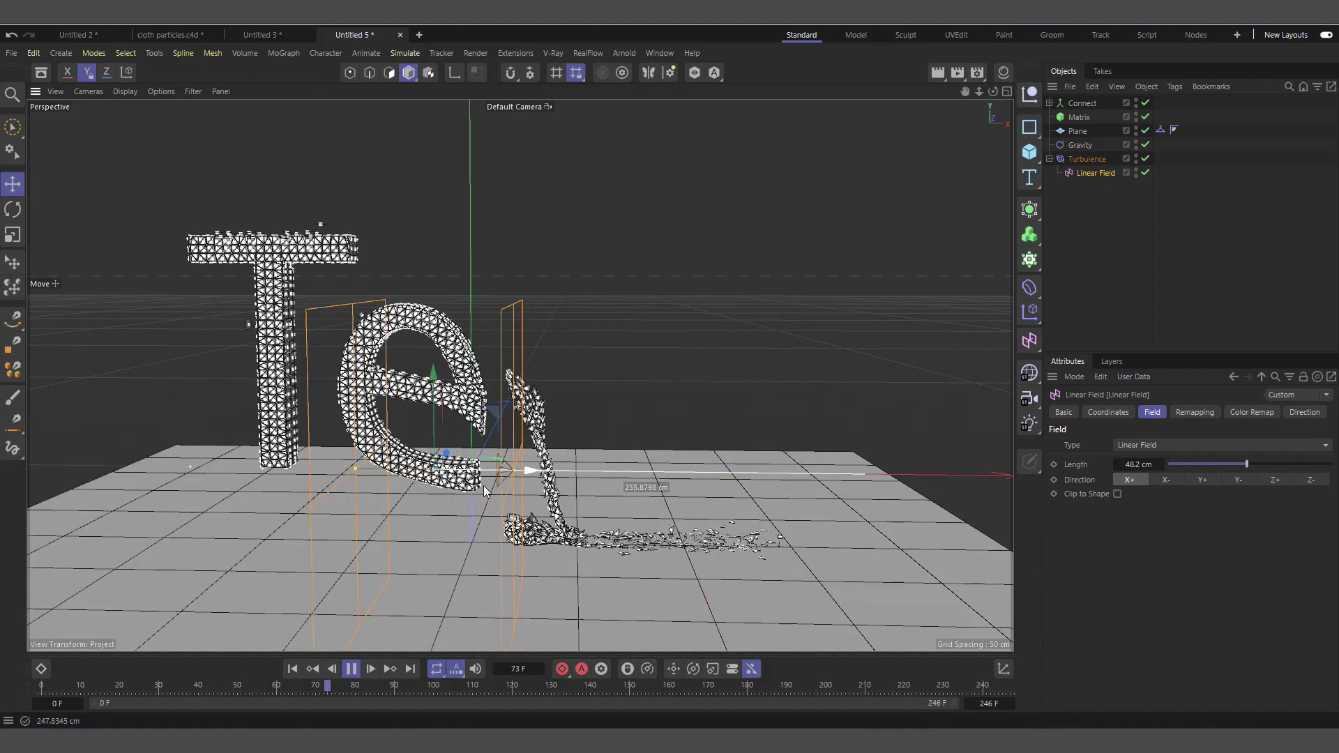
click(350, 668)
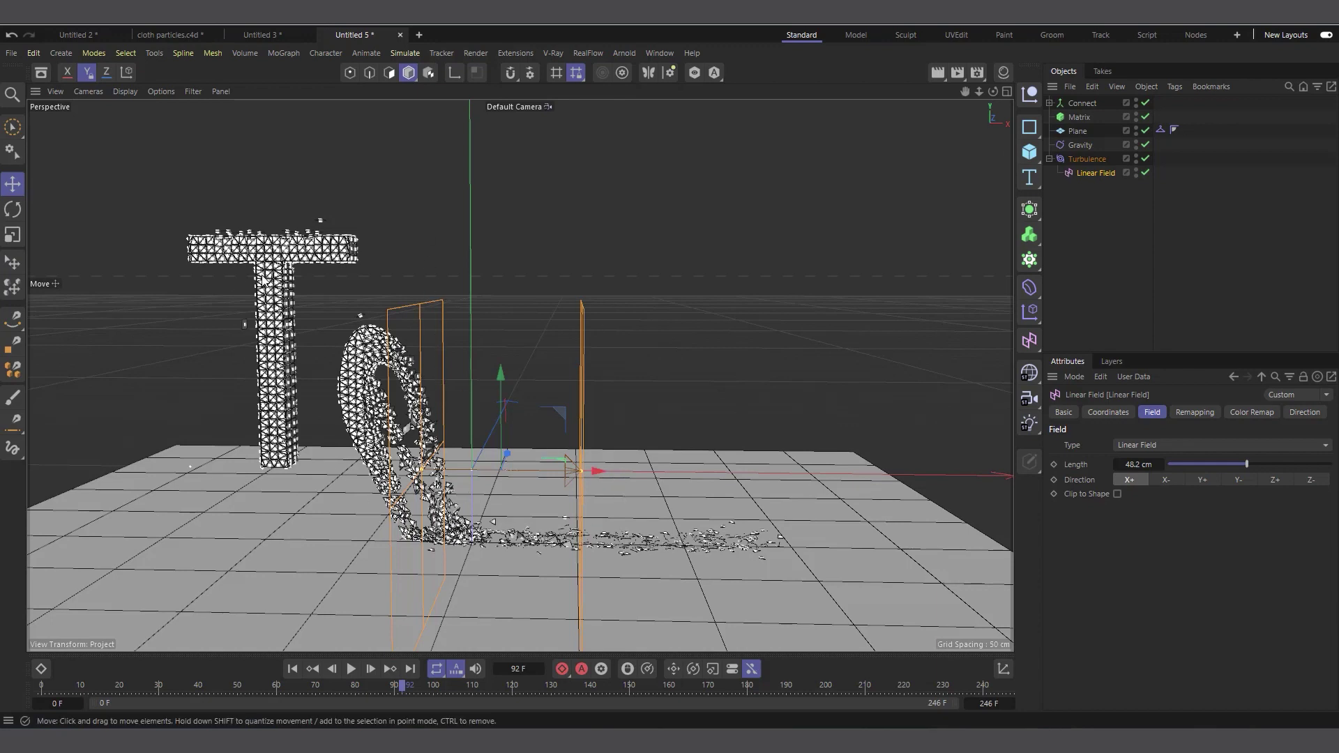
scroll(274, 253, up, 1)
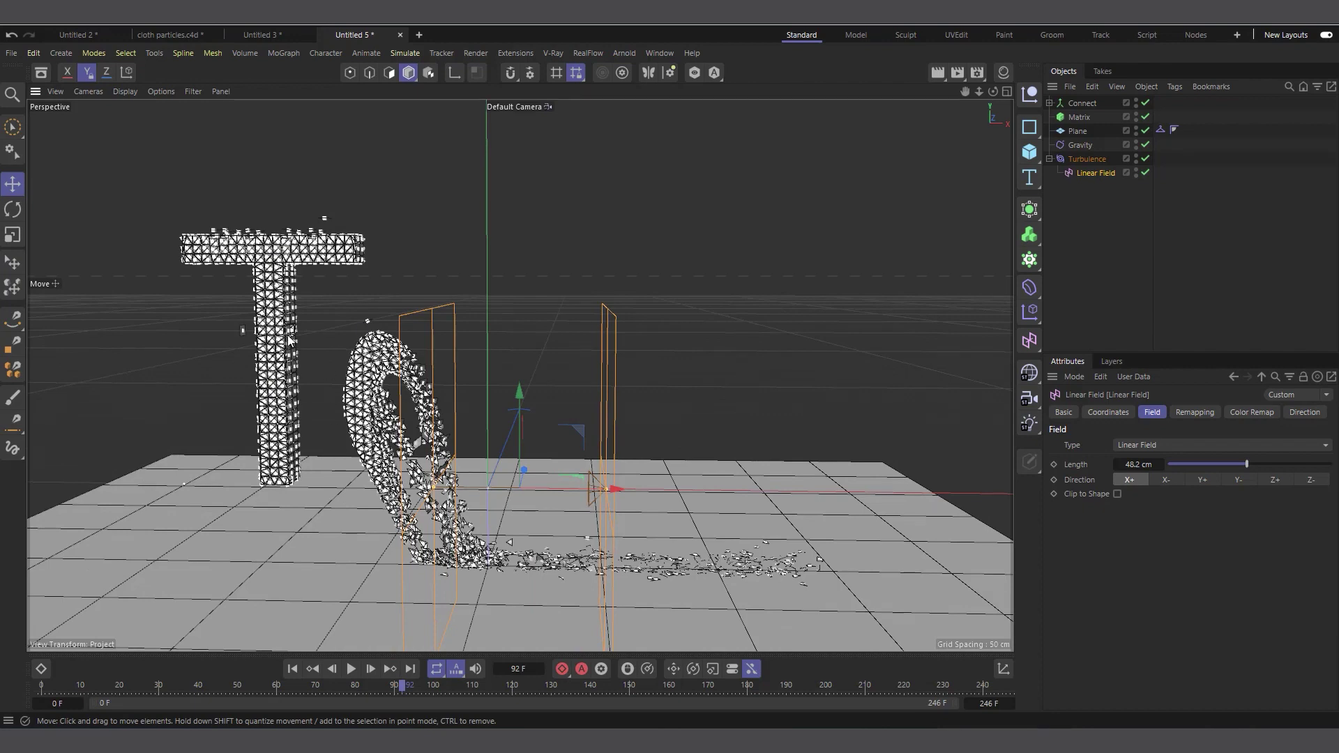
scroll(290, 341, up, 1)
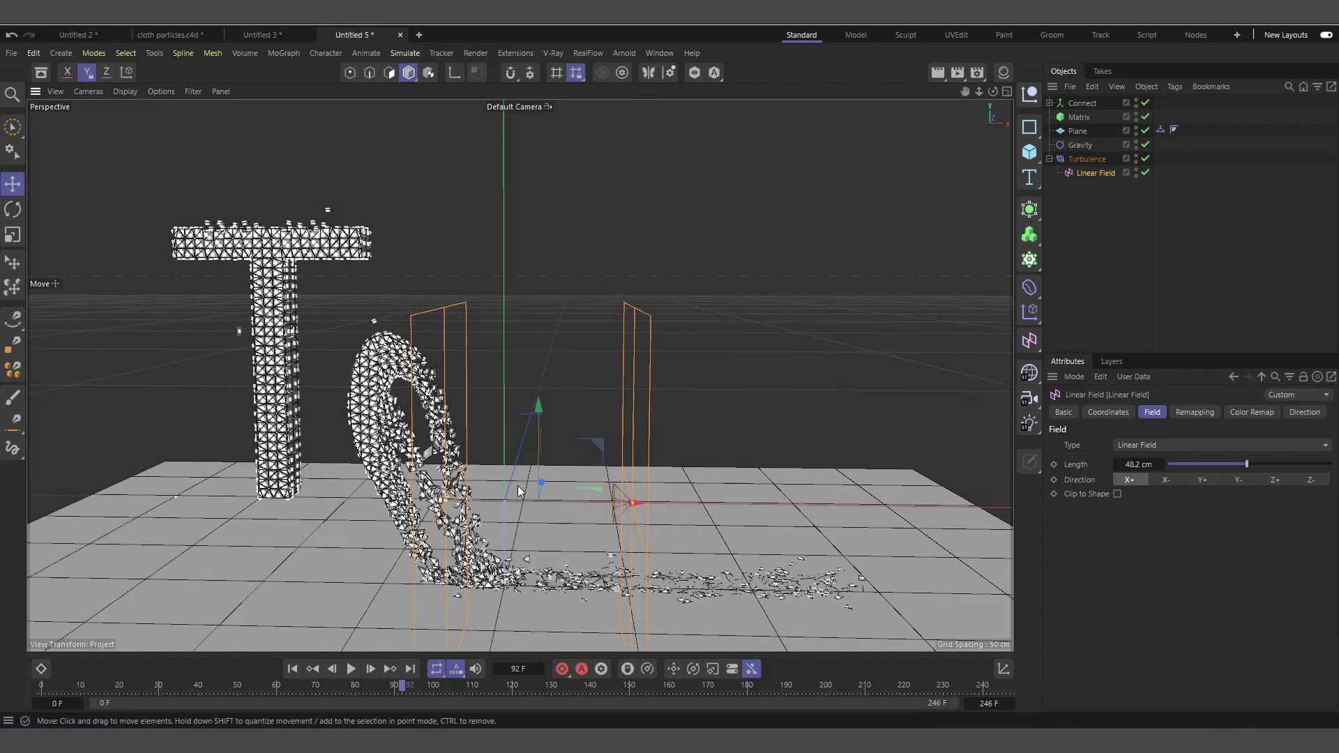